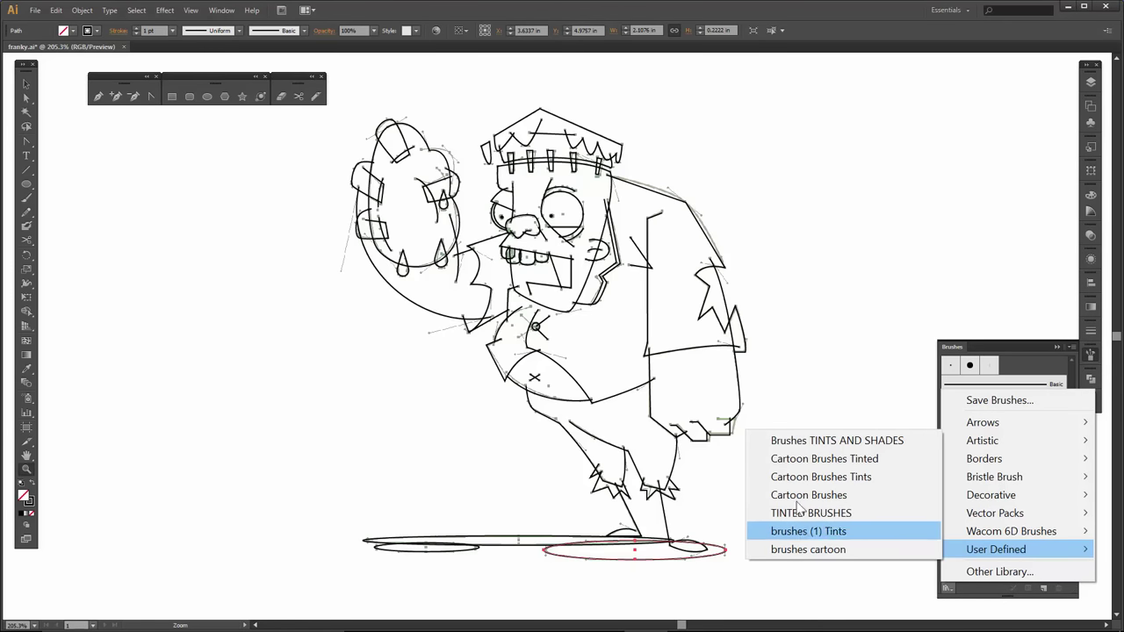
- Load the brushes (1) Tints library, close the default Brushes panel, and move and enlarge the library panel
click(798, 535)
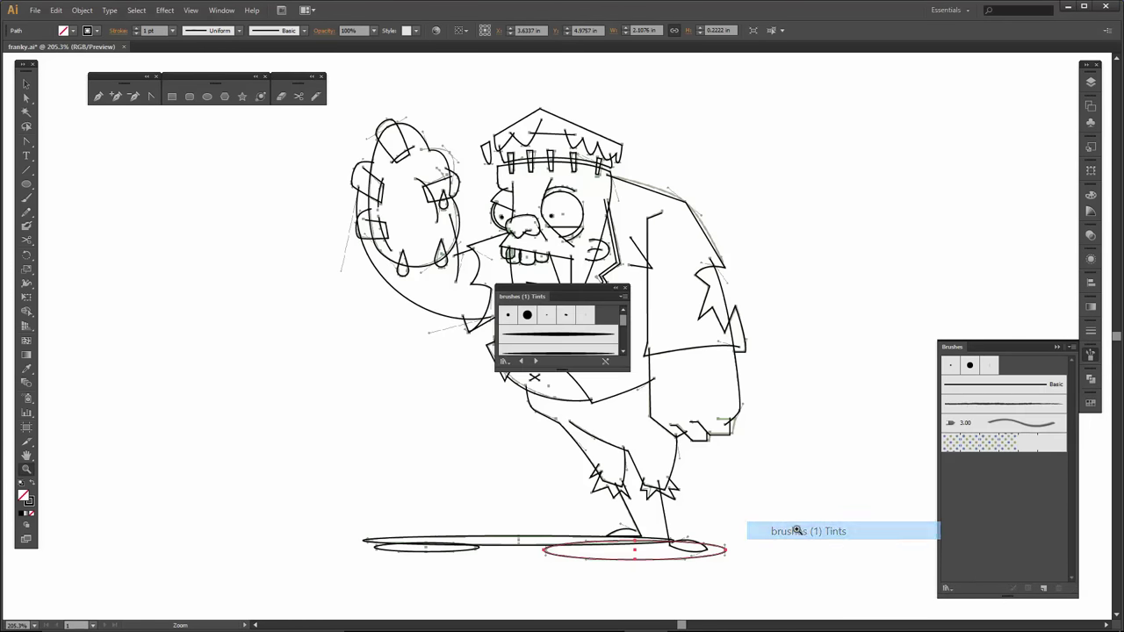
click(1054, 346)
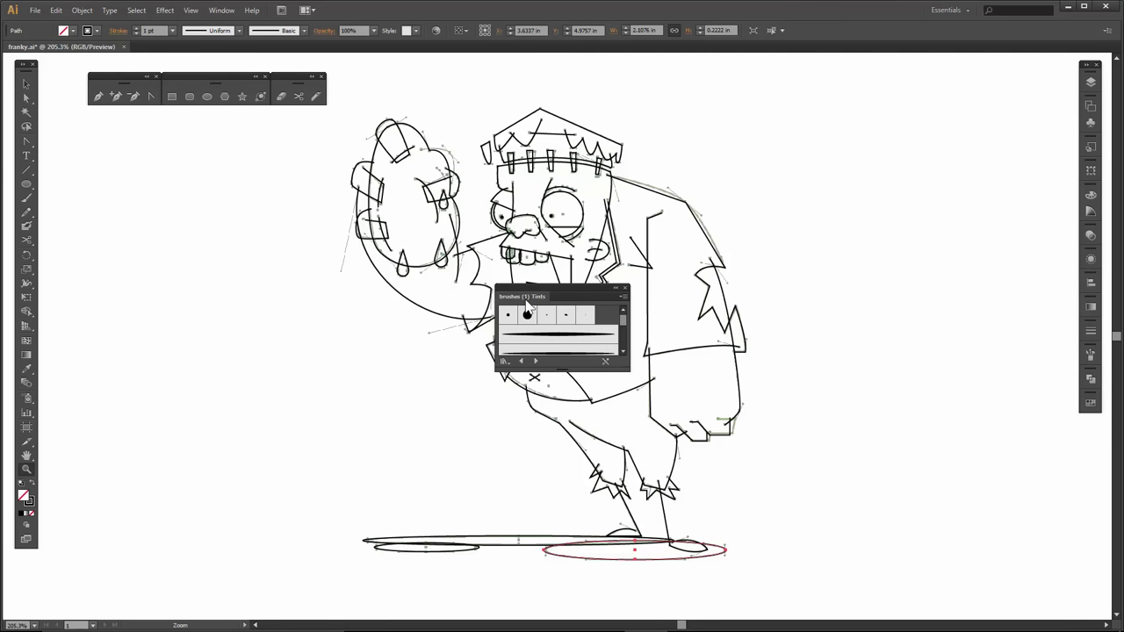
drag(526, 303, 781, 114)
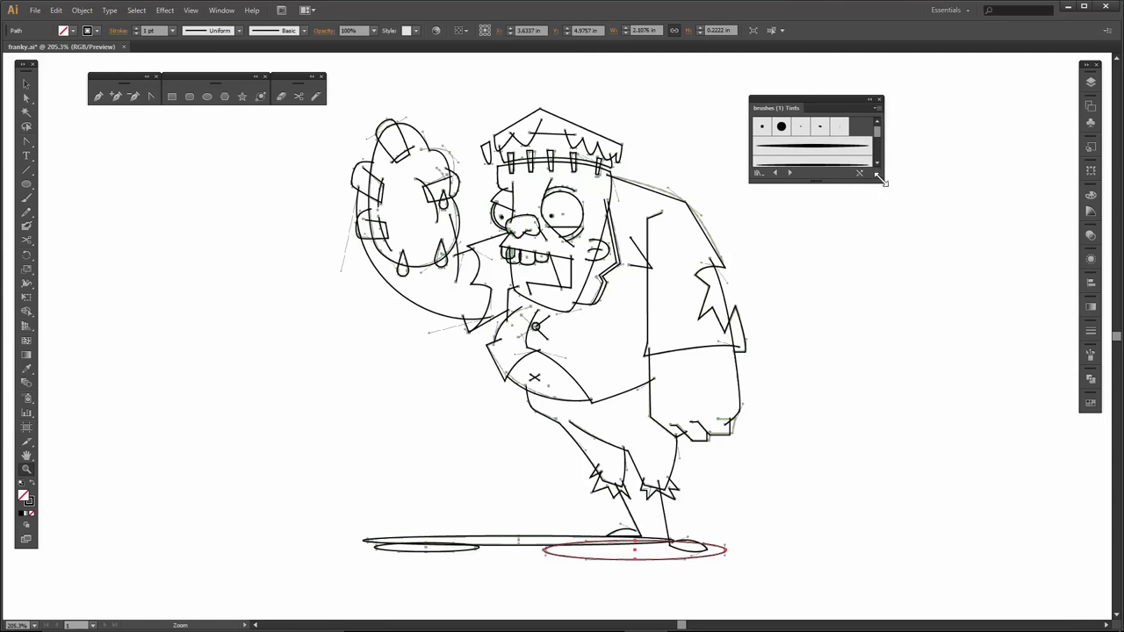
drag(880, 178, 913, 280)
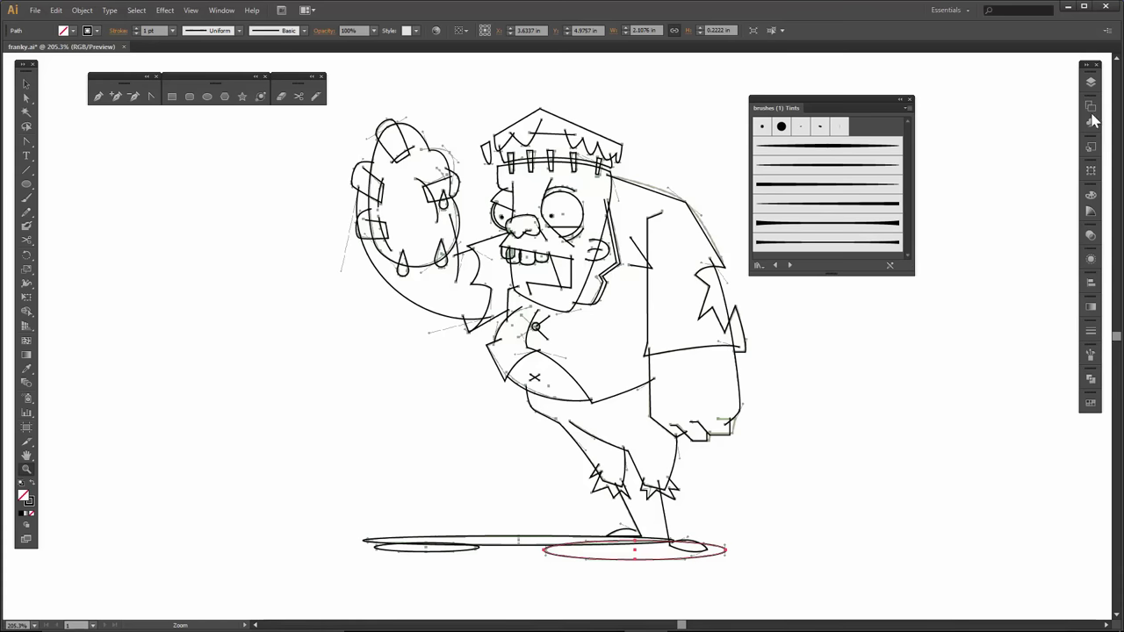
click(1090, 82)
- Zoom into the hat and apply a tapered Tints brush to its V-shaped curve
drag(479, 106, 637, 229)
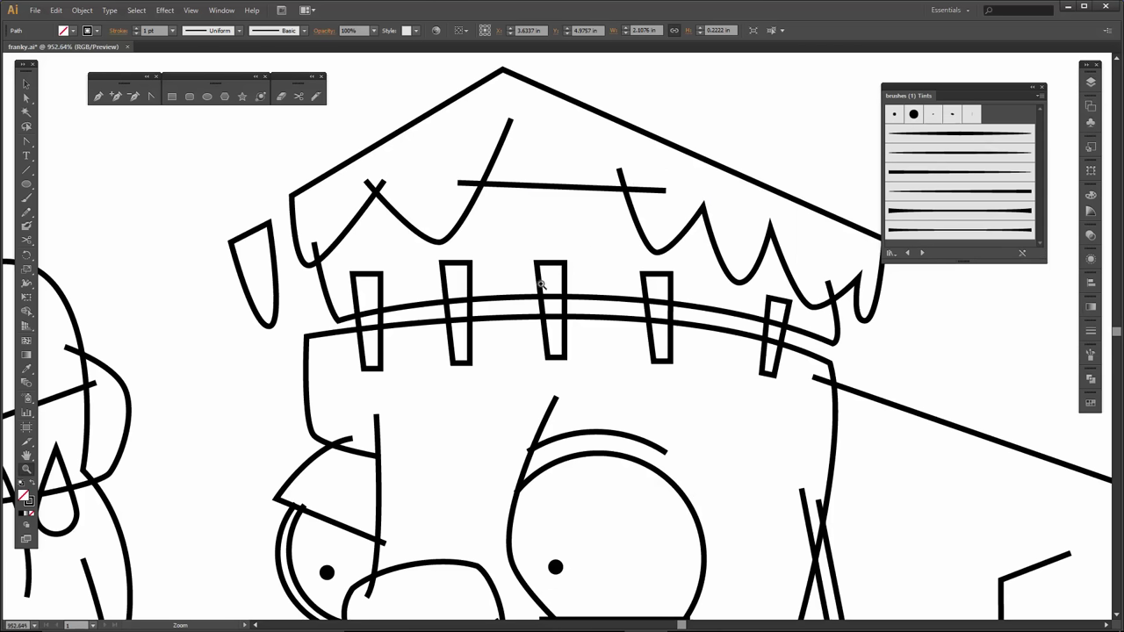
key(v)
click(527, 186)
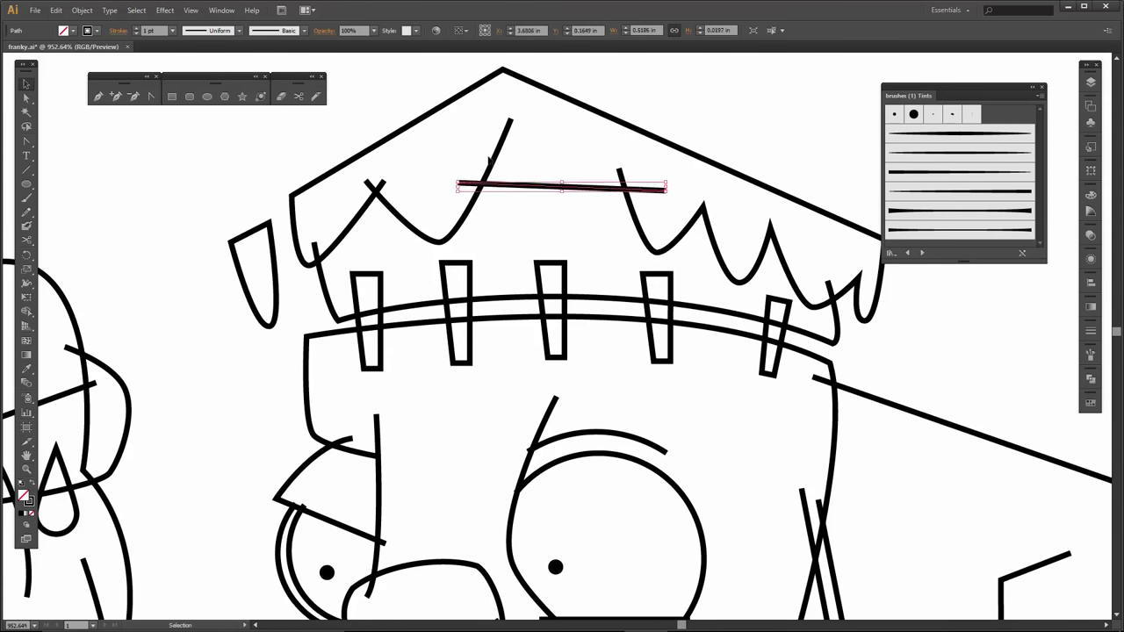
click(497, 159)
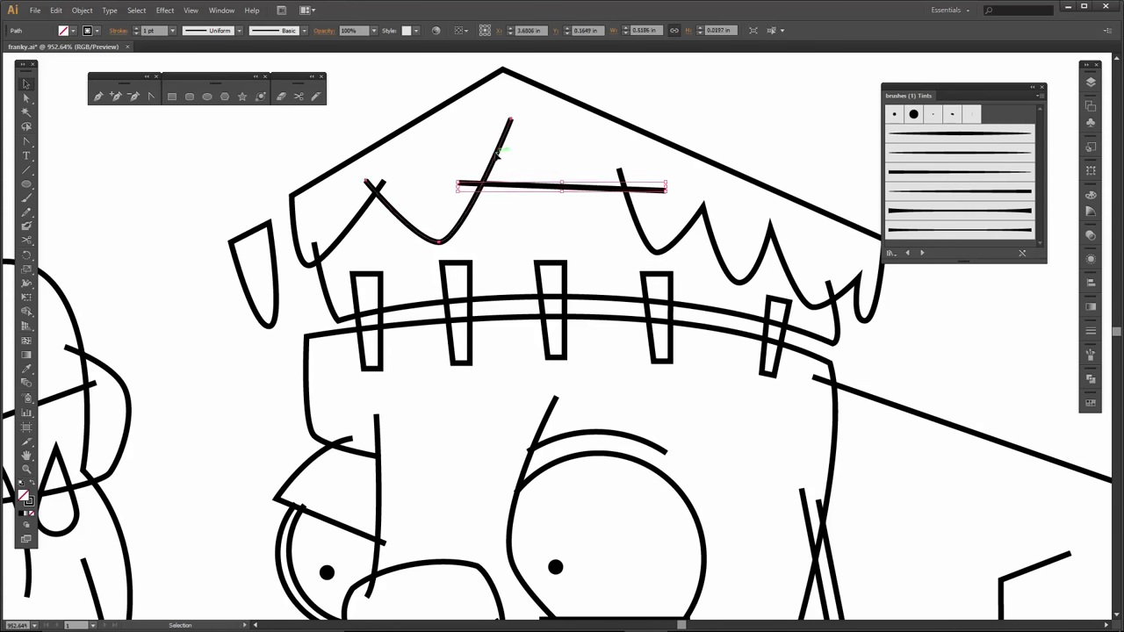
click(916, 150)
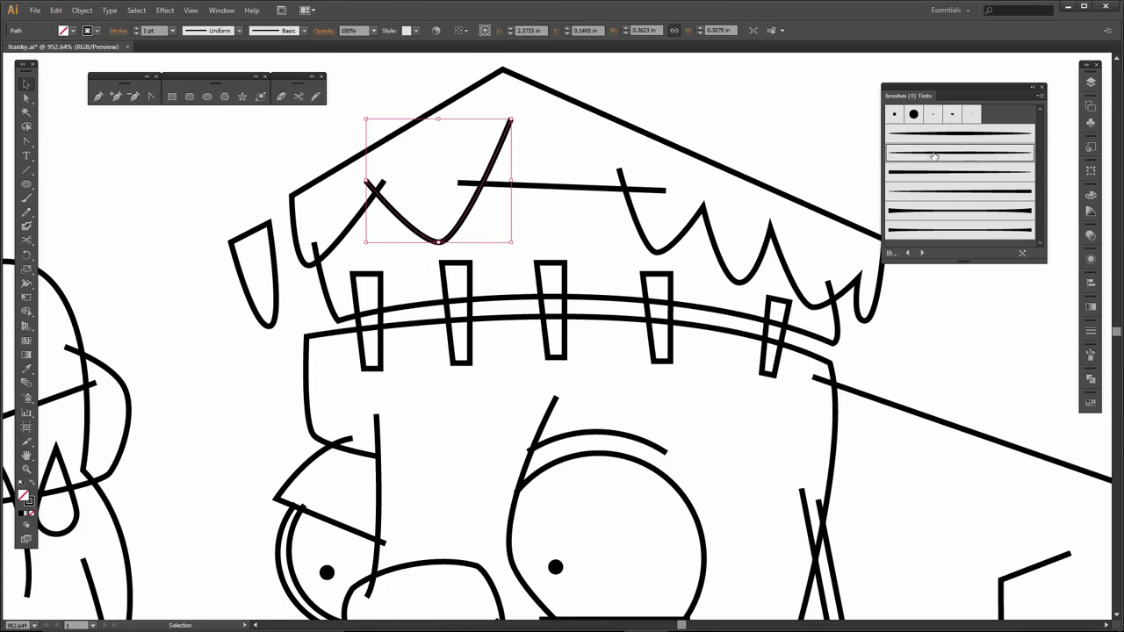
click(304, 31)
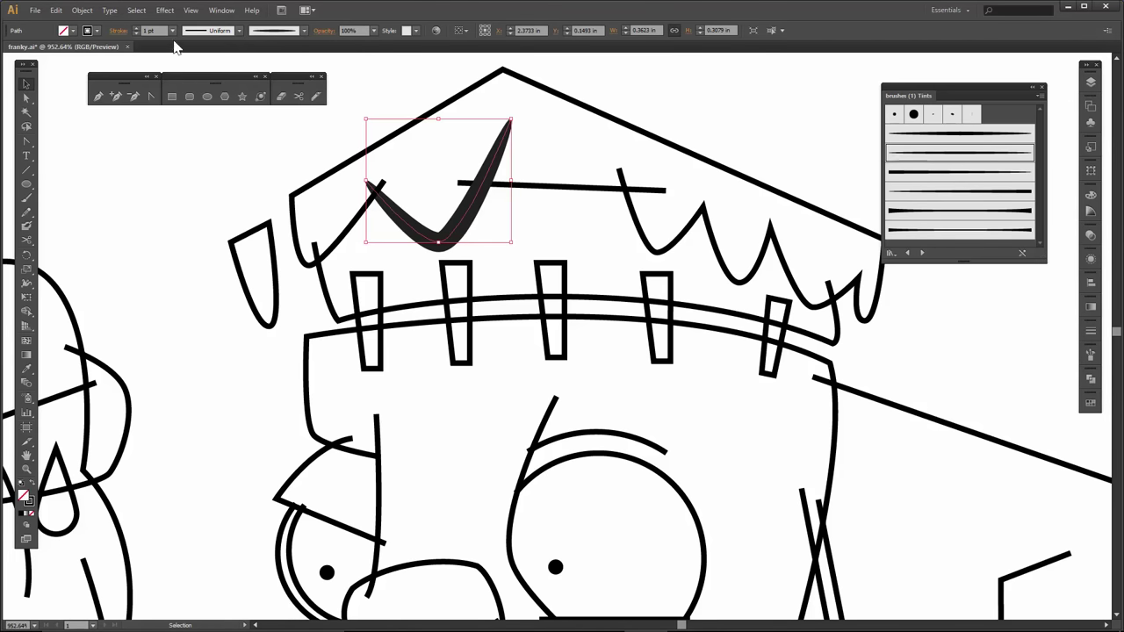
click(173, 31)
click(175, 71)
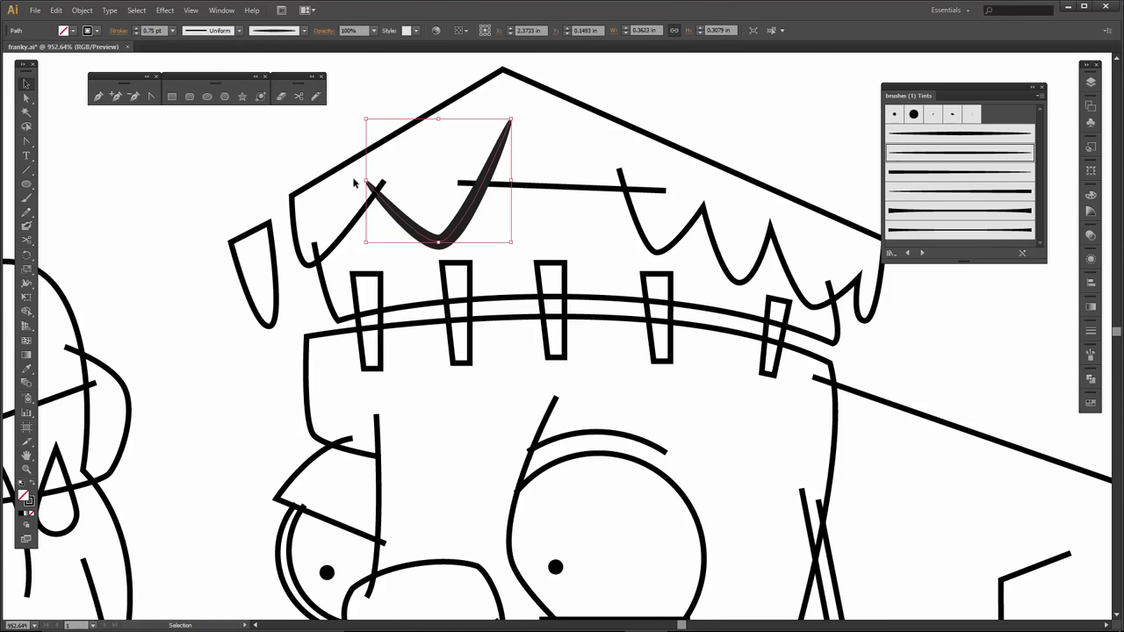
- Give the hat's horizontal line the tapered Art Brush 4 at 0.75 pt stroke weight
click(359, 216)
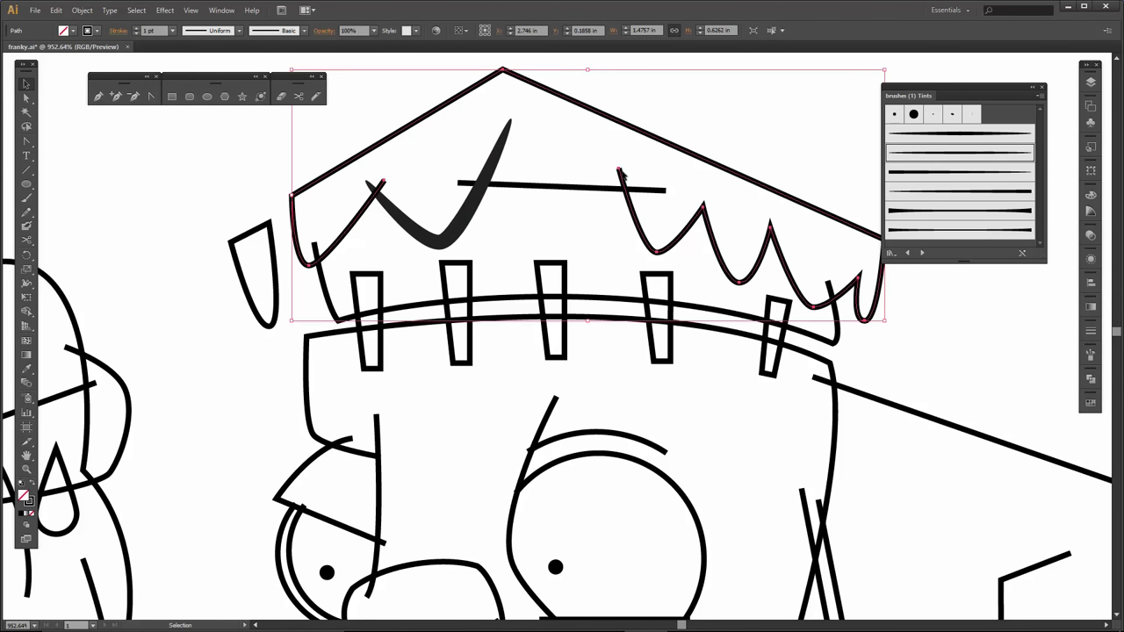
click(567, 187)
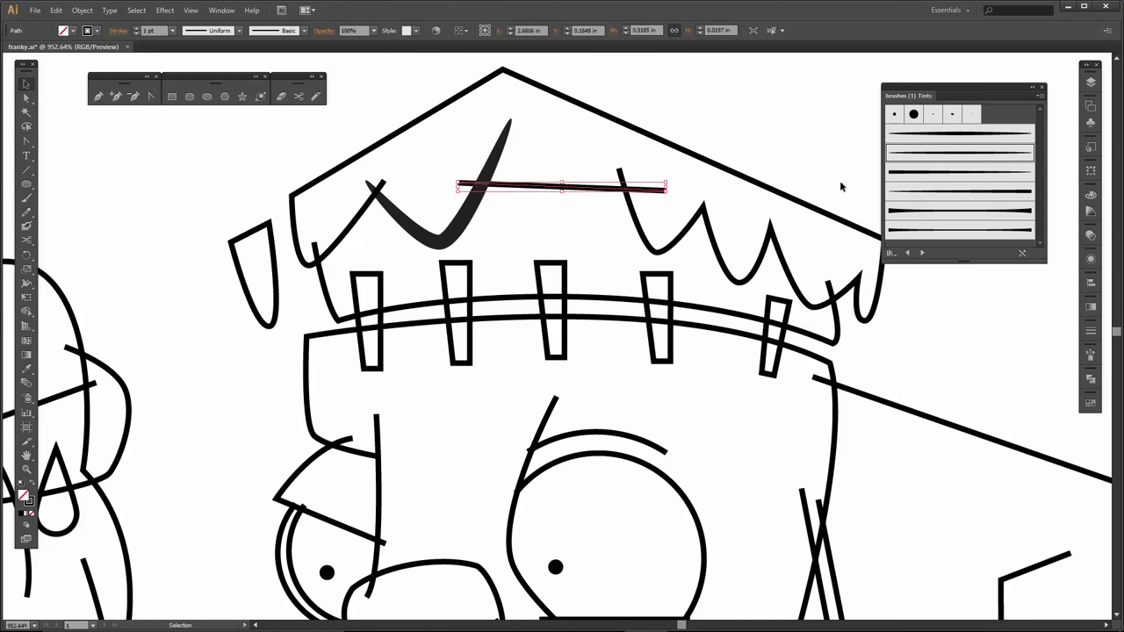
click(927, 172)
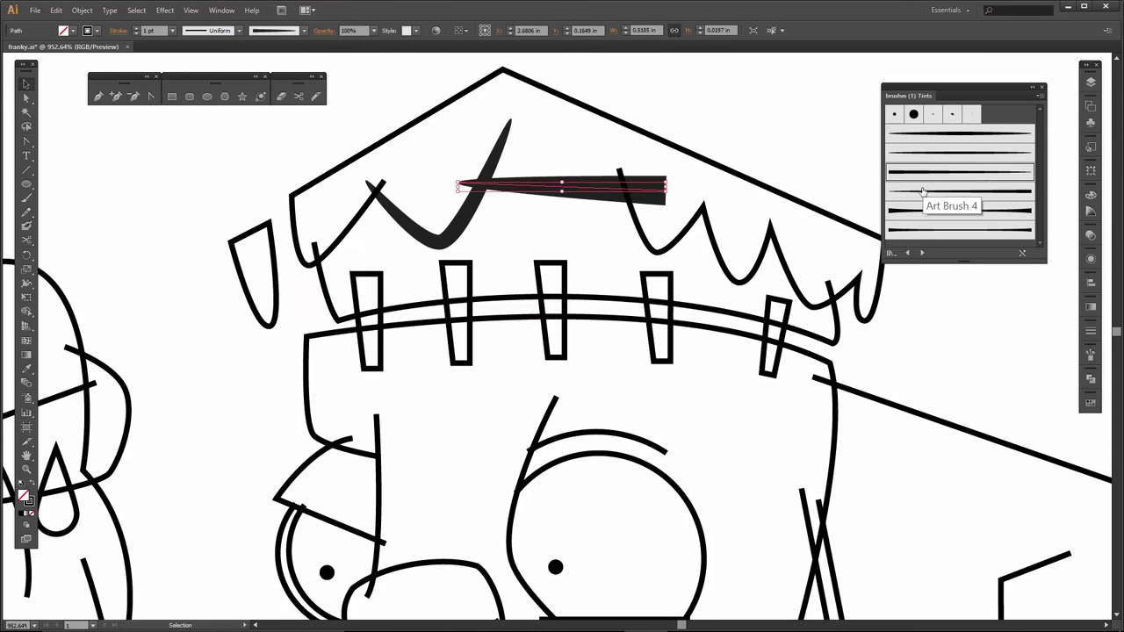
click(922, 191)
click(172, 30)
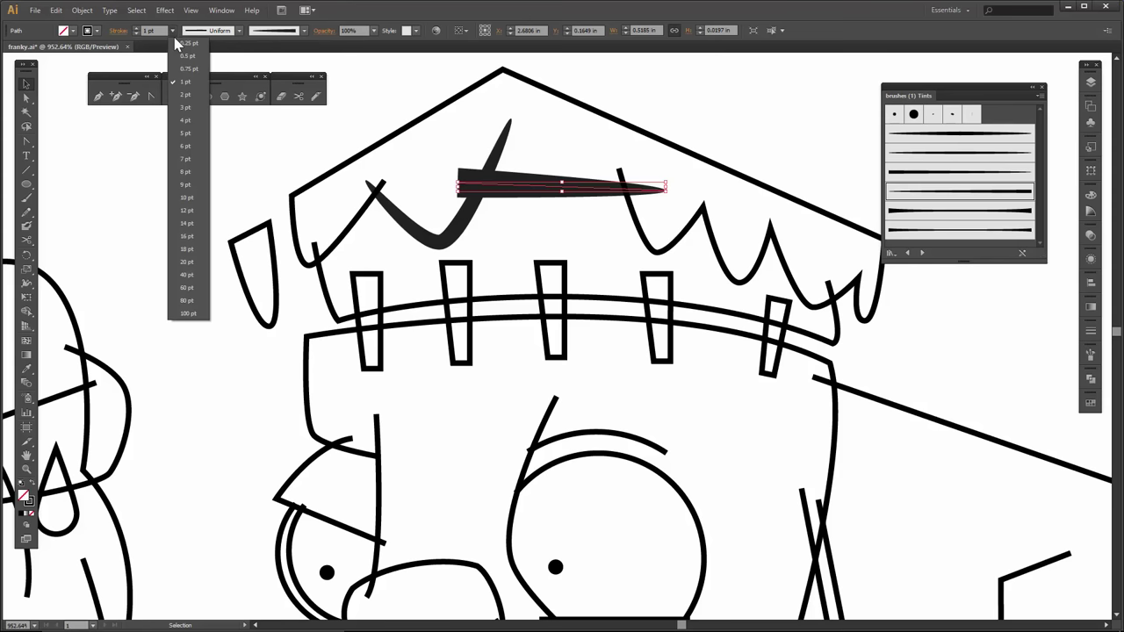
click(184, 73)
click(422, 156)
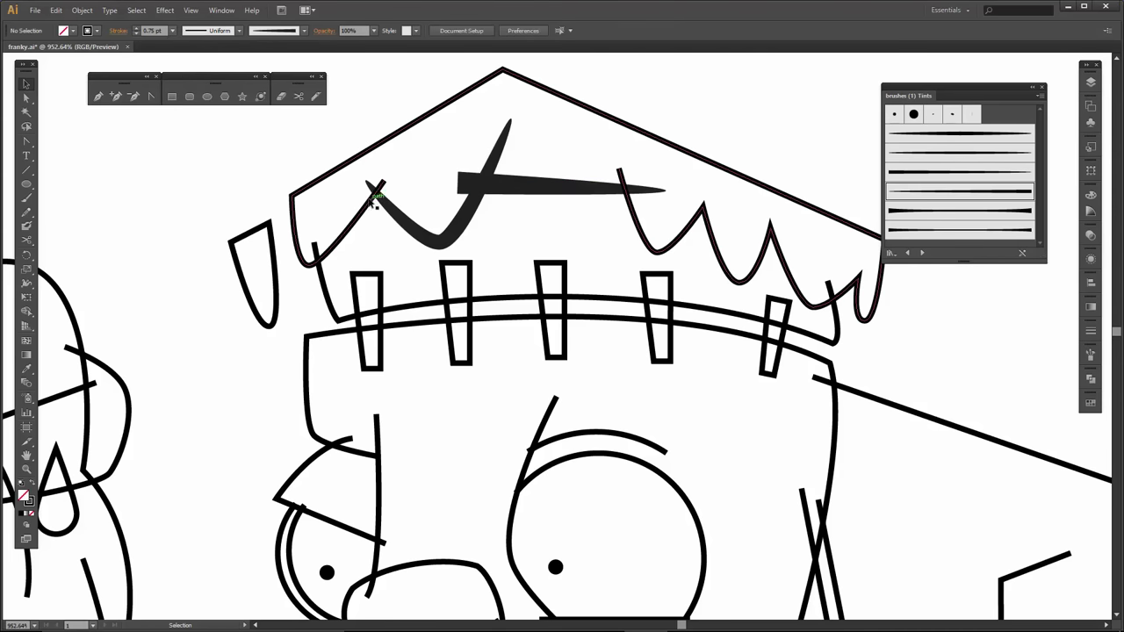
click(372, 189)
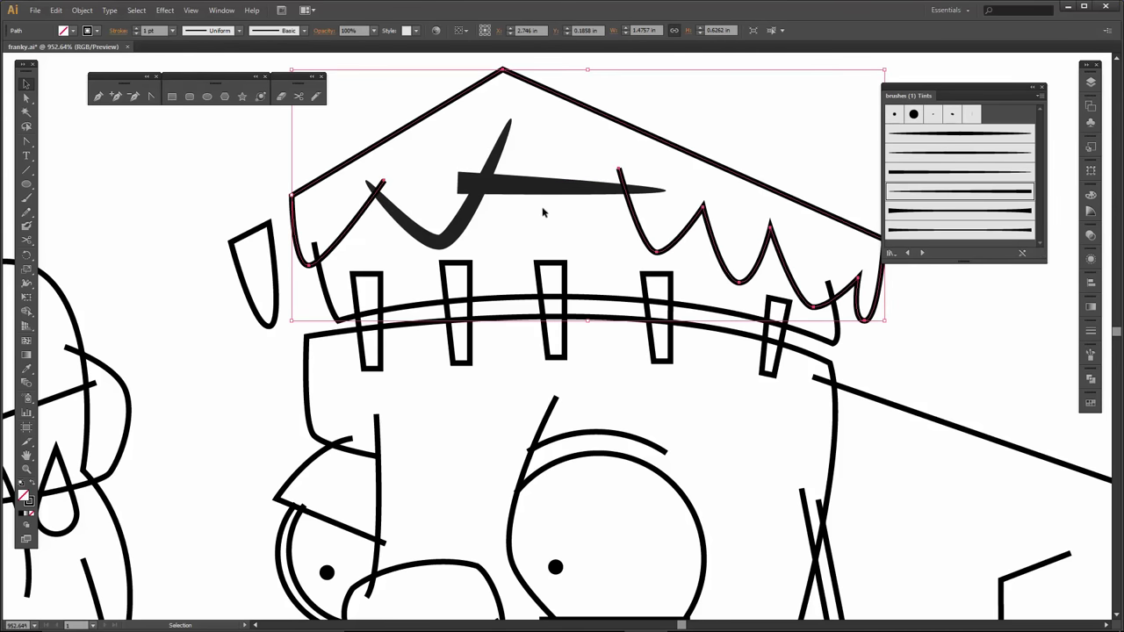
- Give the hat's zigzag outline a thick tapered brush at 0.75 pt
click(930, 211)
click(931, 230)
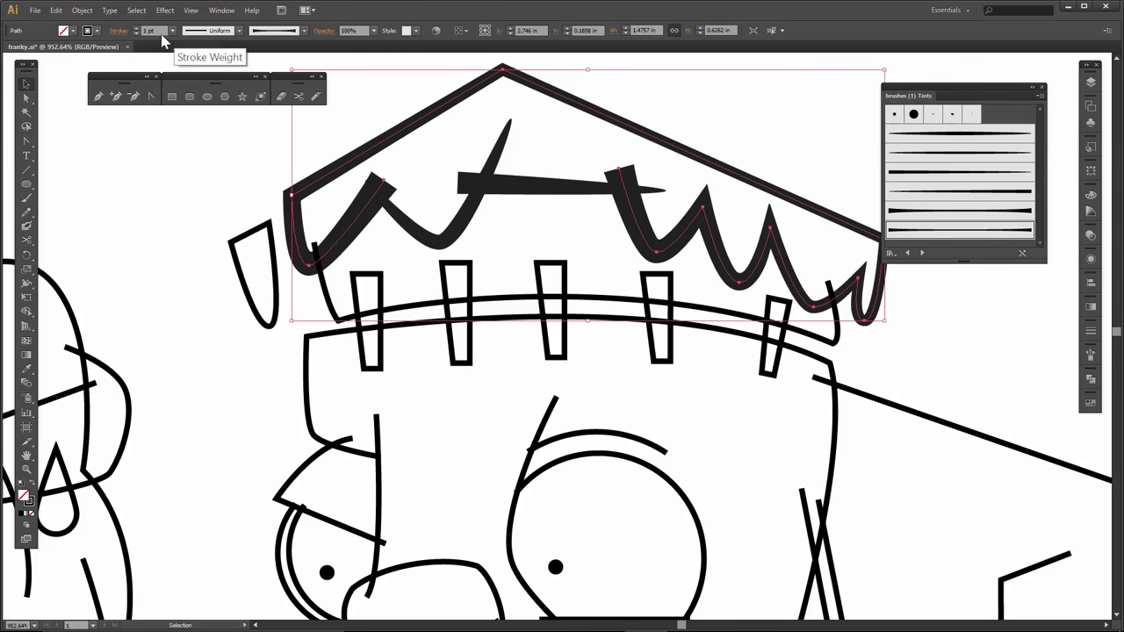
click(173, 30)
click(186, 77)
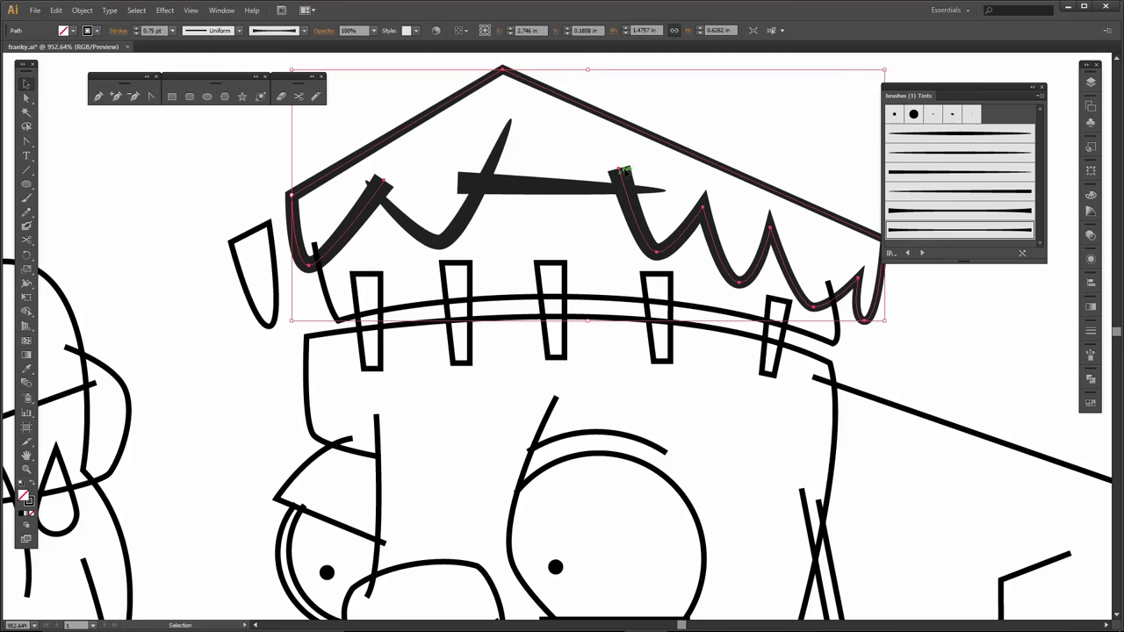
- Apply the last Tints brush to the headband curve at 0.75 pt stroke weight
drag(553, 333, 436, 281)
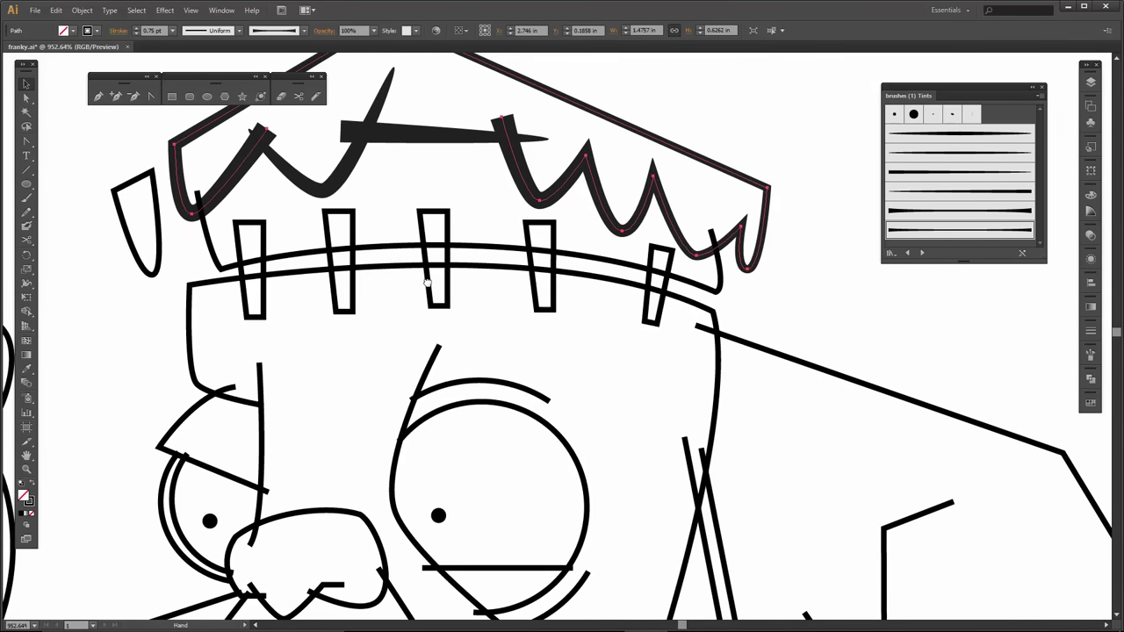
click(370, 248)
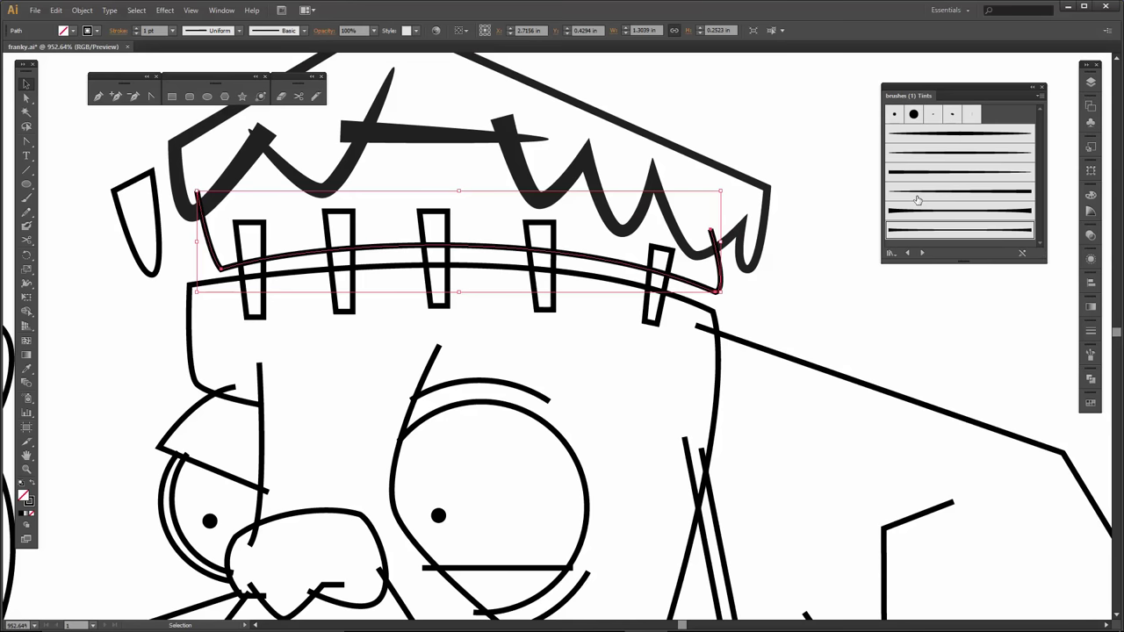
click(918, 232)
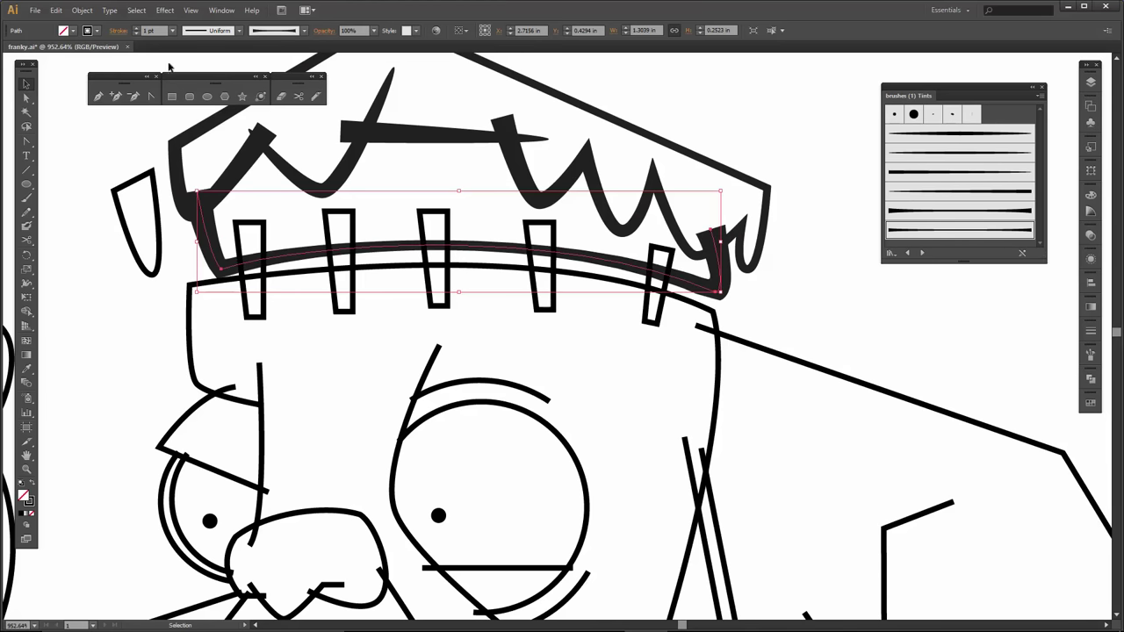
click(173, 34)
click(188, 70)
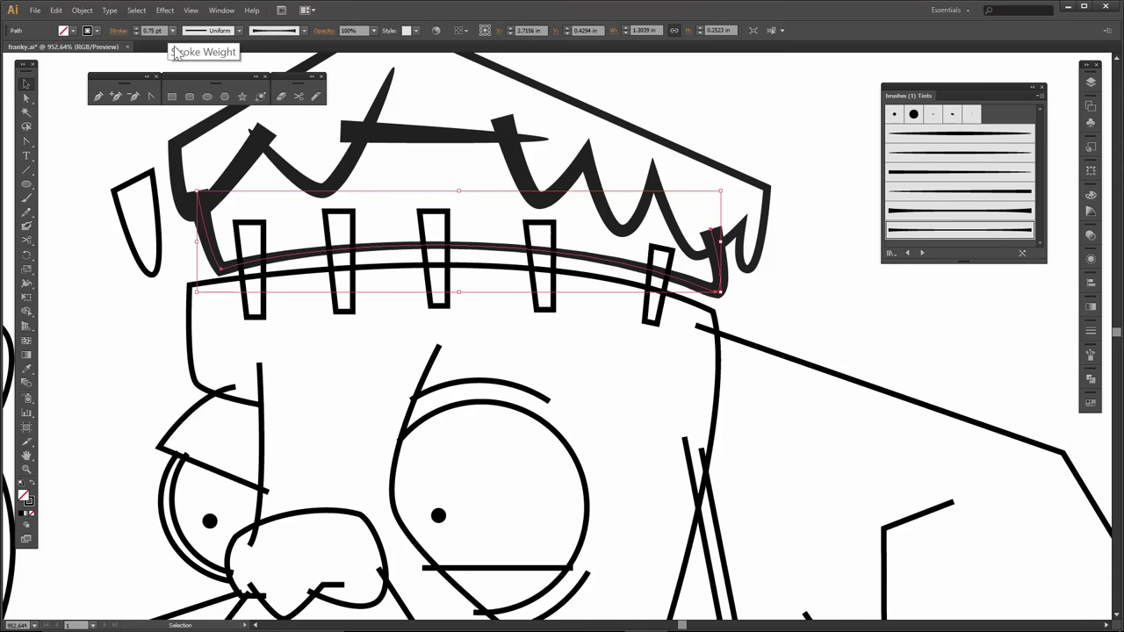
click(201, 150)
- Move the headband's left anchor point and adjust its curve handle to reshape the end
key(a)
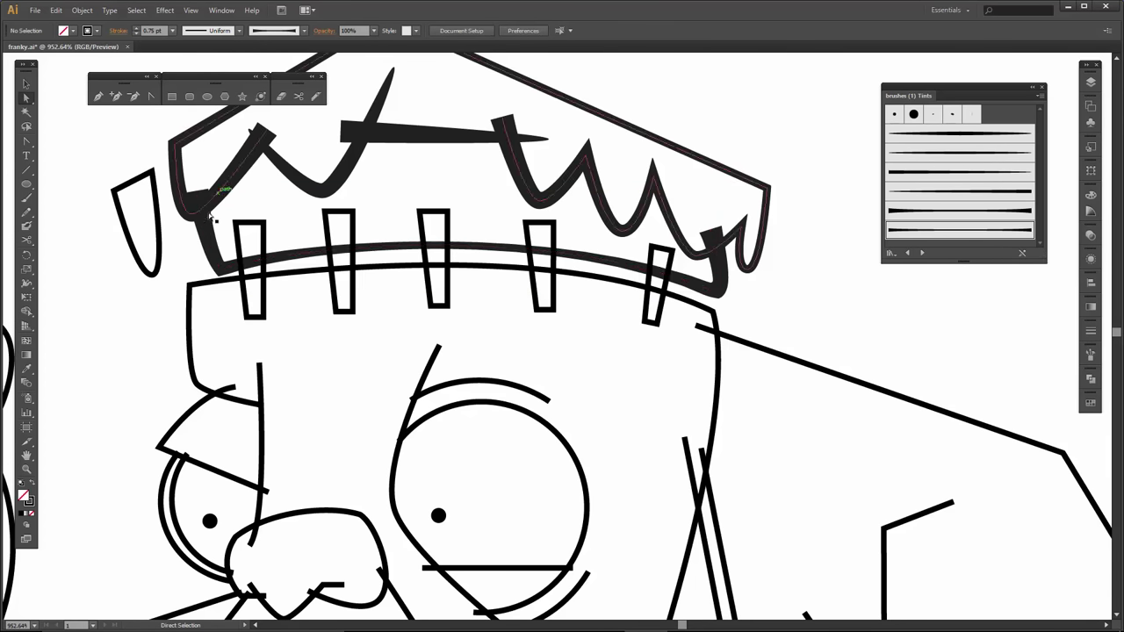
click(210, 216)
drag(201, 188, 203, 187)
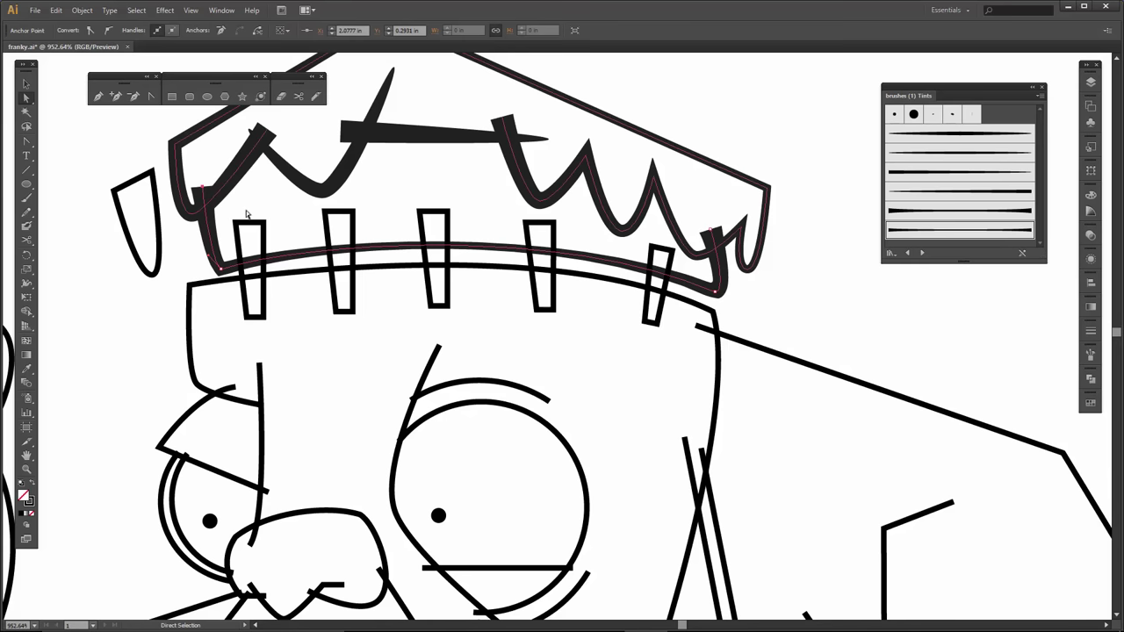
click(237, 256)
click(212, 264)
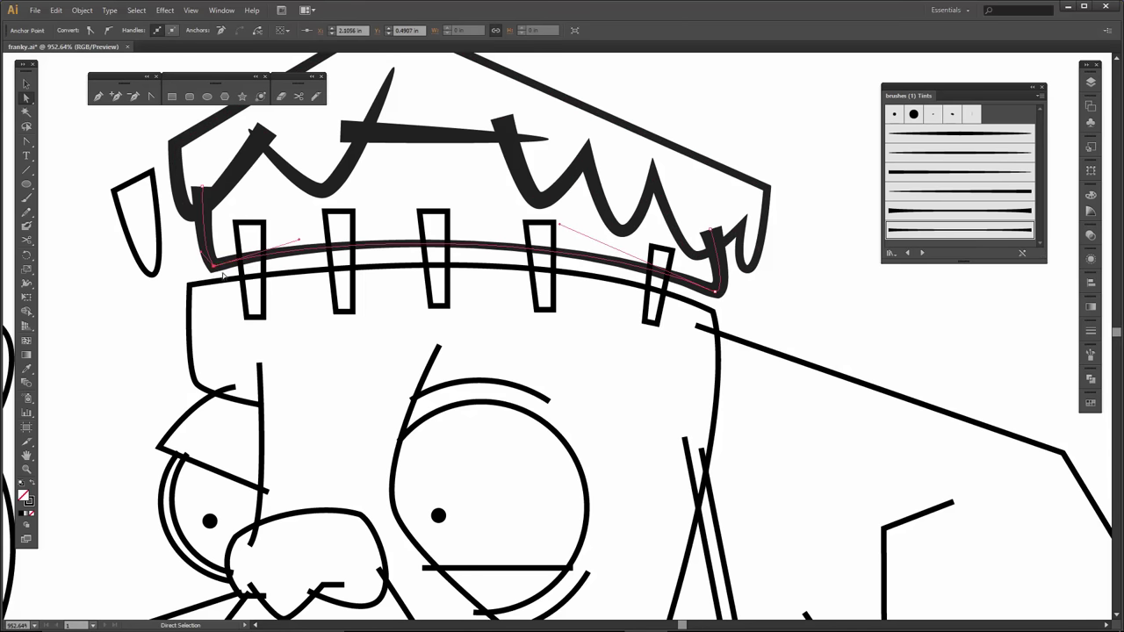
drag(299, 242, 296, 246)
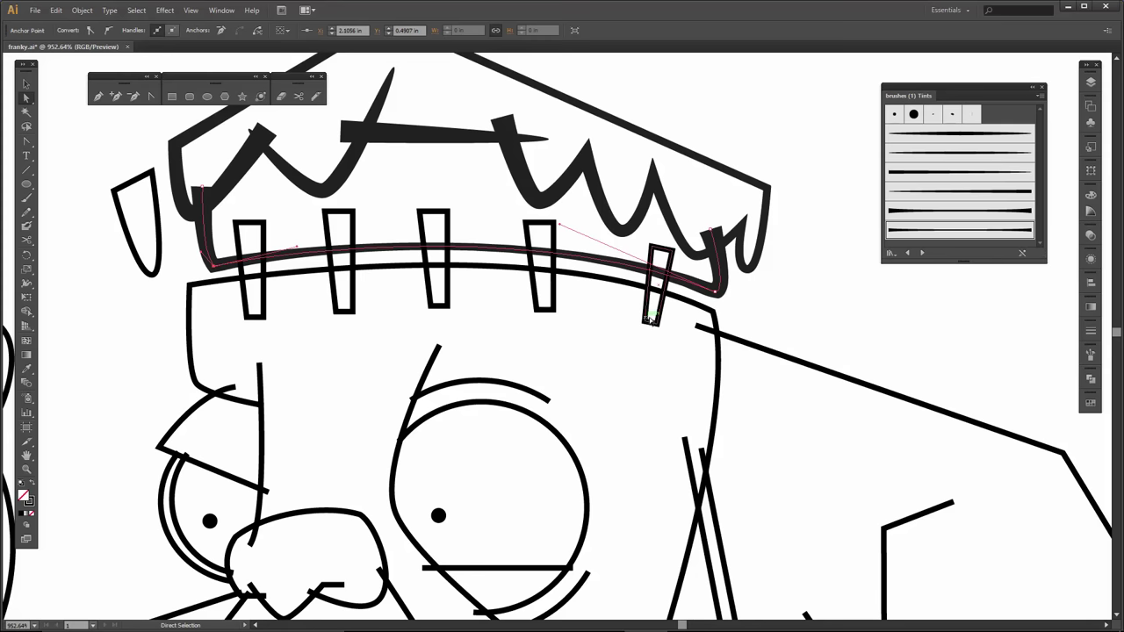
drag(339, 302, 367, 233)
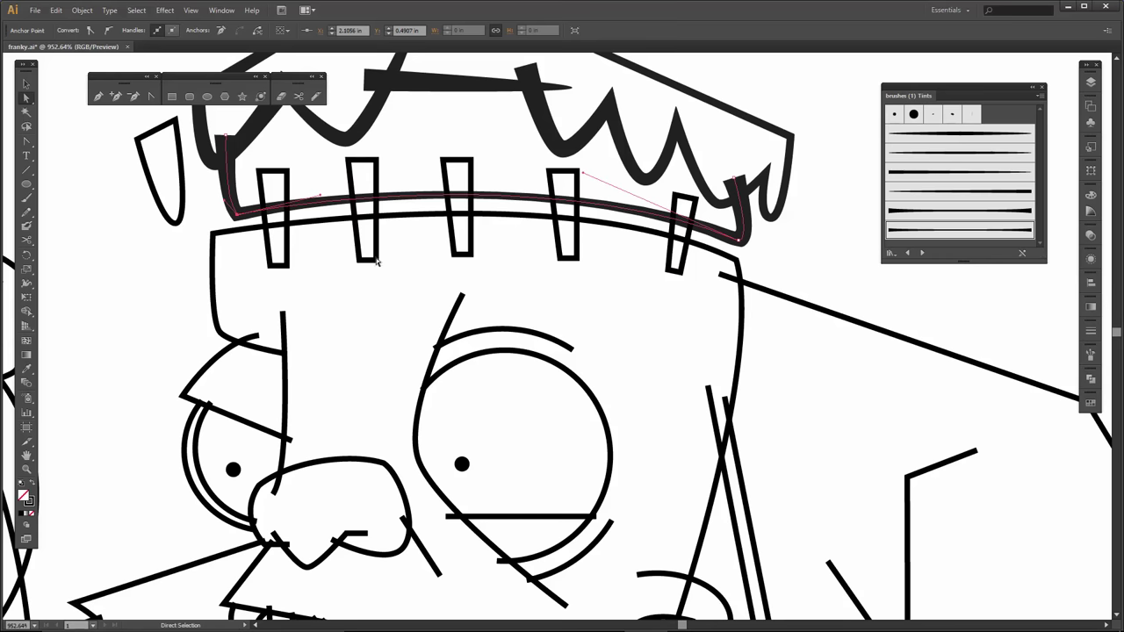
drag(362, 301, 361, 249)
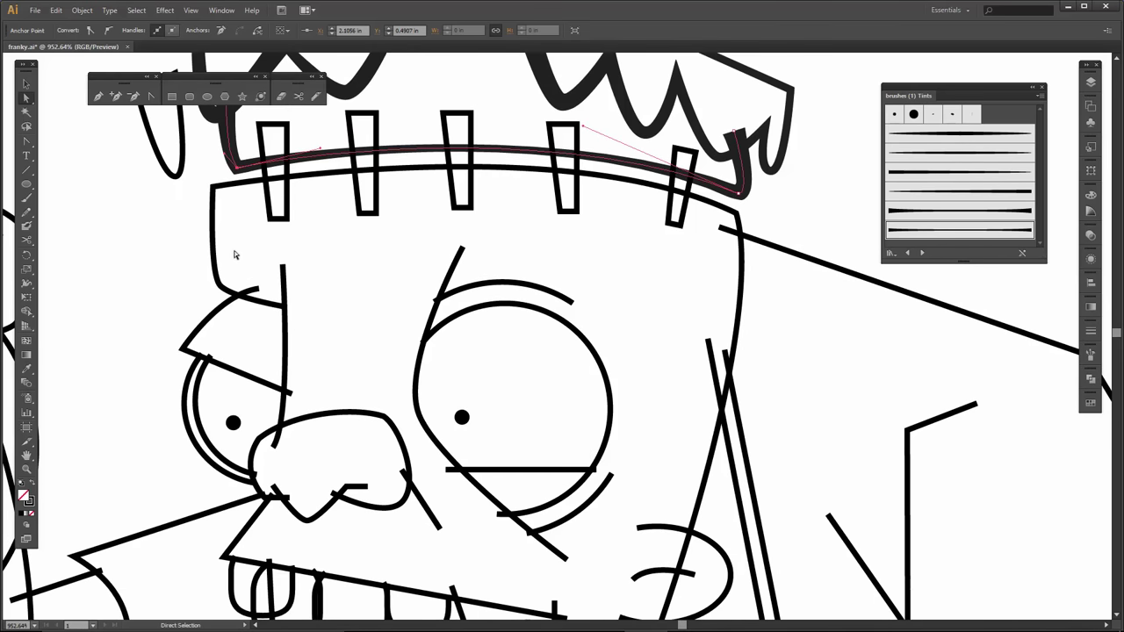
- Give the face outline a thick tapered Tints brush stroke
key(v)
click(329, 237)
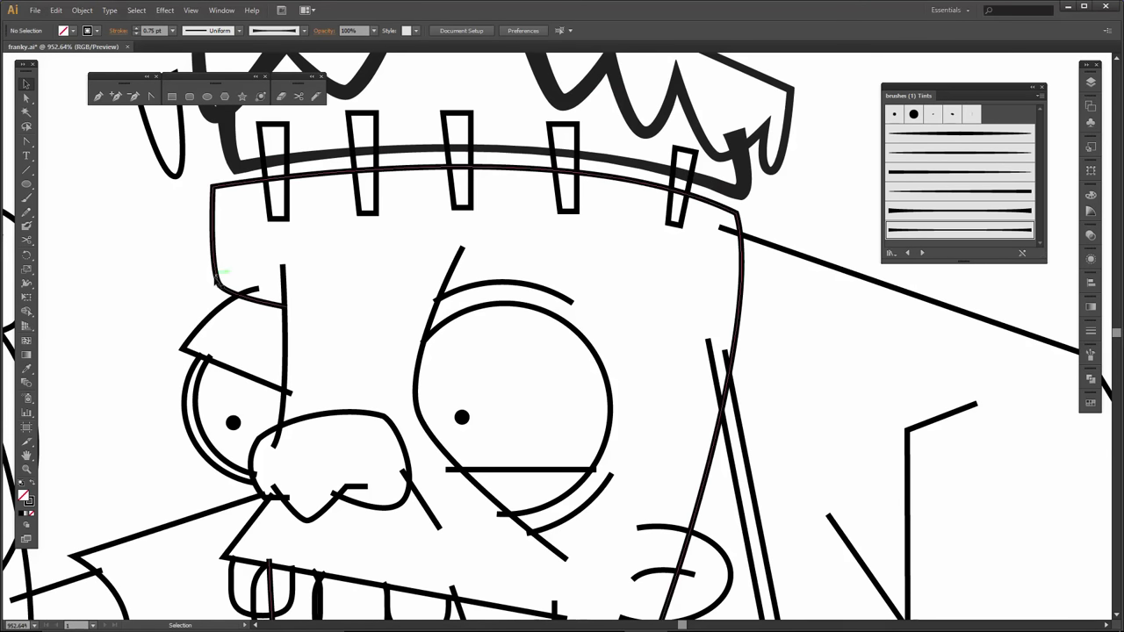
click(215, 281)
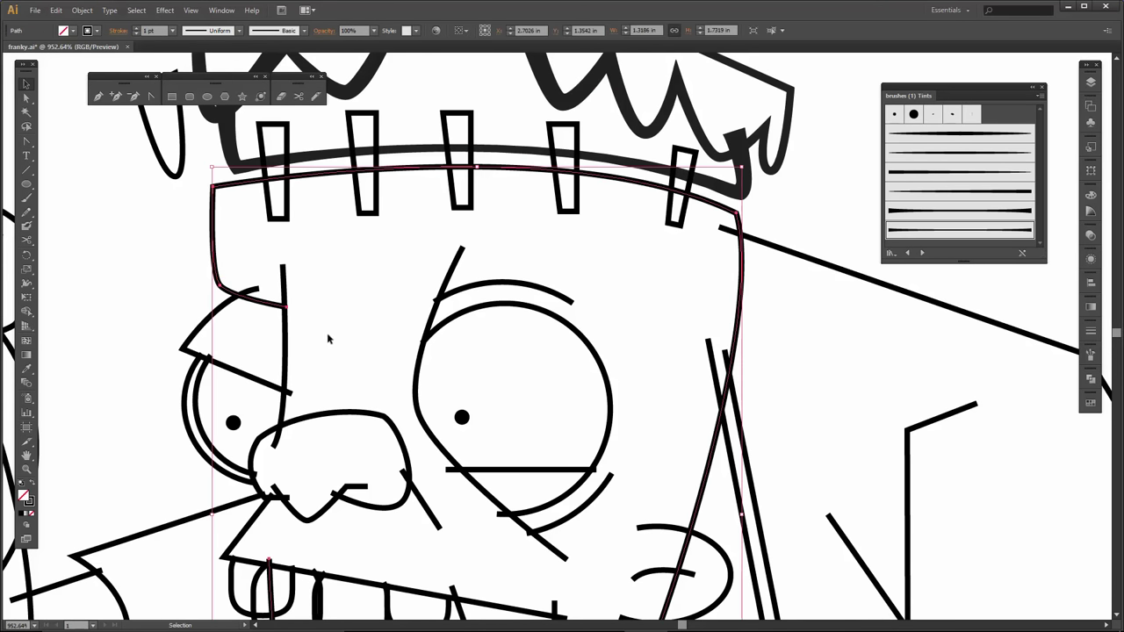
drag(328, 338, 436, 269)
key(ctrl+minus)
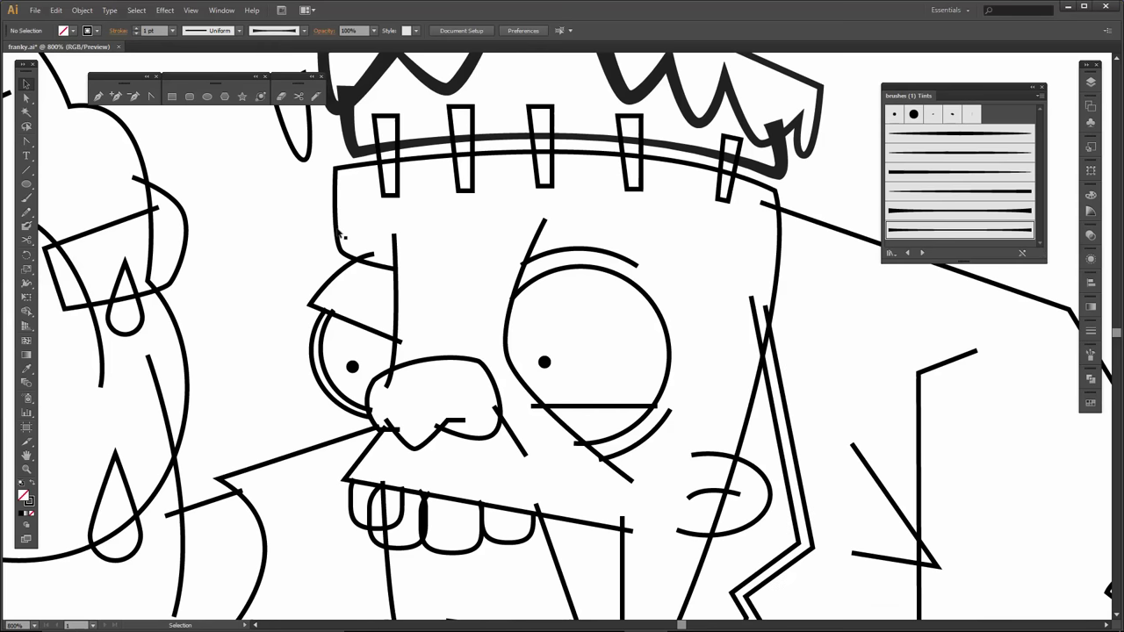
click(339, 234)
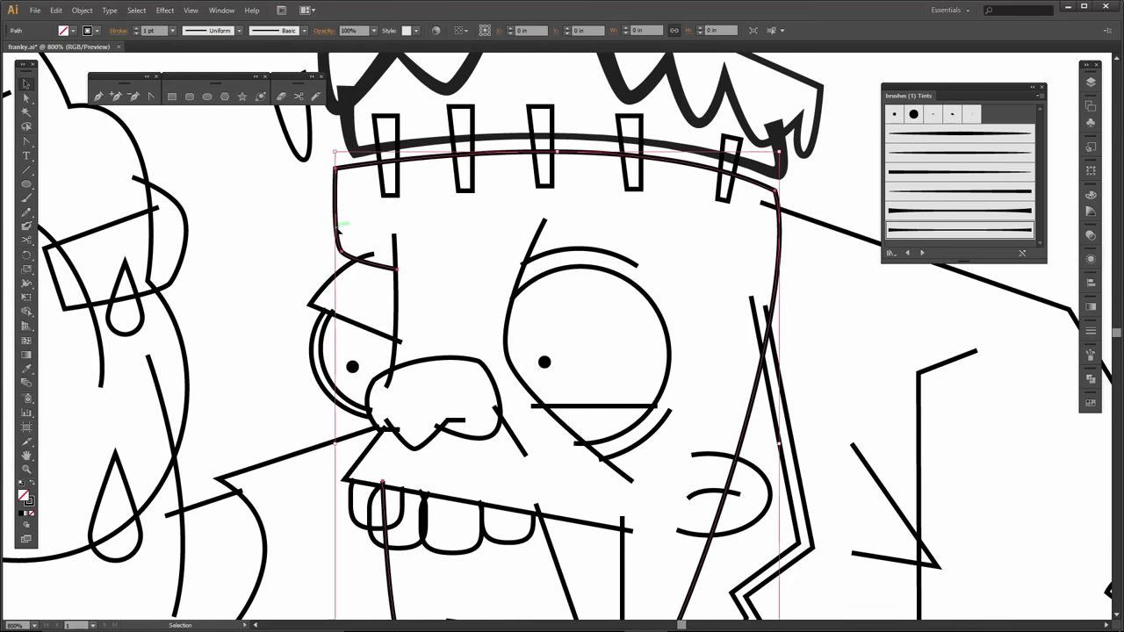
click(920, 231)
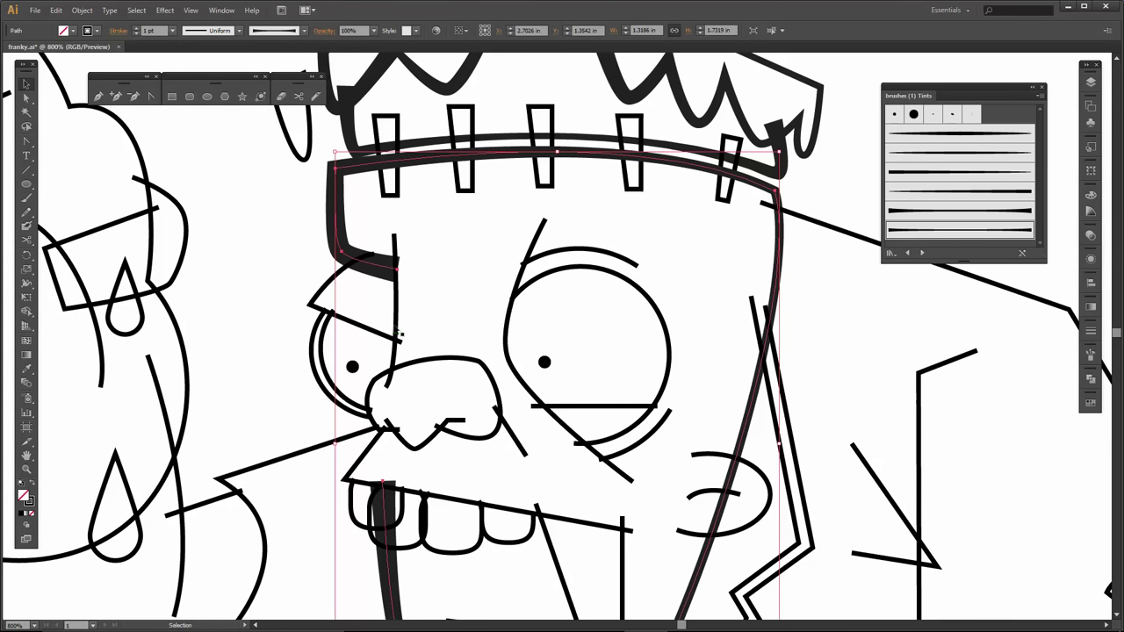
- Apply a tapered brush to the line between the nose and left eye at 0.5 pt
click(396, 333)
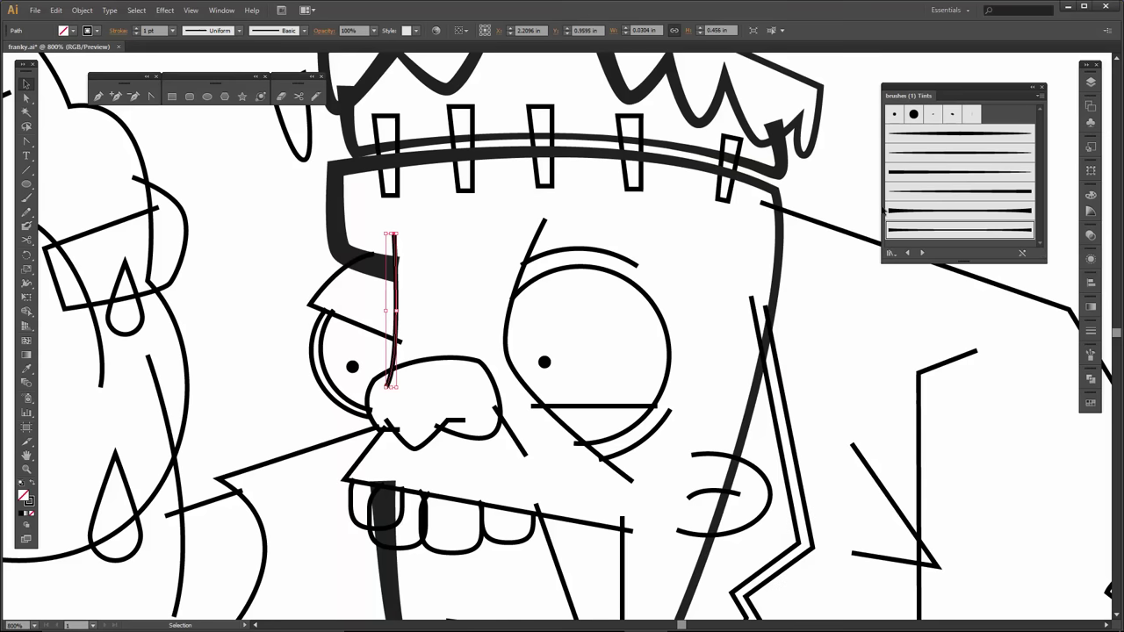
click(920, 190)
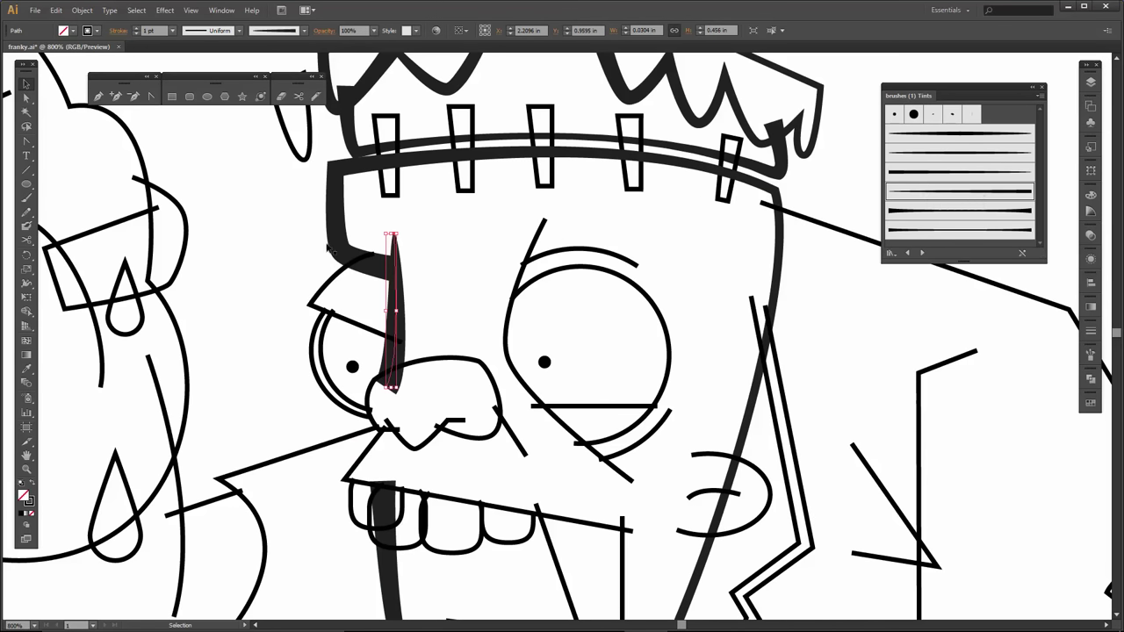
click(173, 31)
click(188, 61)
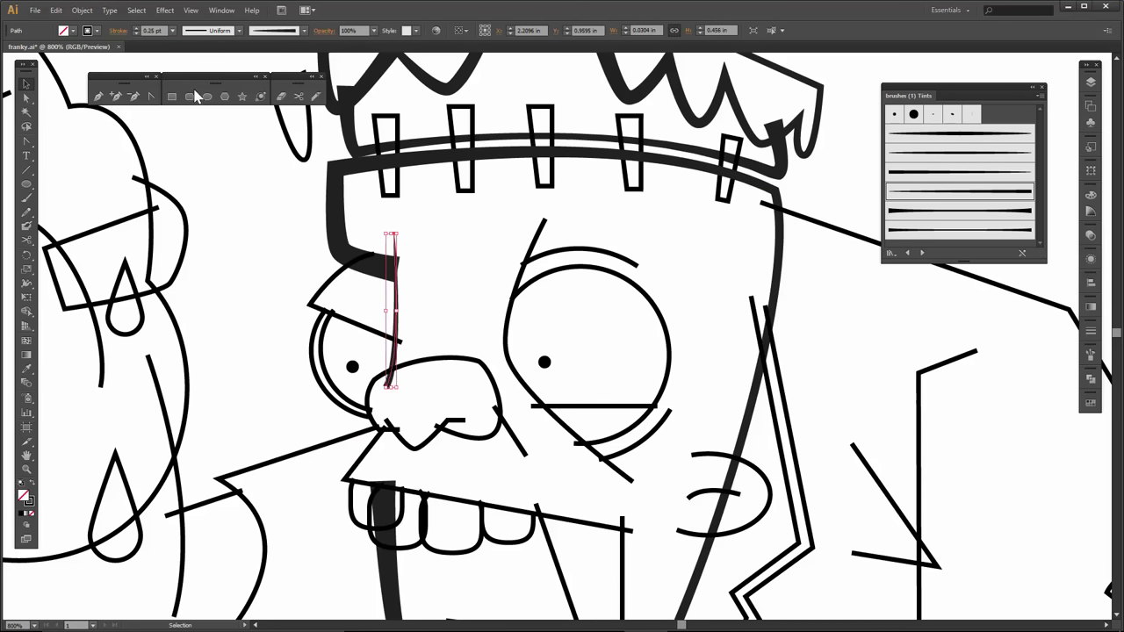
click(173, 31)
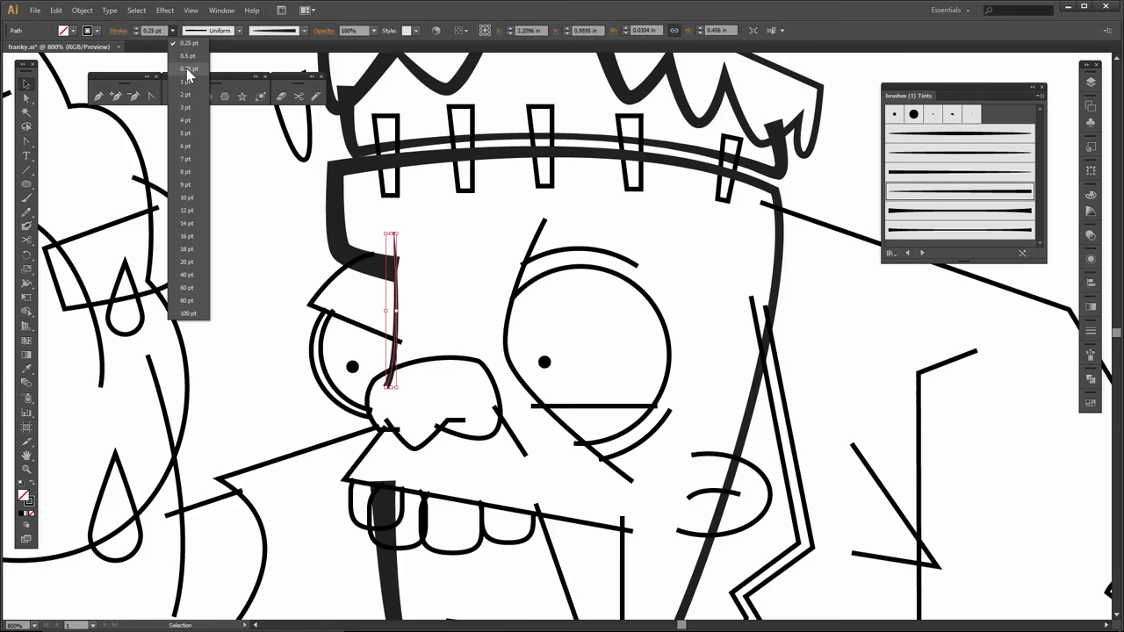
click(187, 61)
- Give the nose outline a tapered brush stroke thinned to 0.5 pt
click(440, 253)
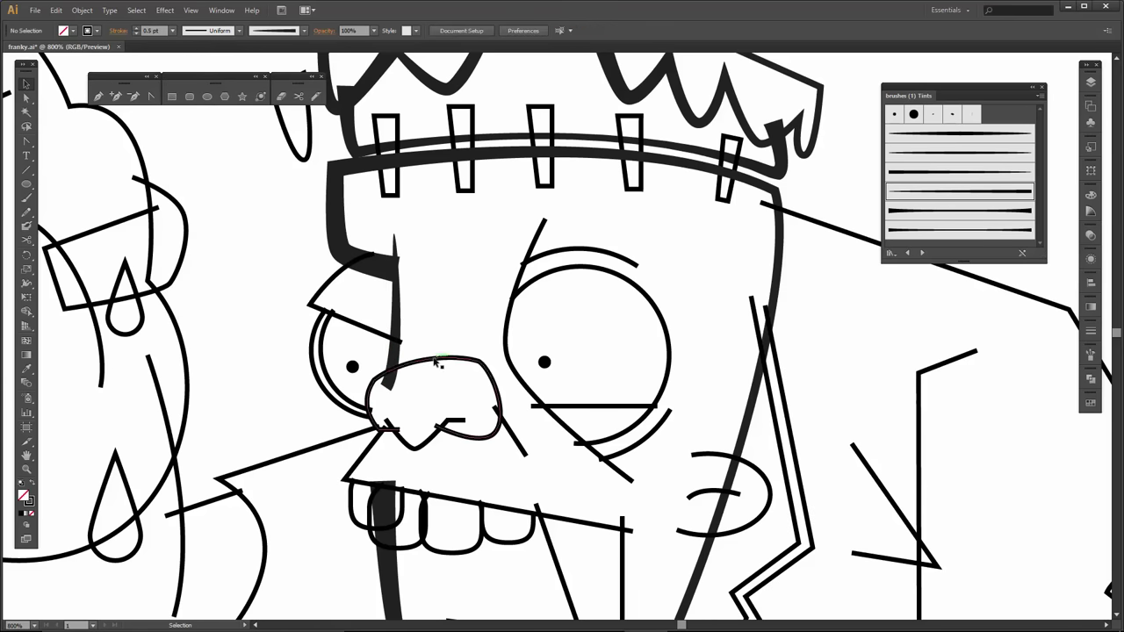
click(433, 359)
click(895, 230)
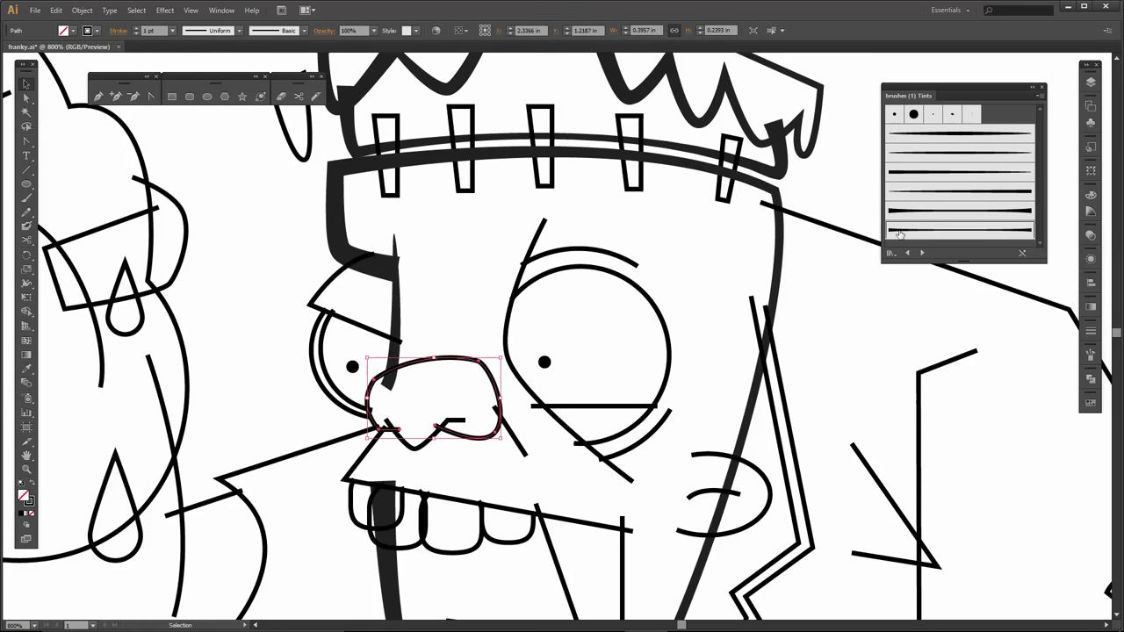
click(173, 30)
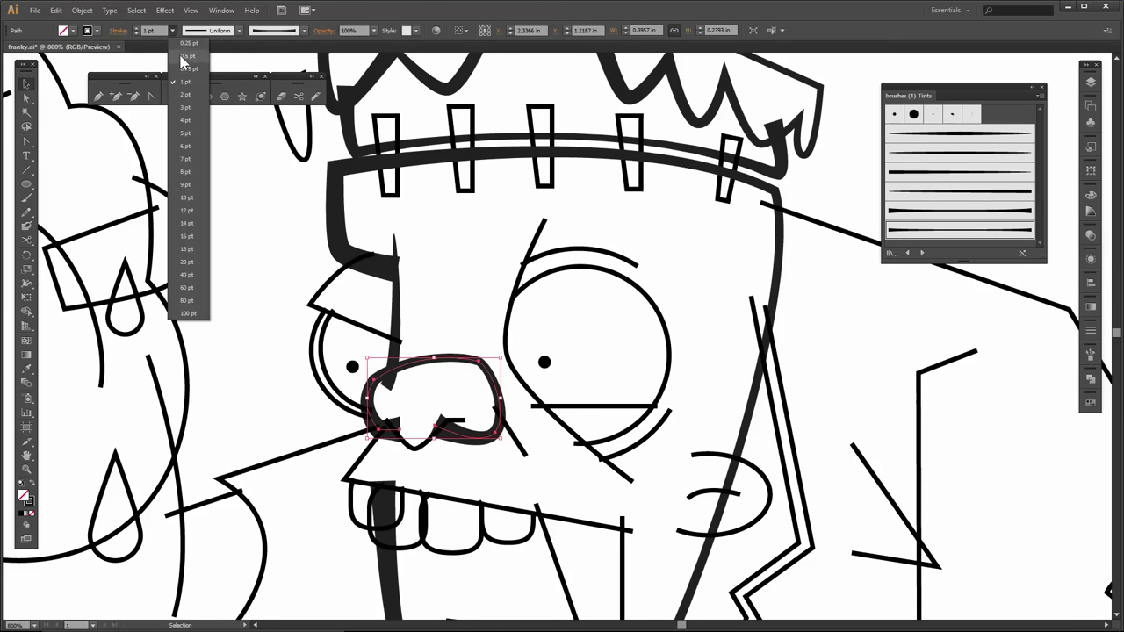
click(184, 58)
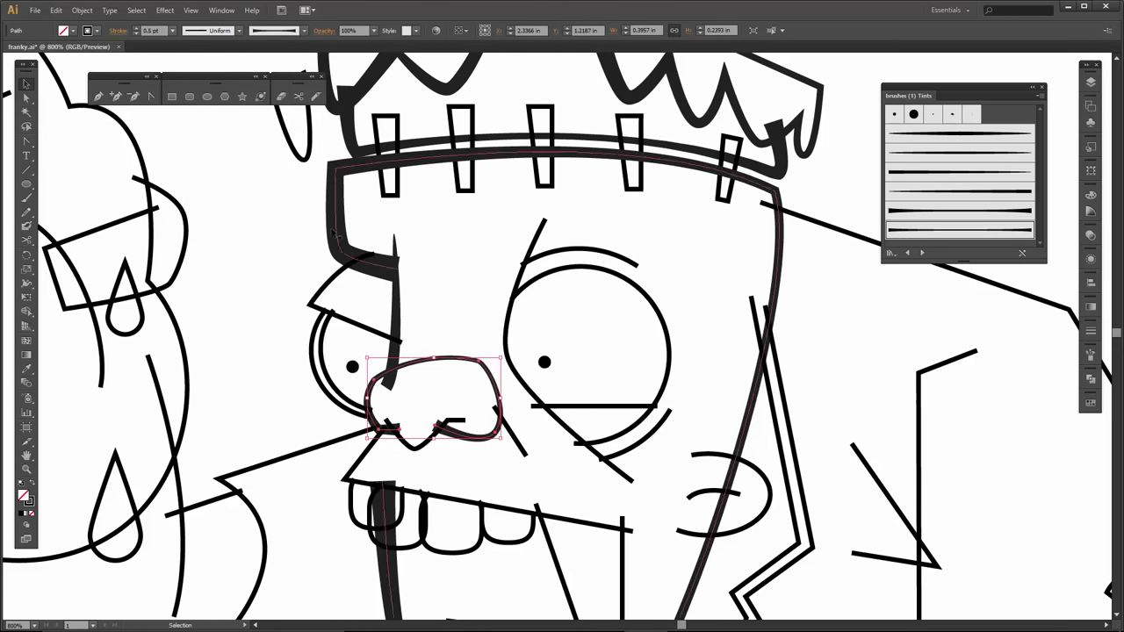
click(446, 412)
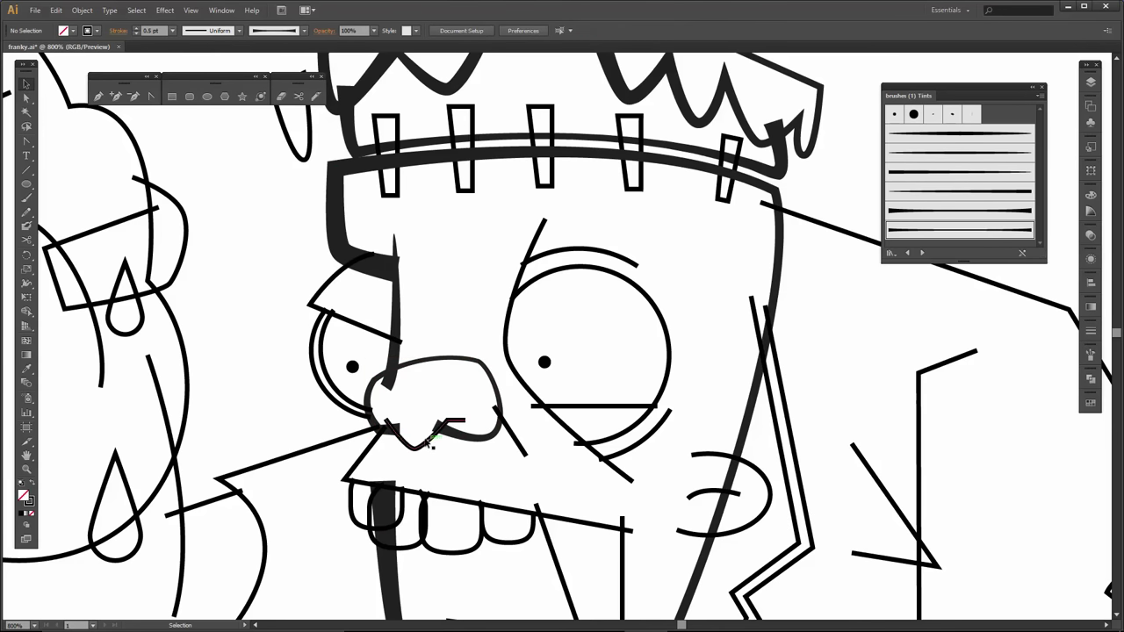
- Apply a tapered brush at 0.5 pt to the wavy mustache line under the nose
click(432, 439)
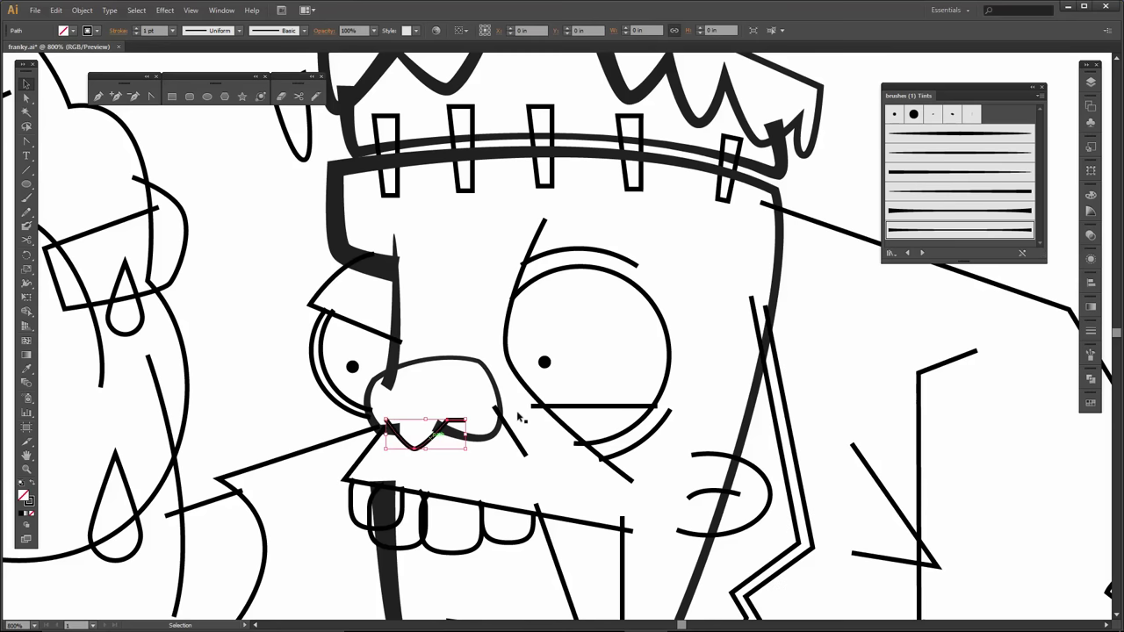
click(946, 152)
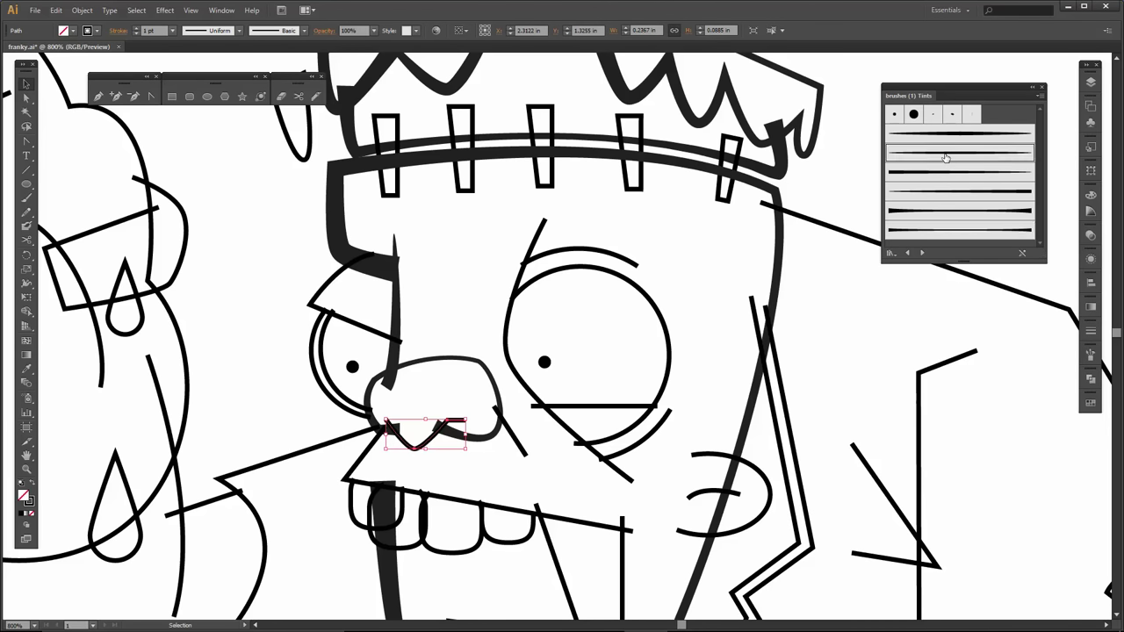
click(173, 34)
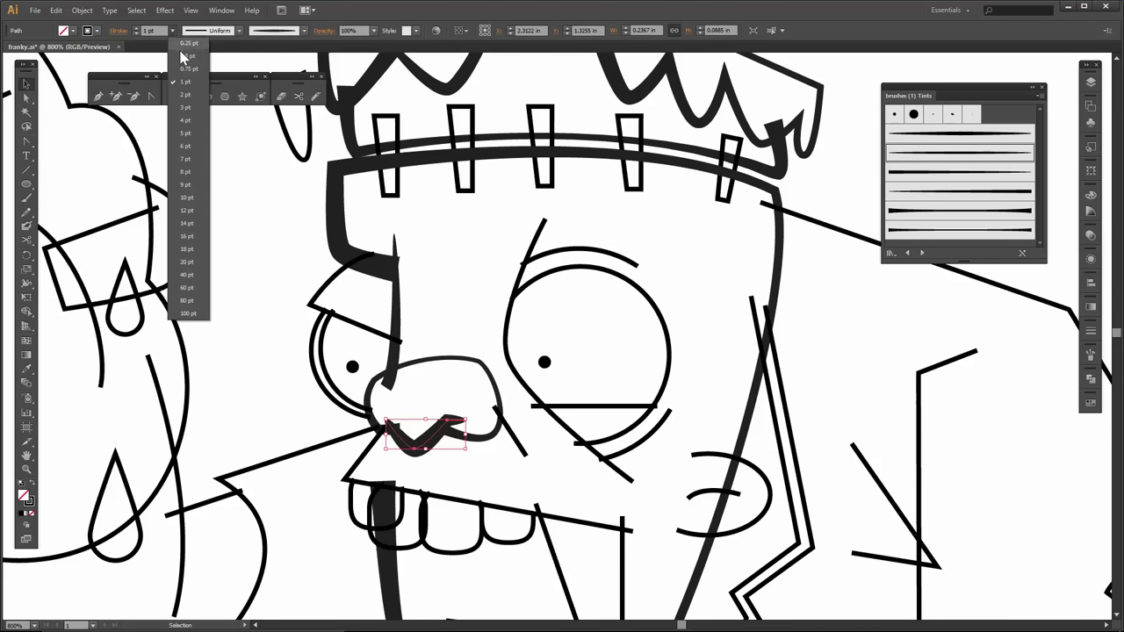
click(183, 58)
click(507, 394)
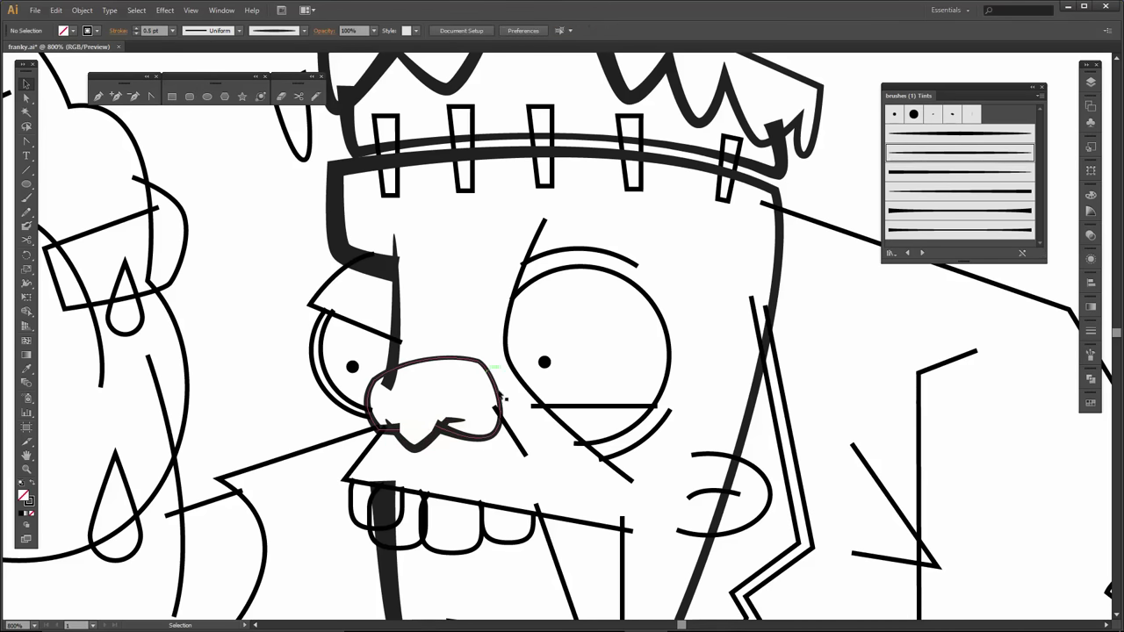
- Give the short line right of the nose a thinner tapered brush at 0.5 pt
click(510, 430)
click(928, 193)
click(928, 194)
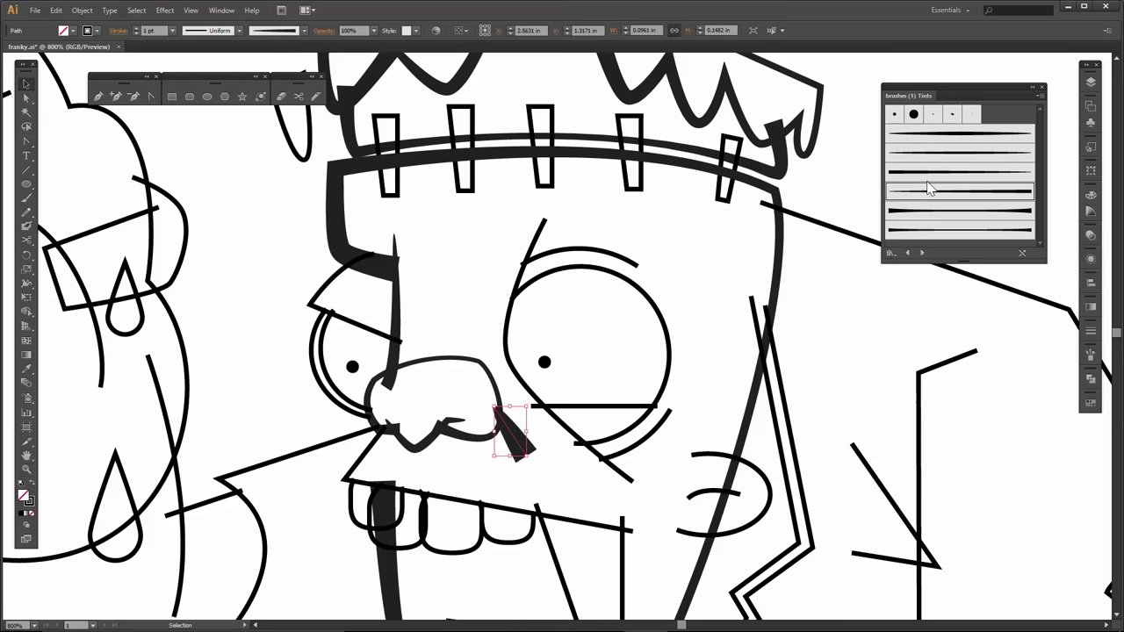
click(923, 176)
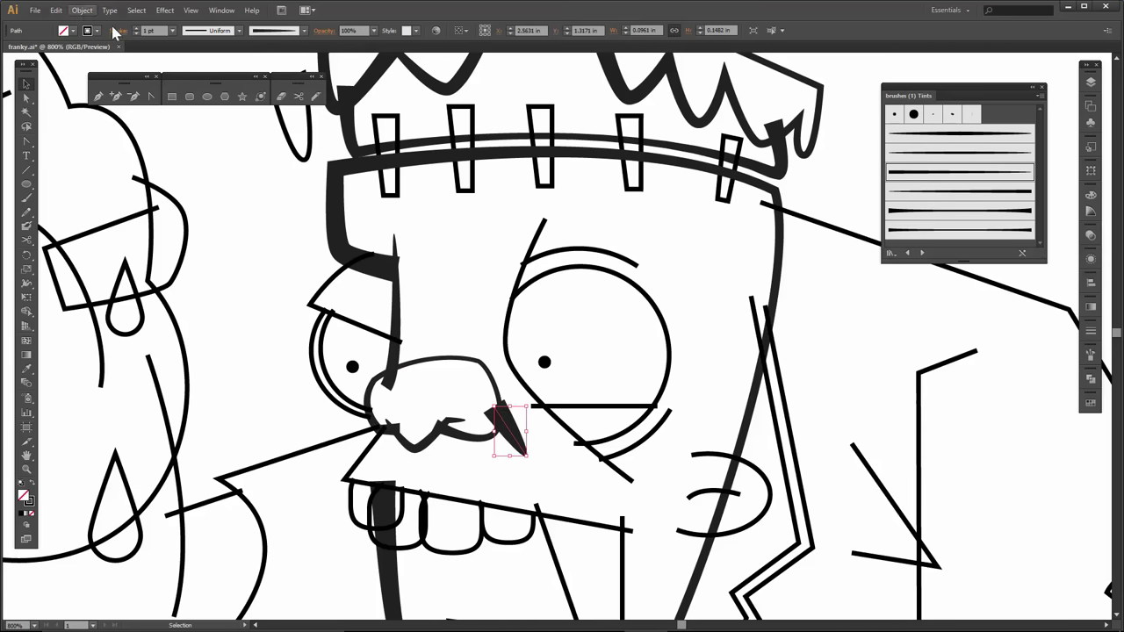
click(174, 31)
click(191, 56)
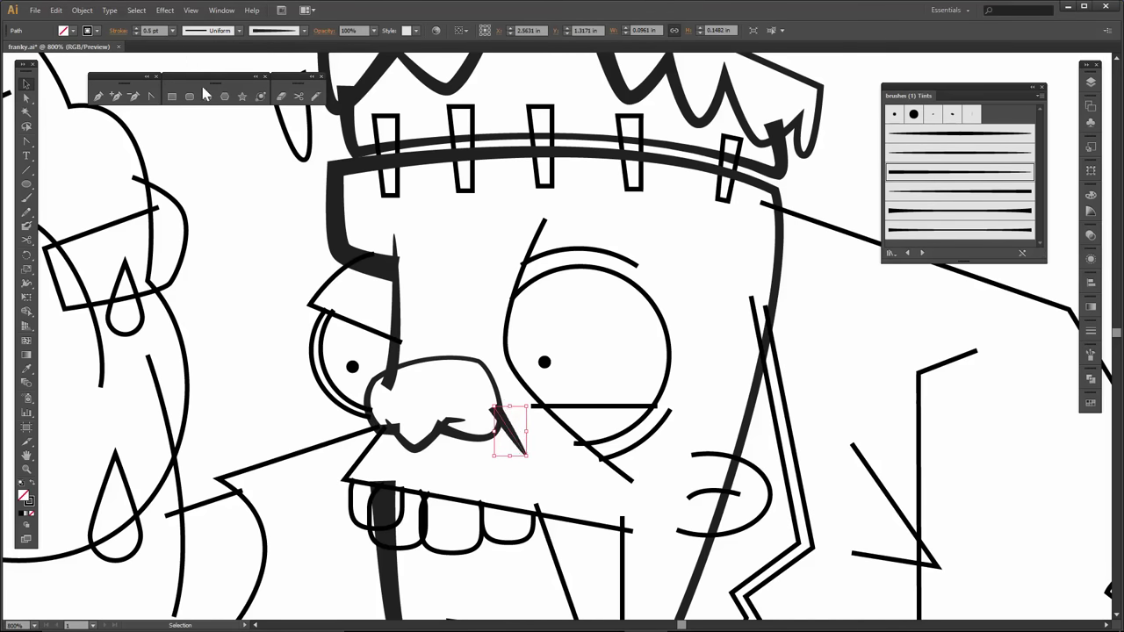
- Give the right eyebrow a thick tapered brush and widen it slightly to the left
click(556, 253)
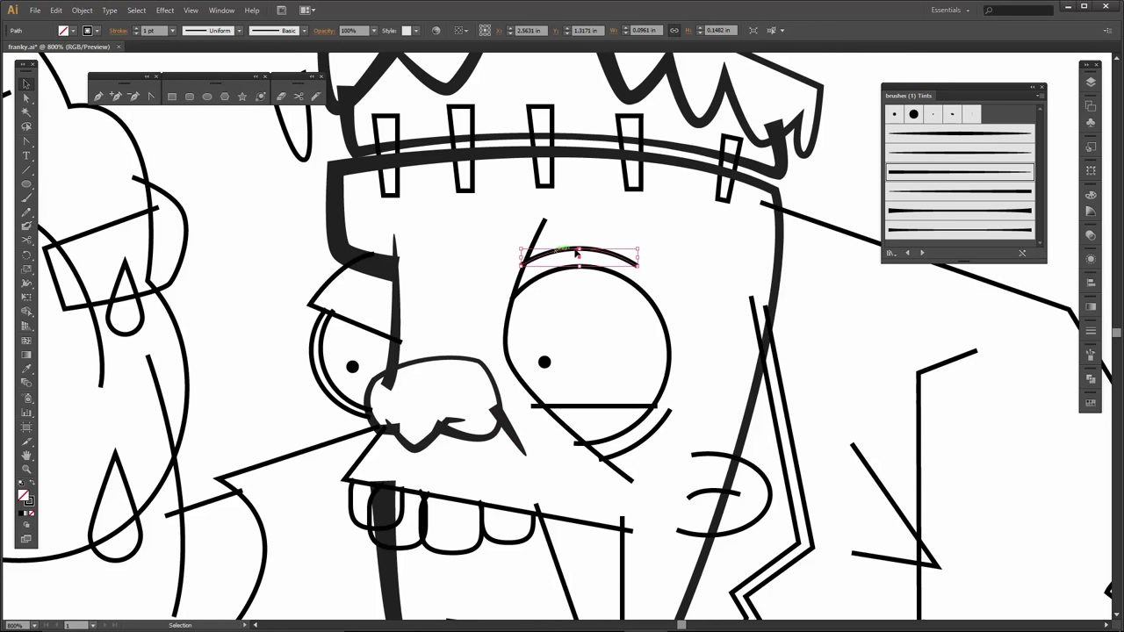
click(919, 176)
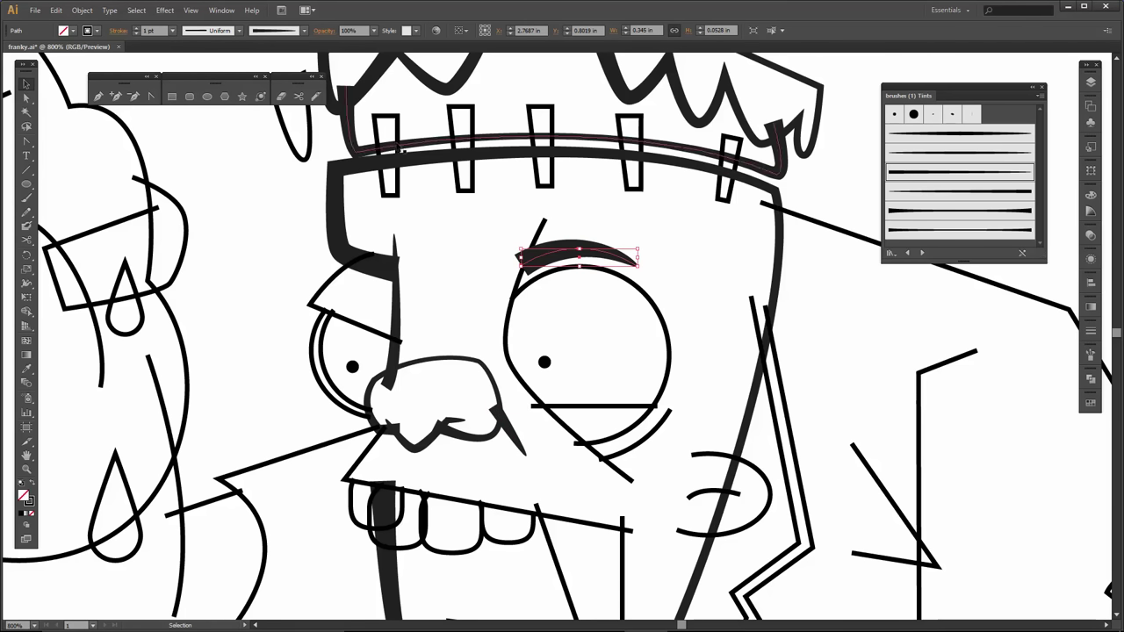
key(a)
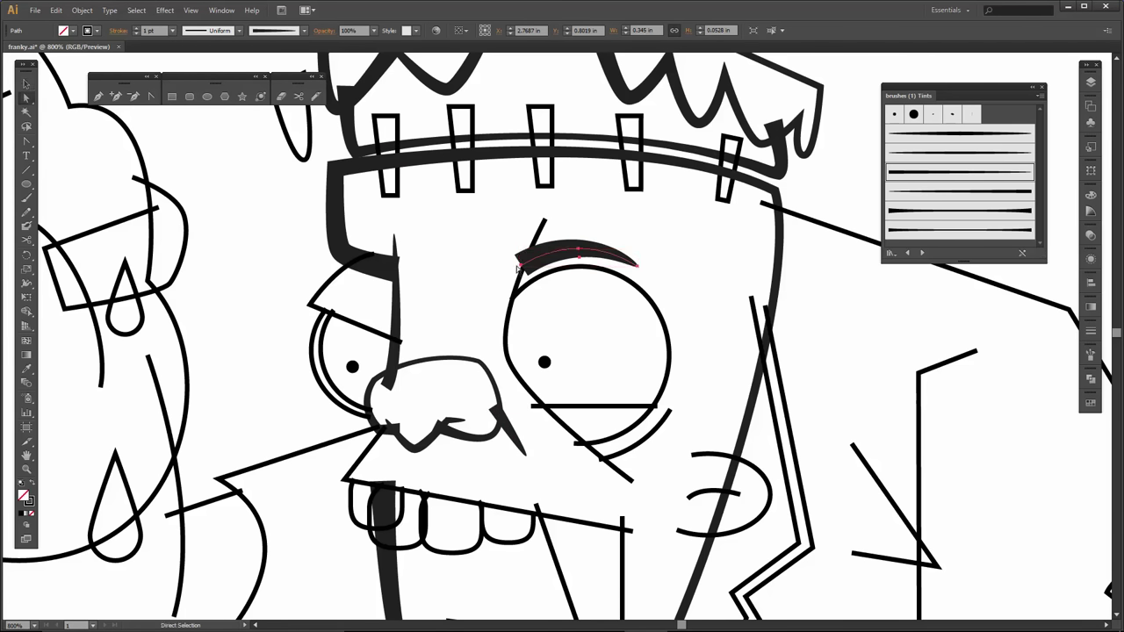
key(v)
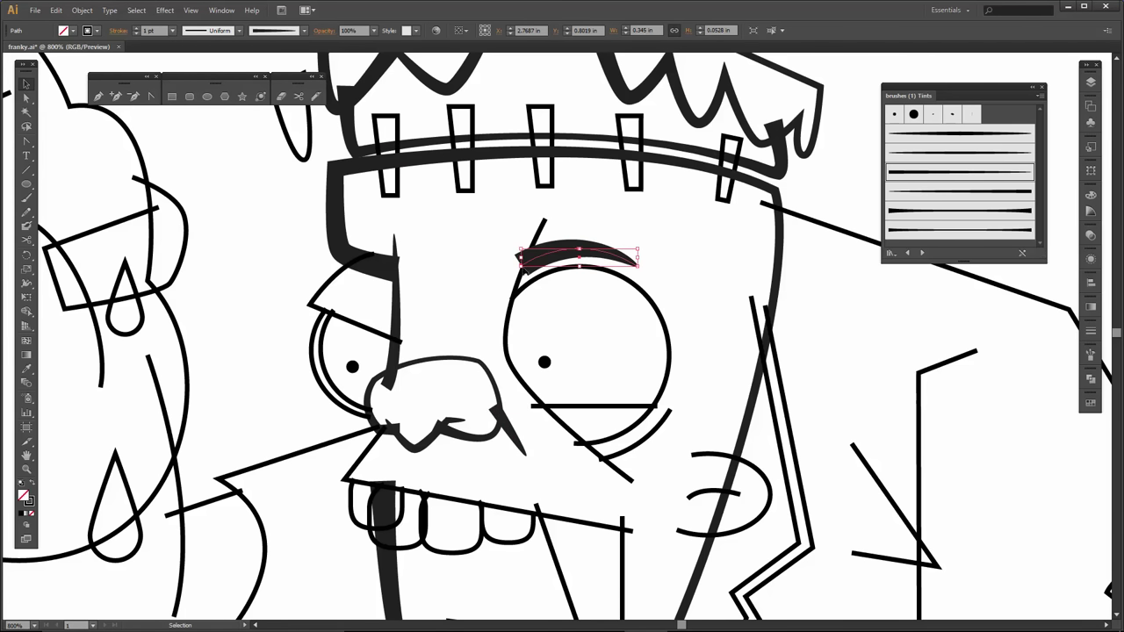
drag(519, 256, 513, 256)
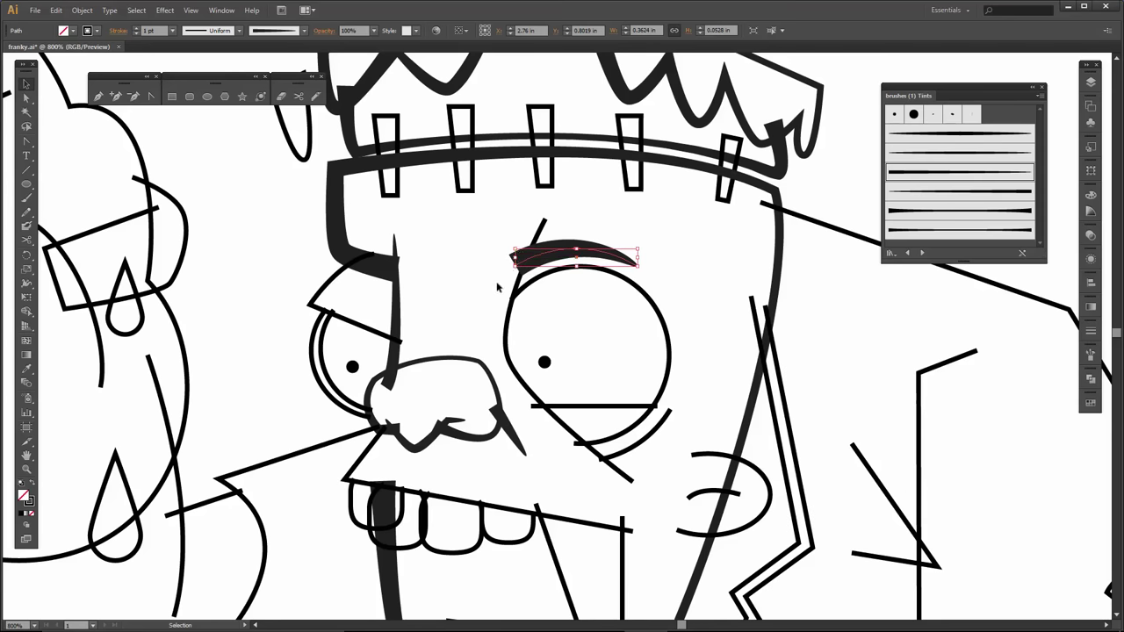
click(496, 279)
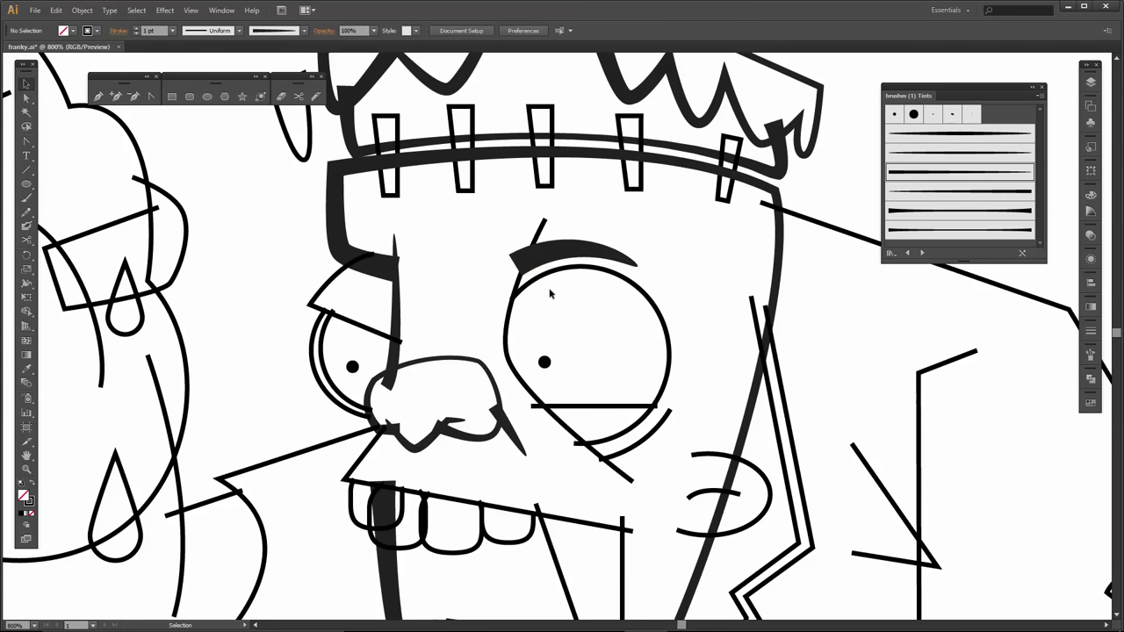
- Apply a thick tapered brush to the left eyelid and a 0.5 pt tapered stroke to the right eye's curve
click(383, 337)
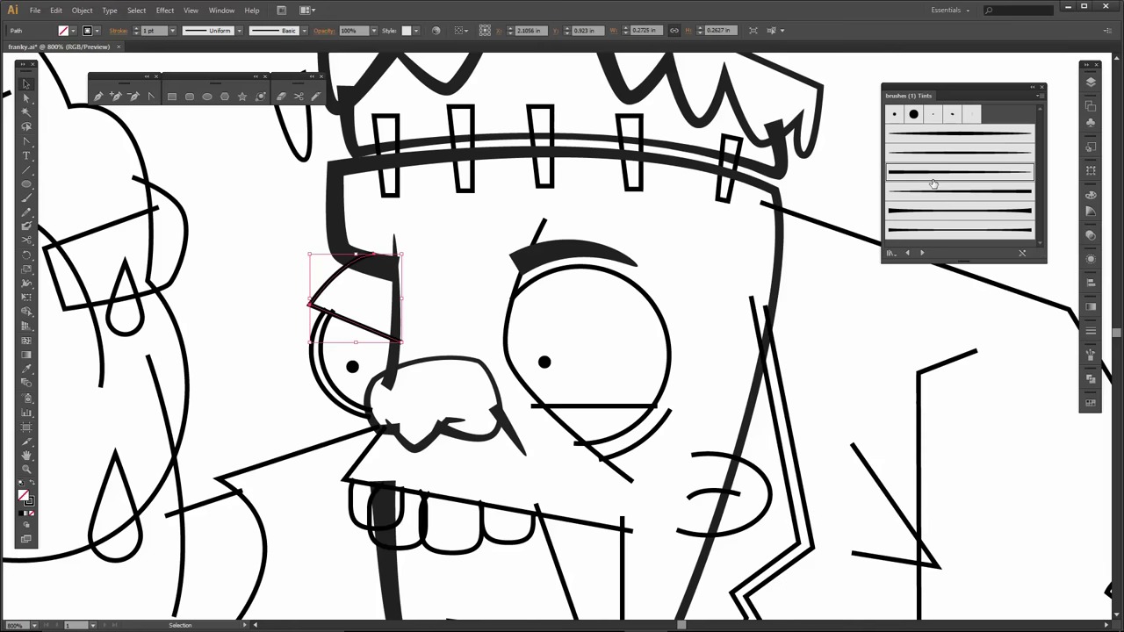
click(939, 233)
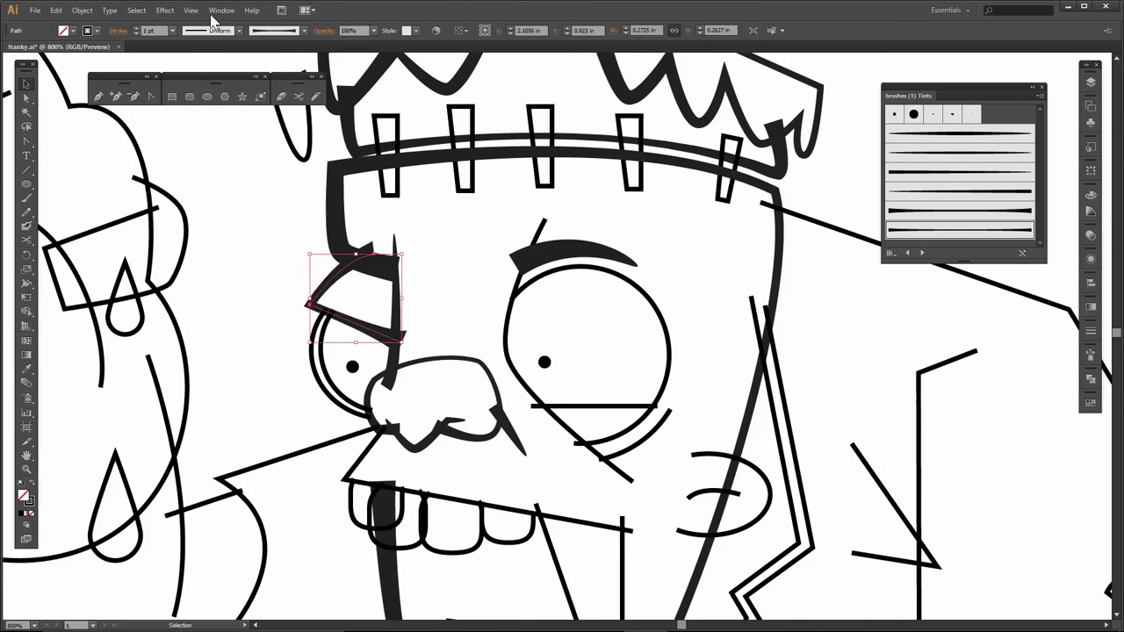
scroll(427, 249, down, 3)
scroll(427, 248, right, 3)
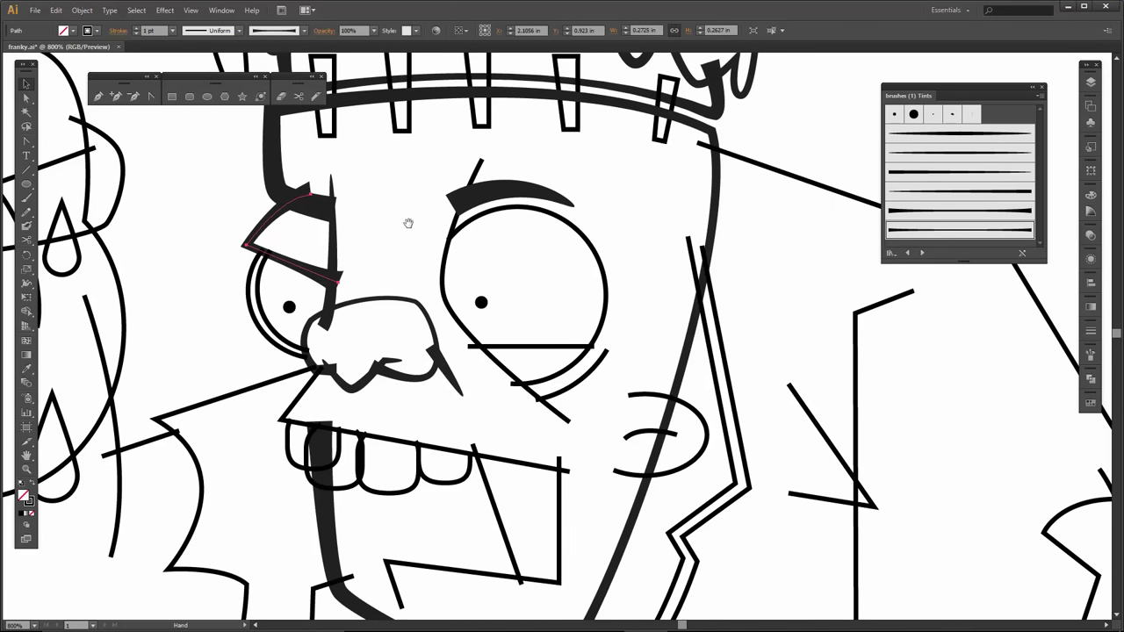
click(450, 250)
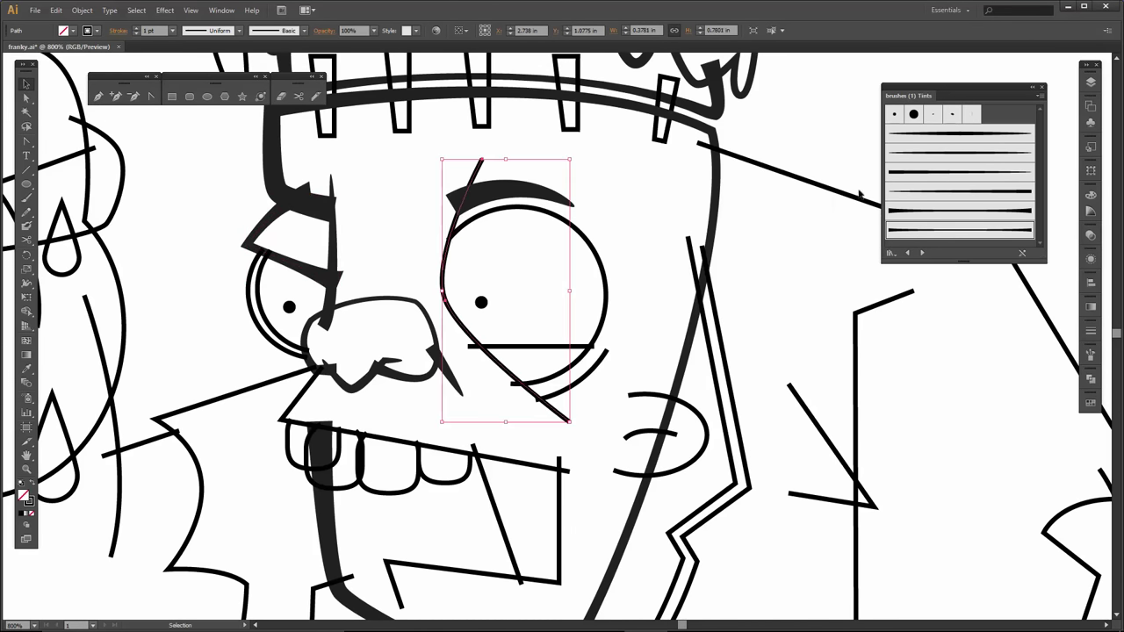
click(915, 159)
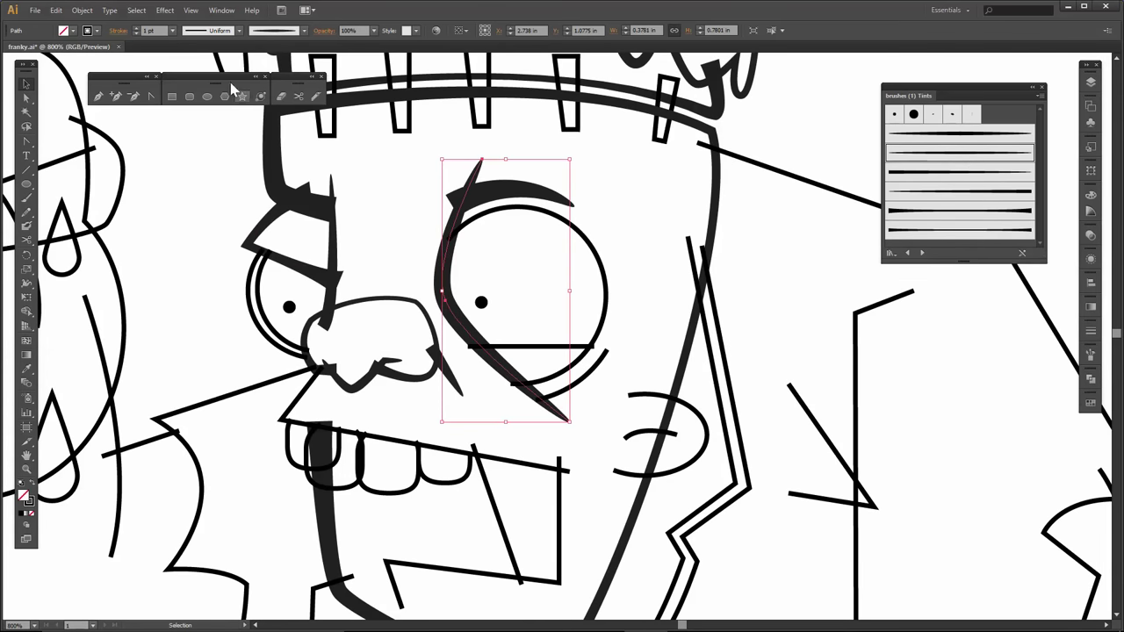
click(176, 34)
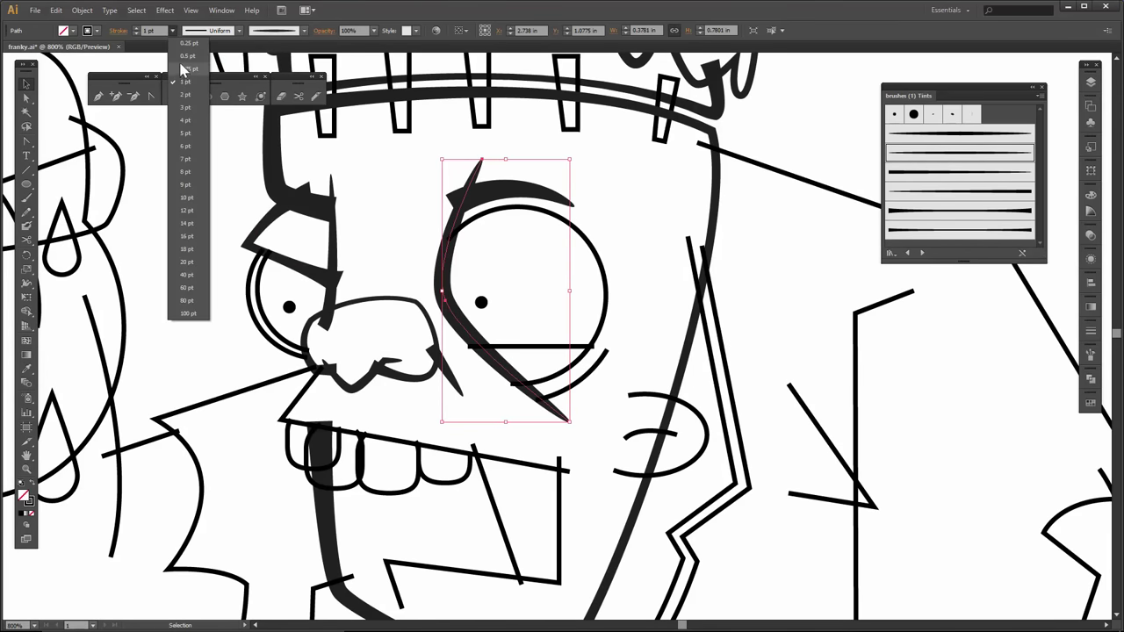
click(183, 55)
click(390, 237)
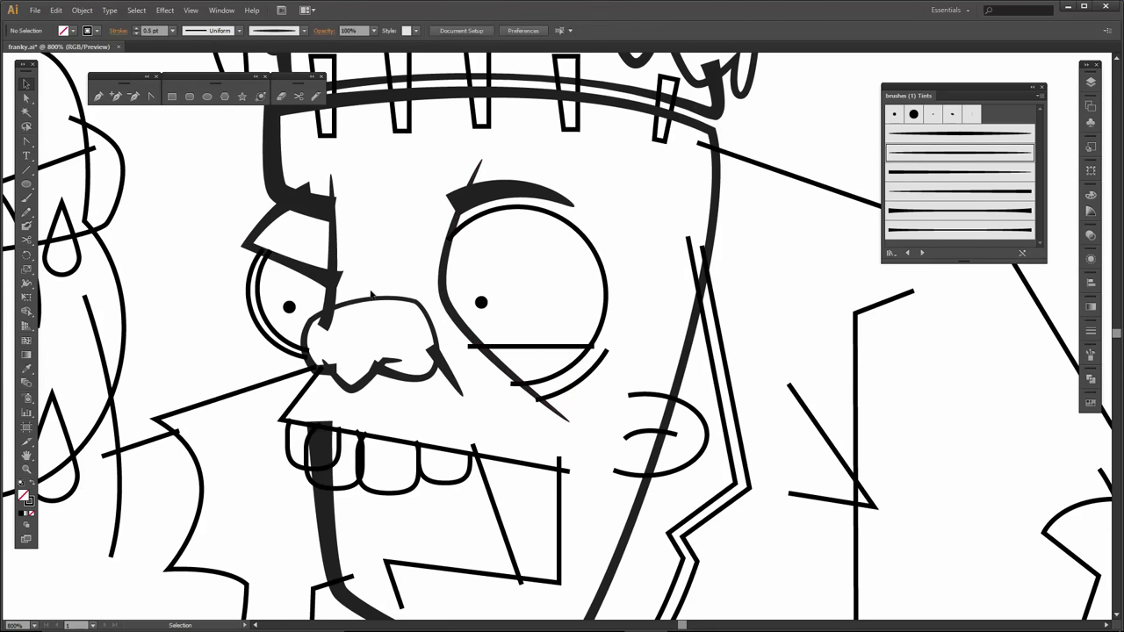
- Give the arc under the right eye a thick tapered brush at 0.5 pt
drag(567, 331, 609, 275)
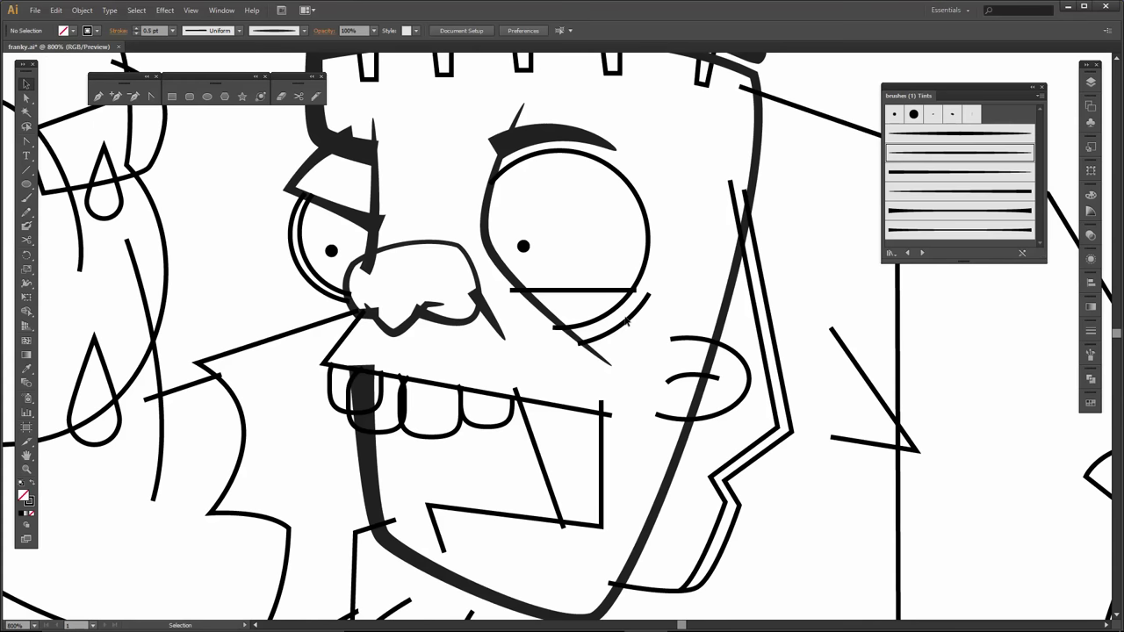
click(630, 317)
click(927, 171)
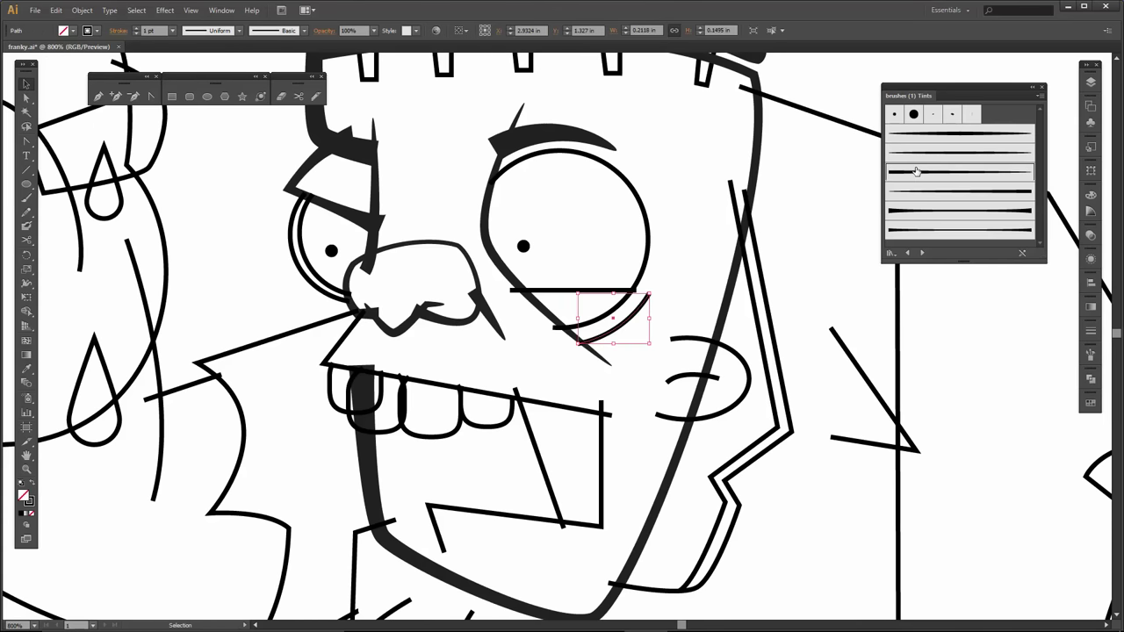
click(922, 191)
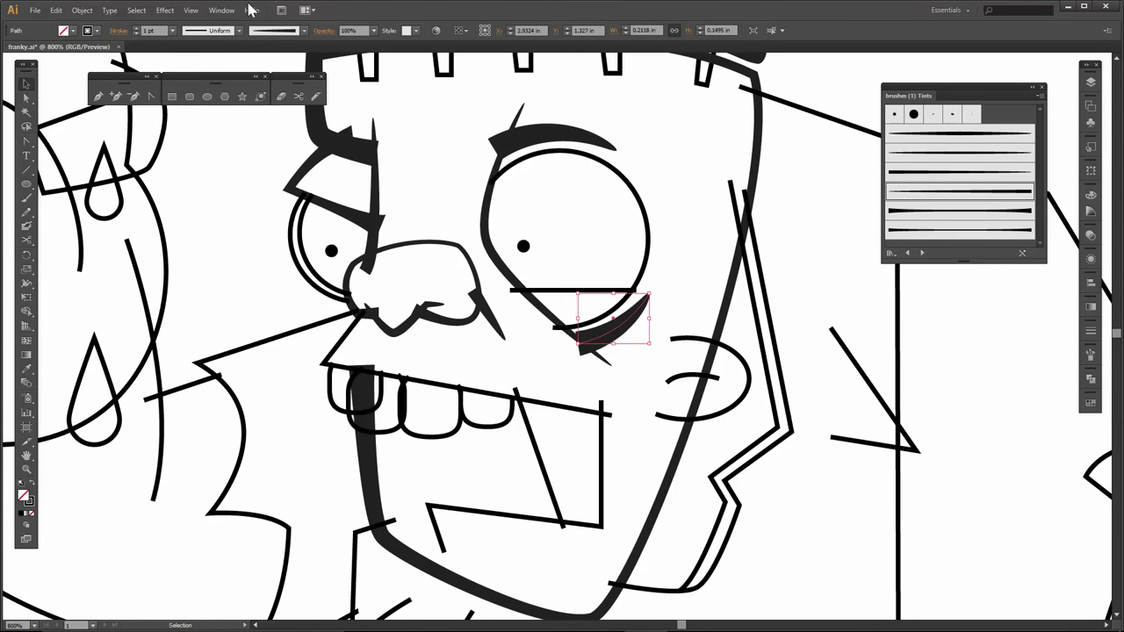
click(173, 31)
click(188, 58)
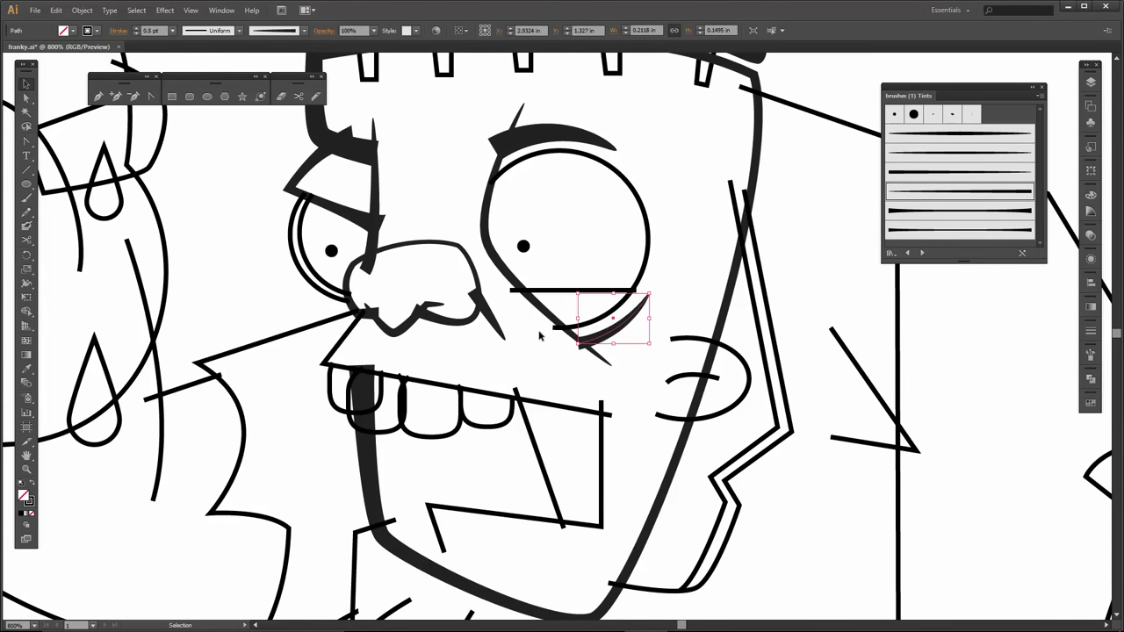
click(663, 279)
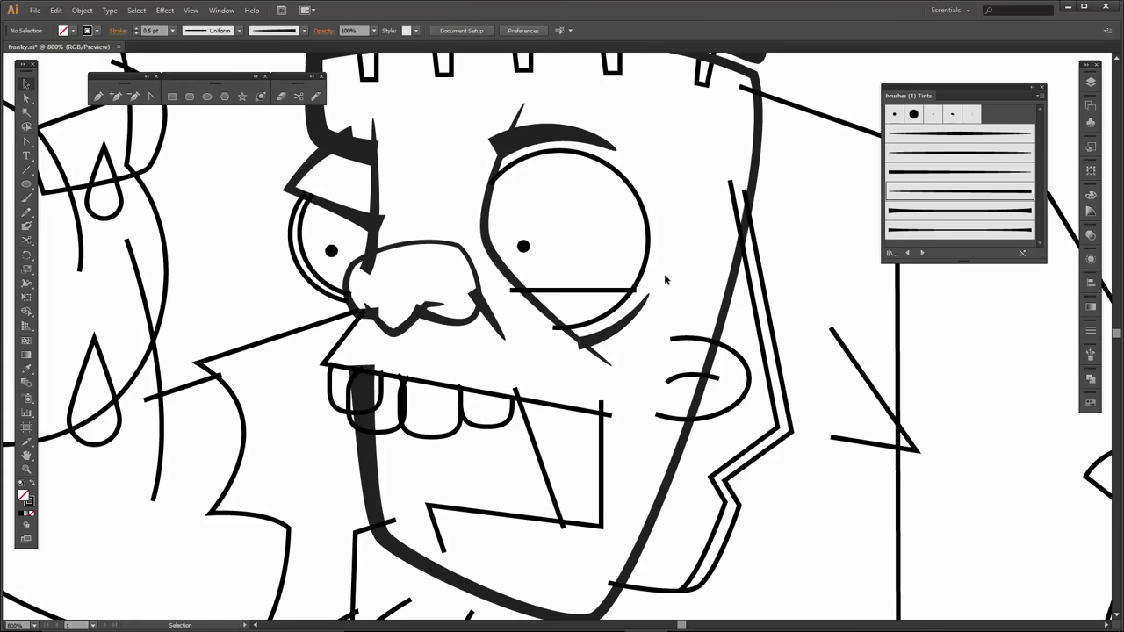
- Apply a tapered brush stroke to the line under the right eye
click(615, 289)
click(902, 186)
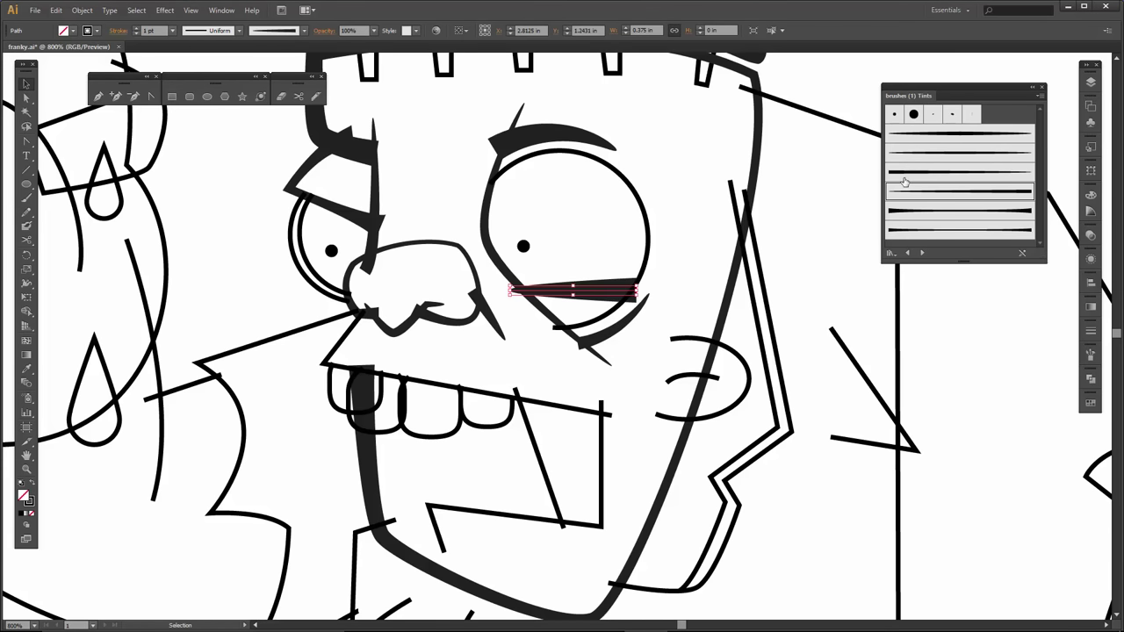
click(904, 171)
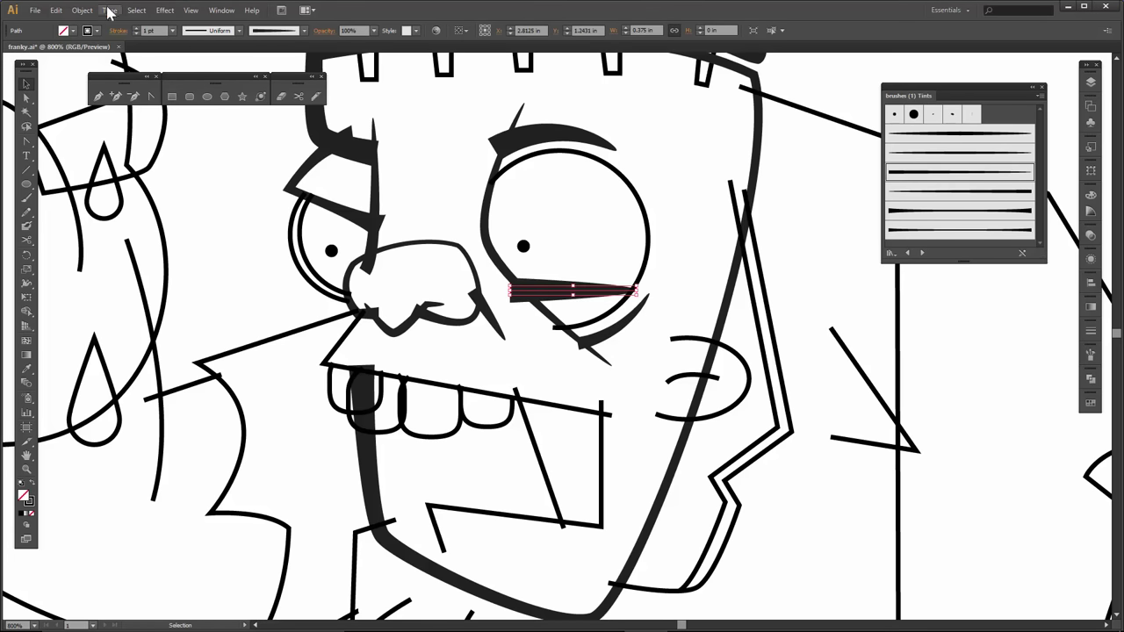
click(200, 30)
click(190, 59)
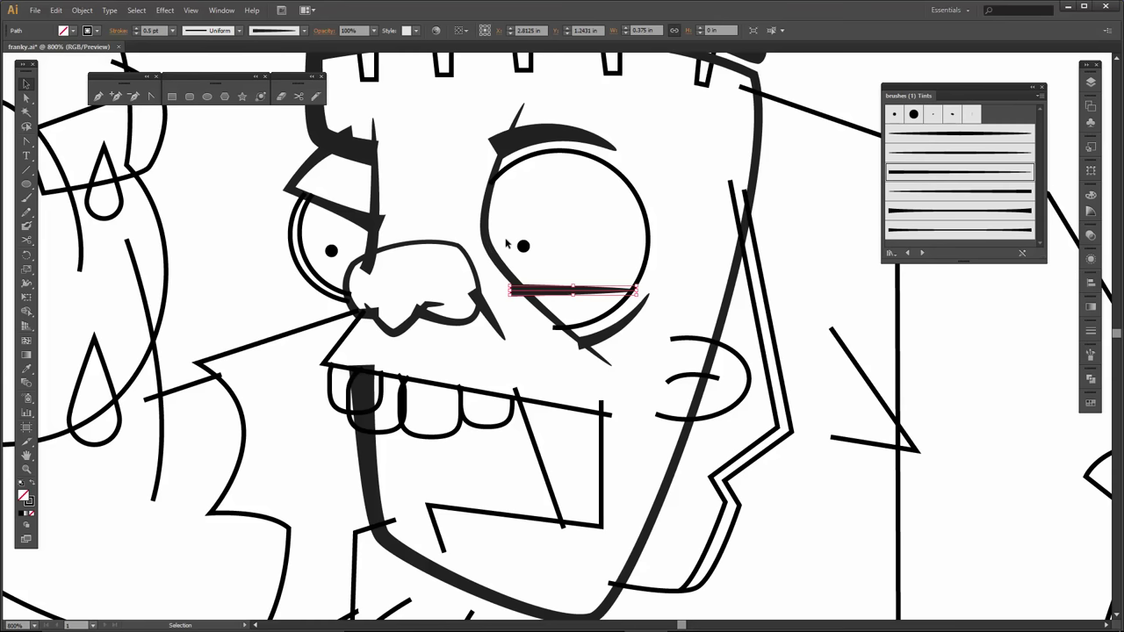
click(563, 263)
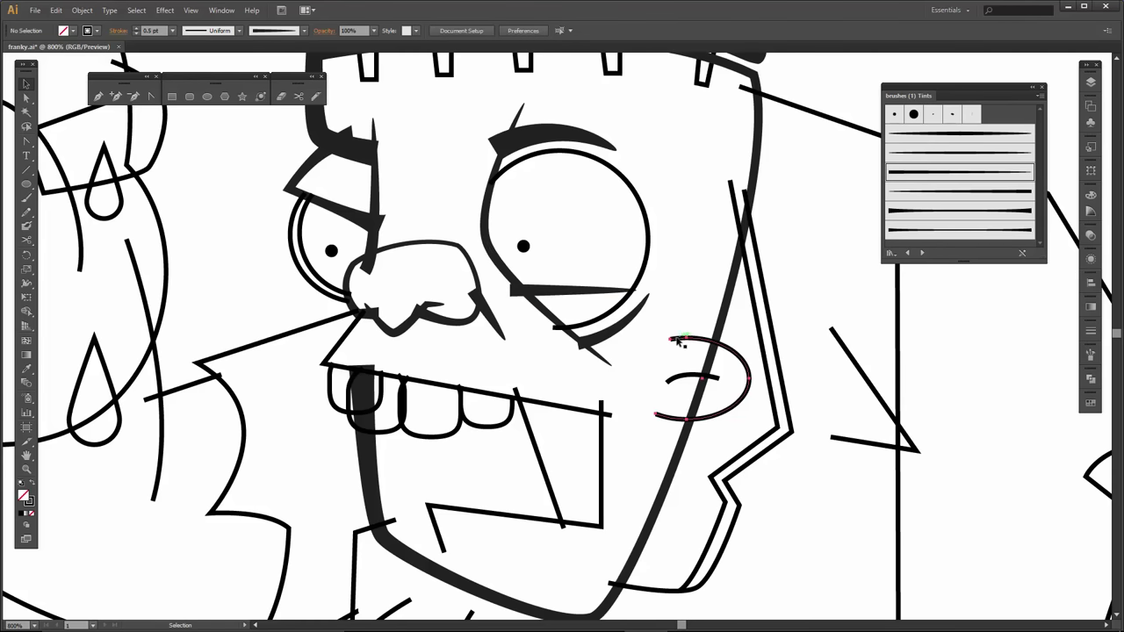
- Thin the small inner cheek curve's stroke to 0.5 pt
click(676, 342)
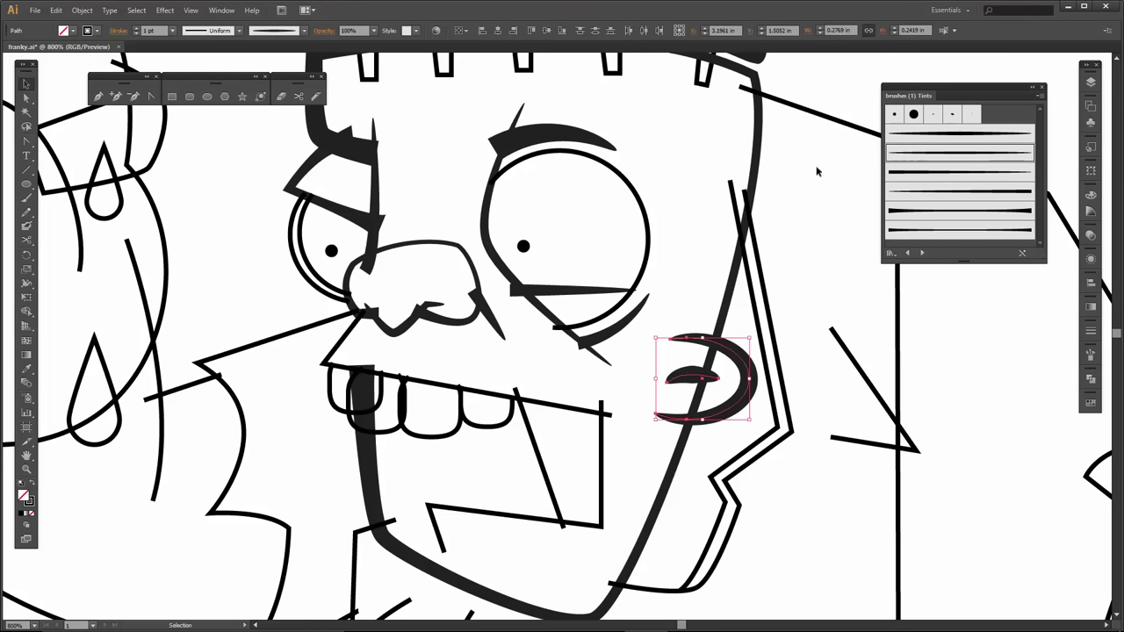
click(691, 309)
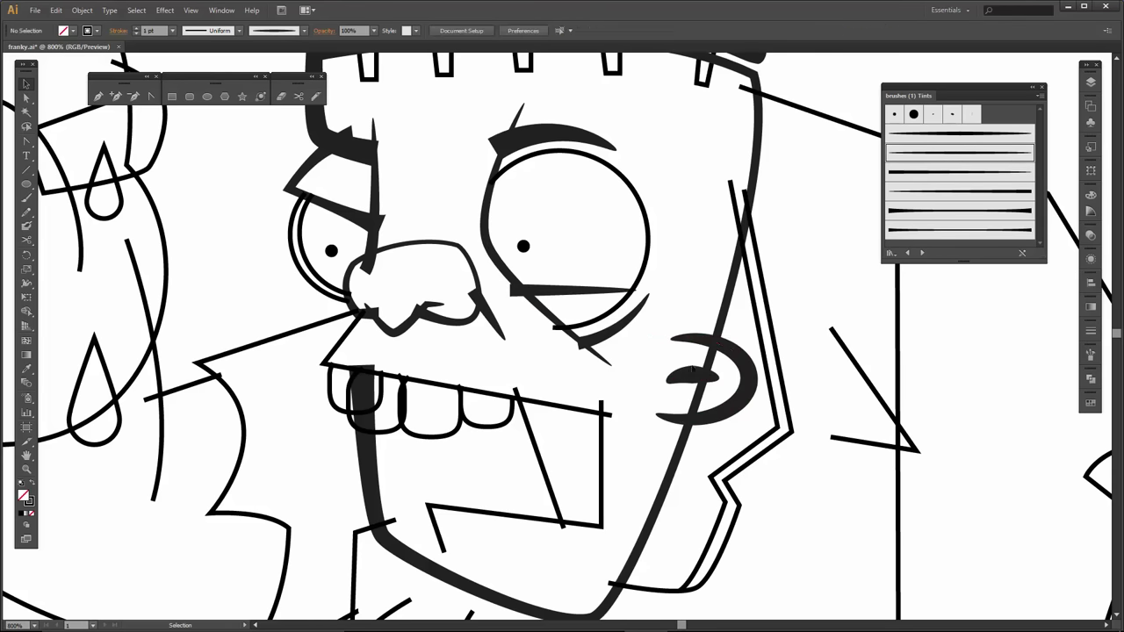
click(694, 377)
click(173, 29)
click(181, 63)
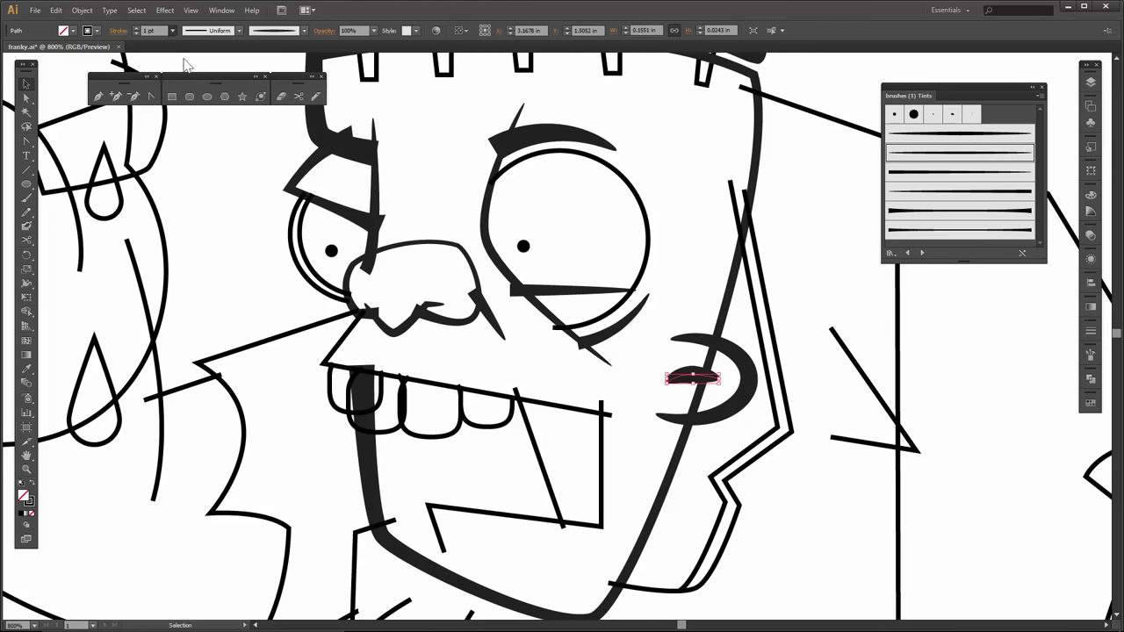
click(445, 396)
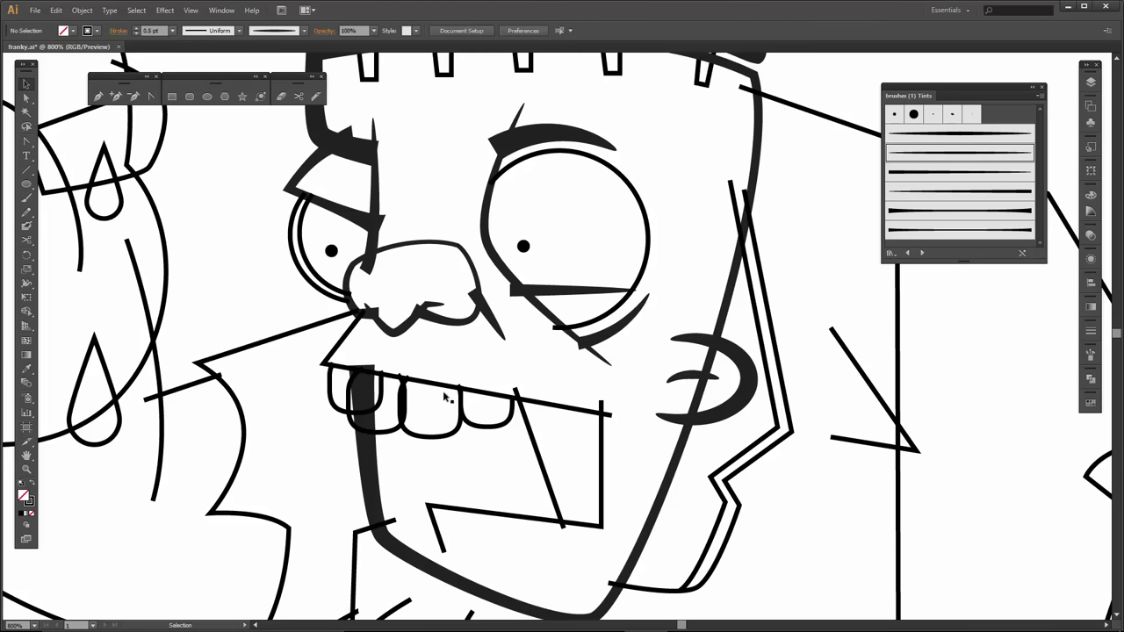
click(482, 430)
- Select the four upper tooth outlines and apply the bottom Tints brush at 0.5 pt
click(354, 391)
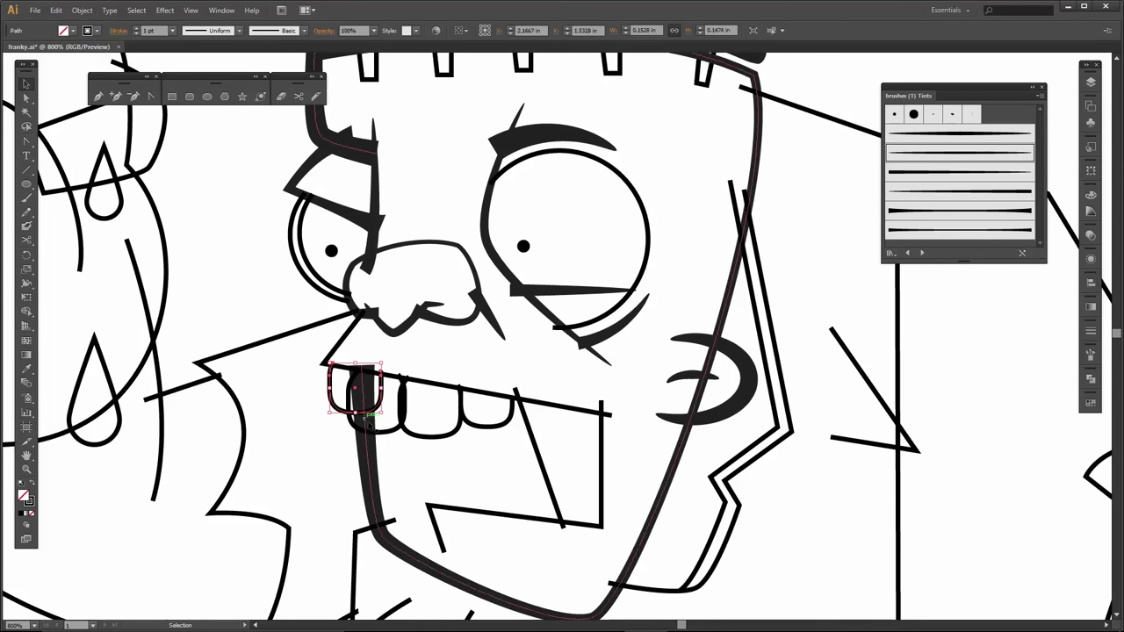
shift+click(400, 427)
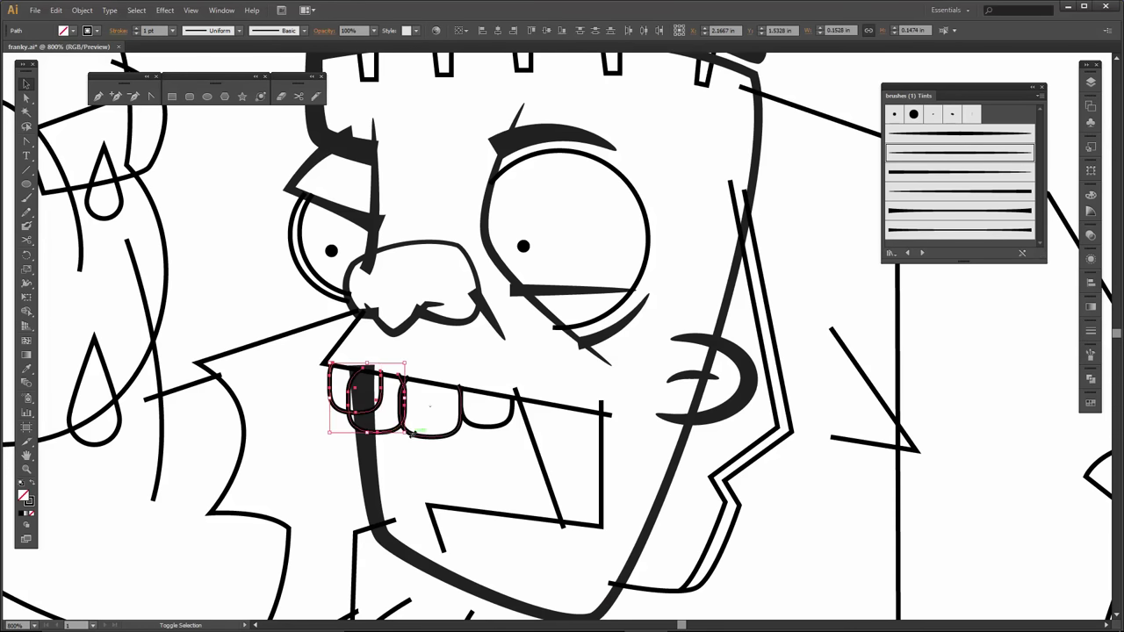
shift+click(416, 435)
shift+click(481, 429)
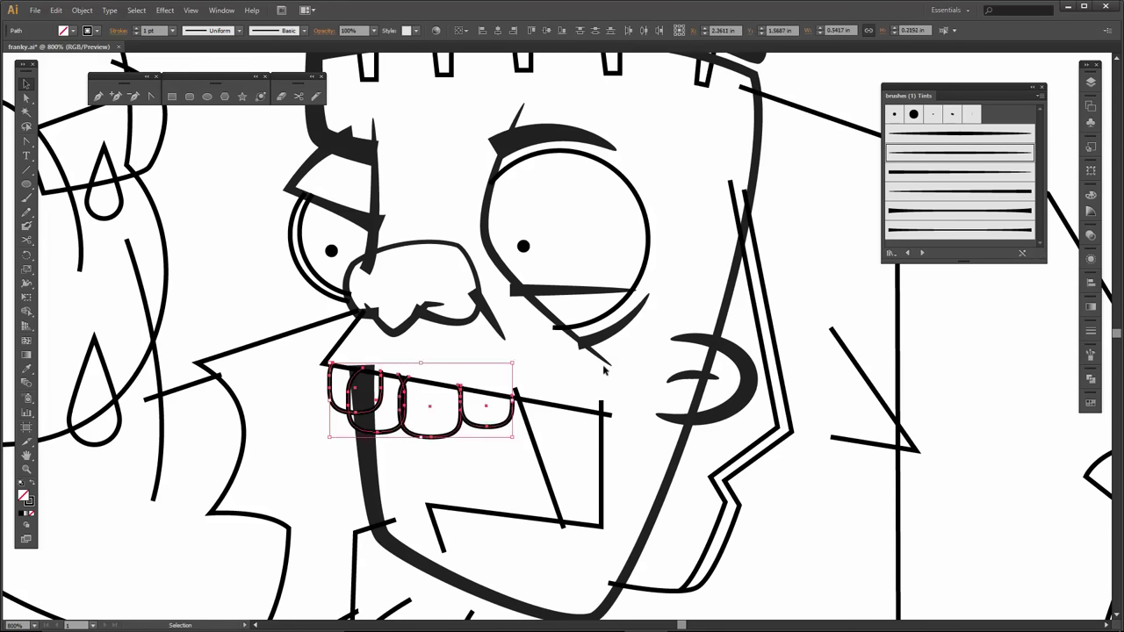
click(911, 231)
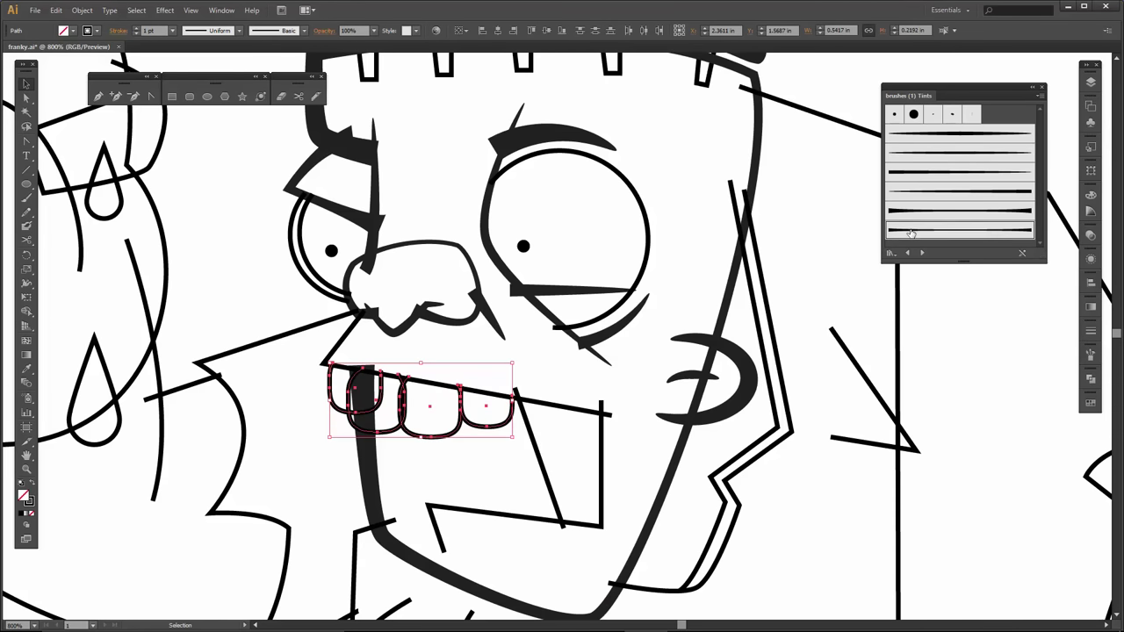
click(173, 32)
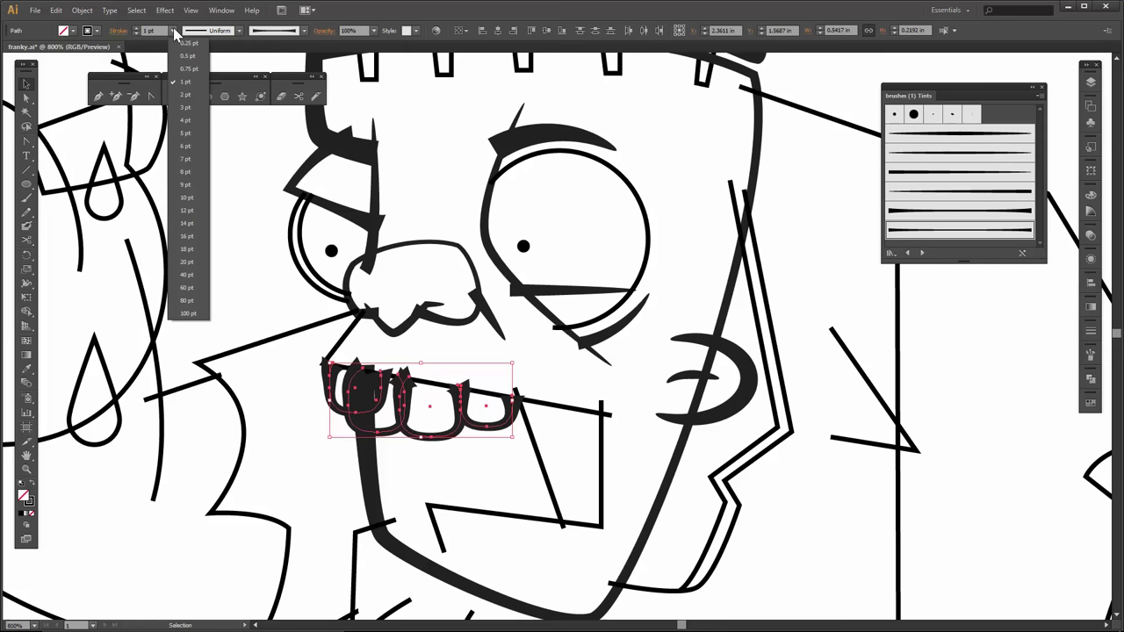
click(188, 65)
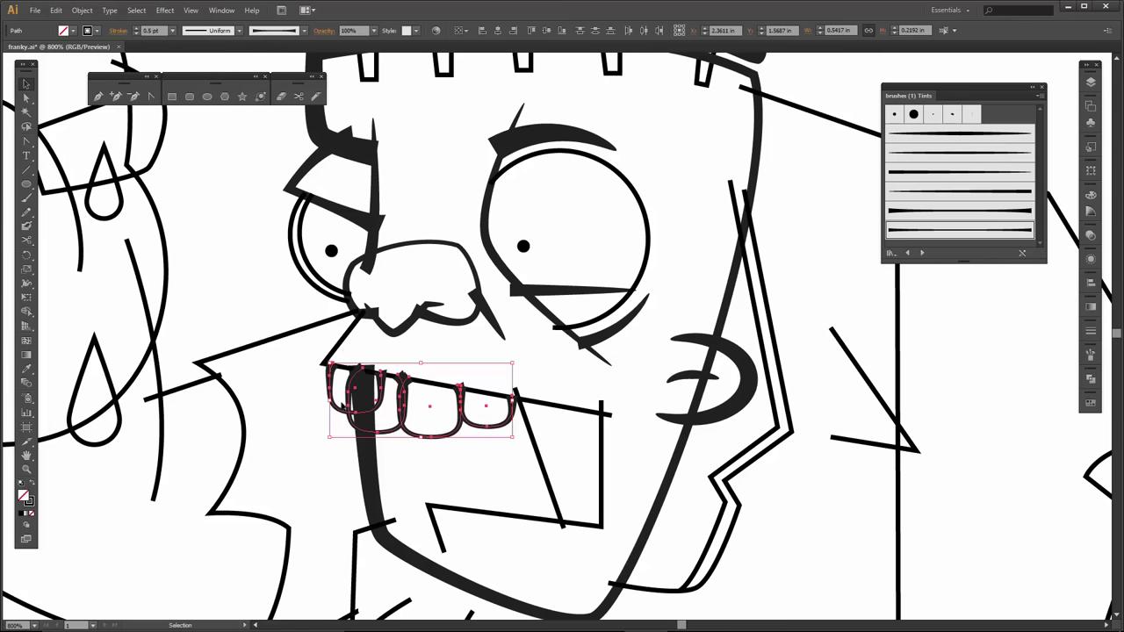
click(324, 462)
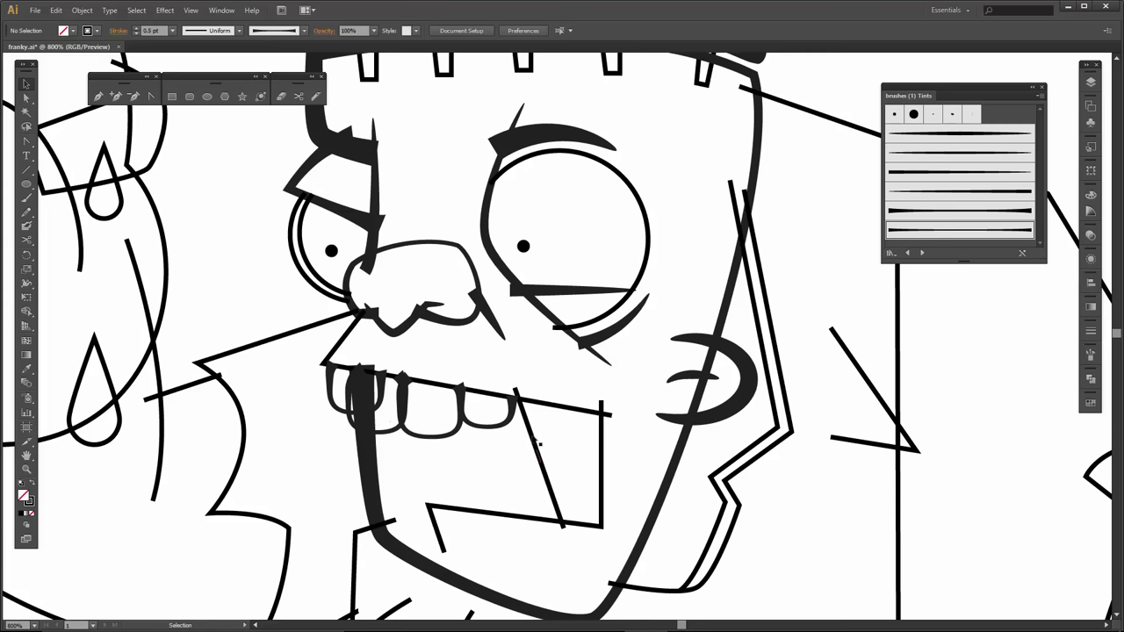
- Give the upper lip line a tapered brush stroke at 0.5 pt
click(589, 411)
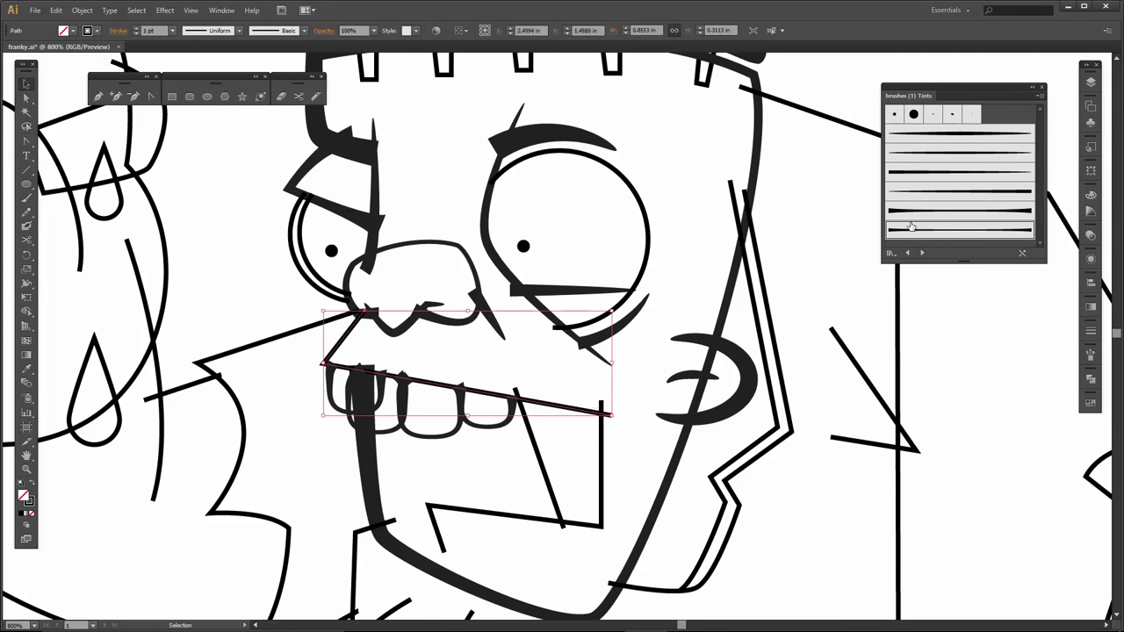
click(919, 195)
click(915, 172)
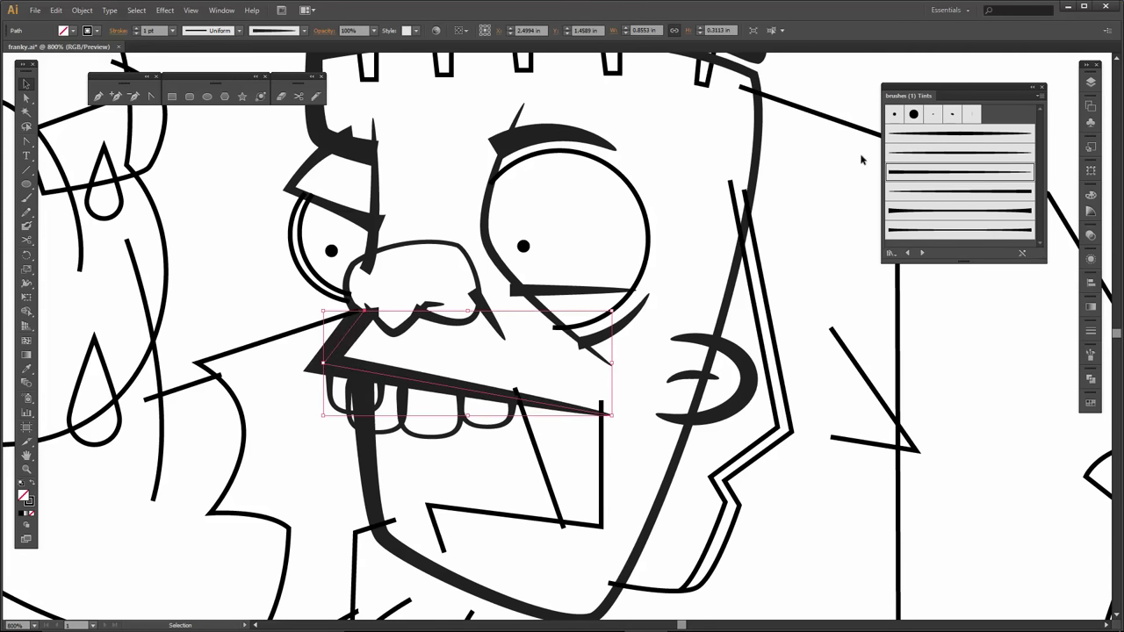
click(172, 30)
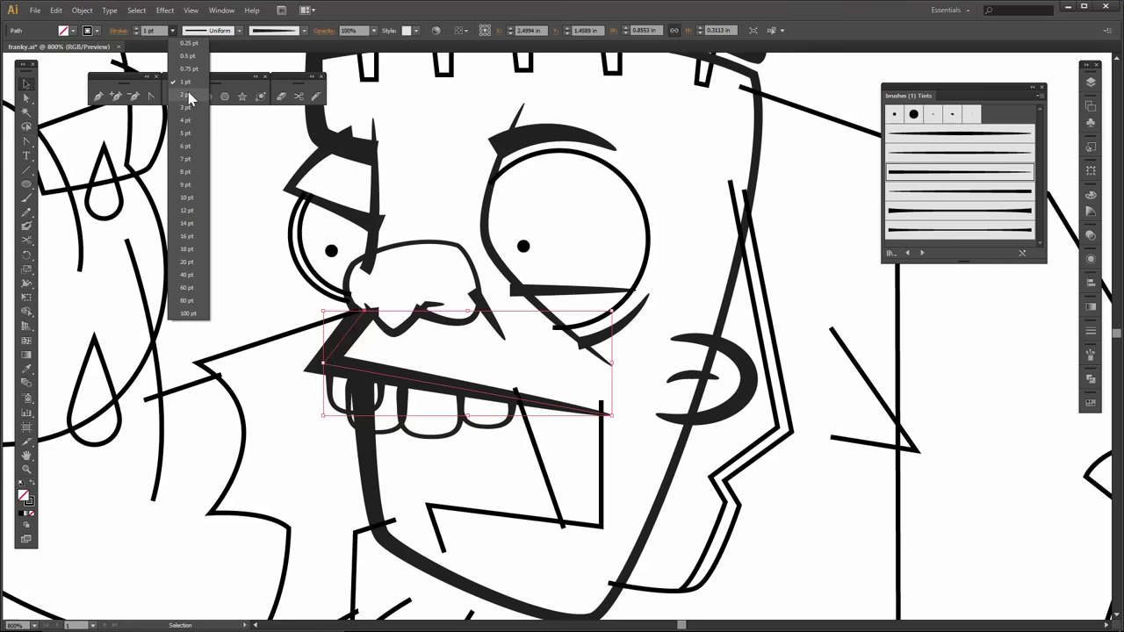
click(186, 58)
click(497, 373)
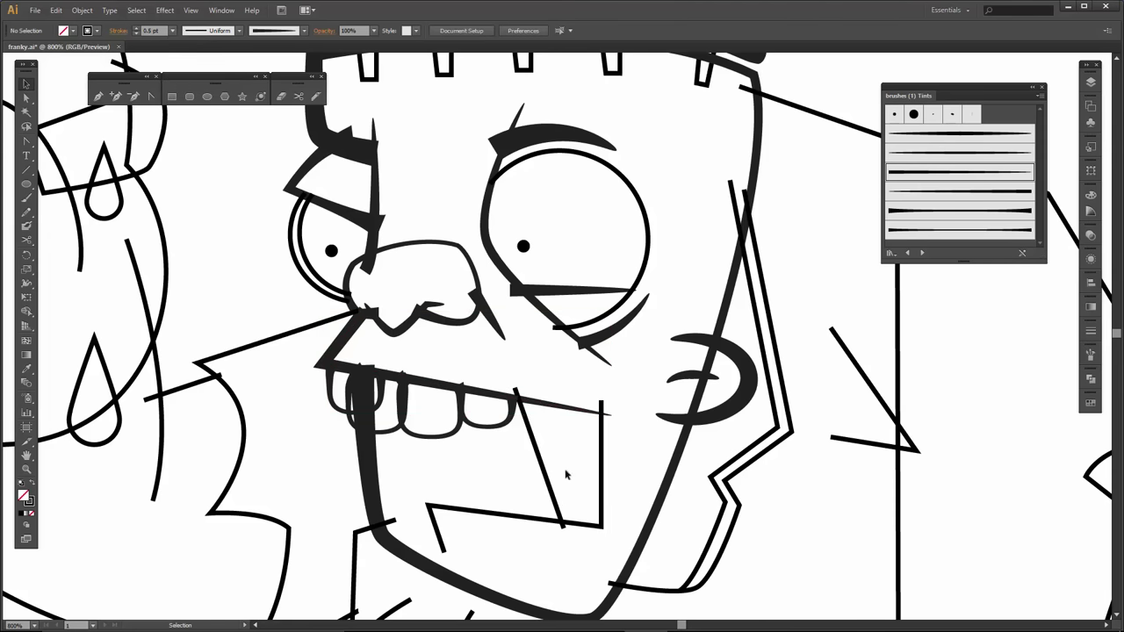
- Apply a tapered brush at 0.5 pt to the lower mouth outline
click(601, 474)
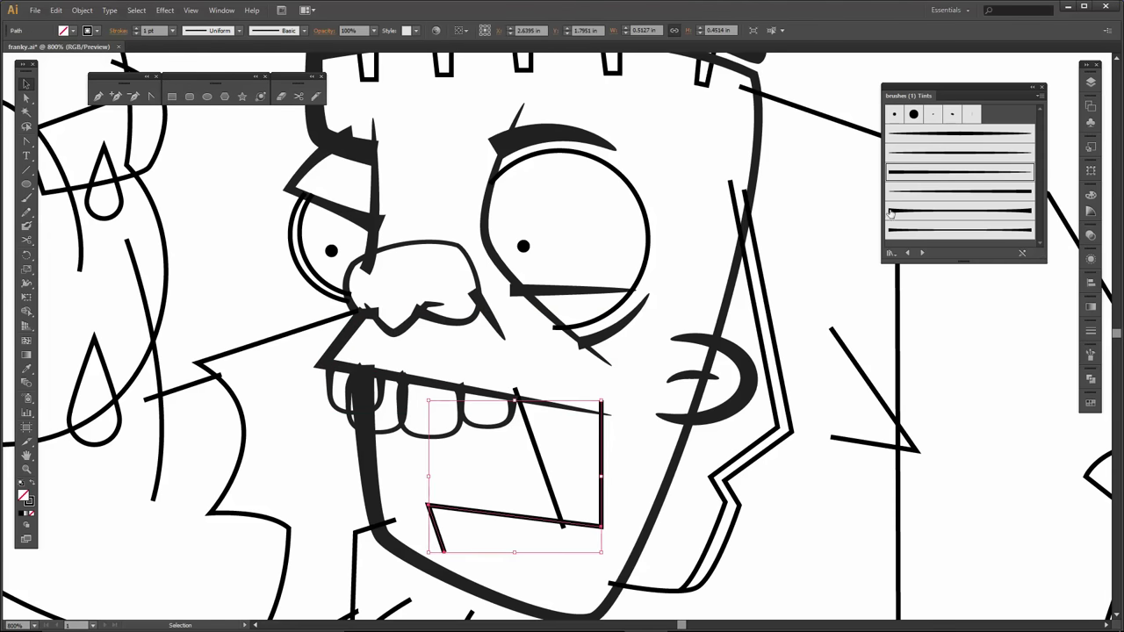
click(926, 174)
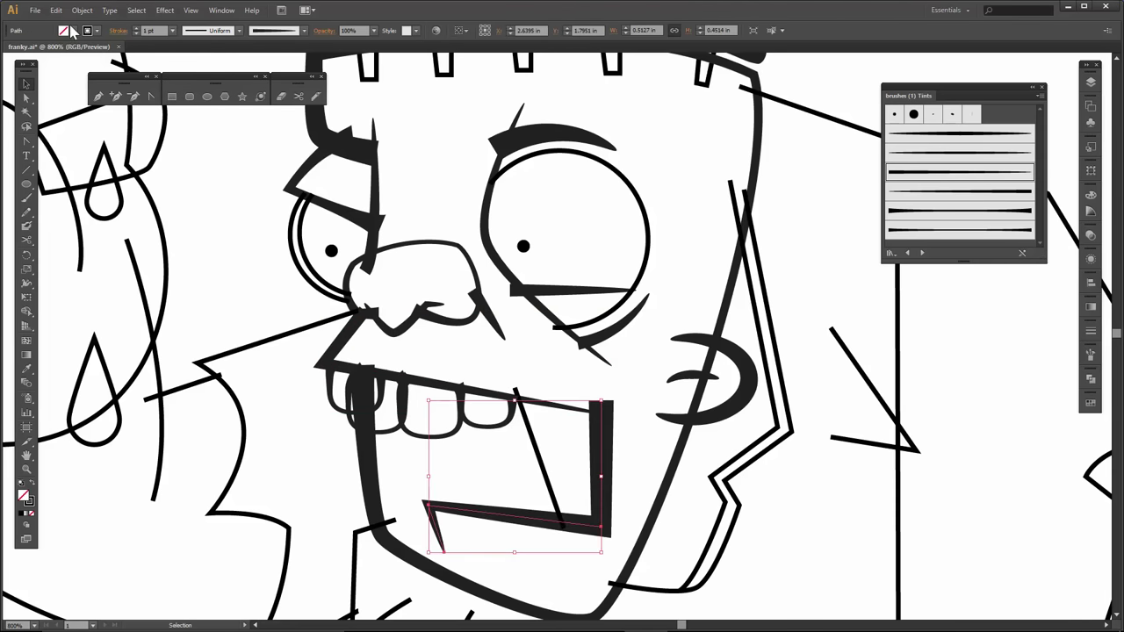
click(172, 30)
click(188, 62)
click(619, 451)
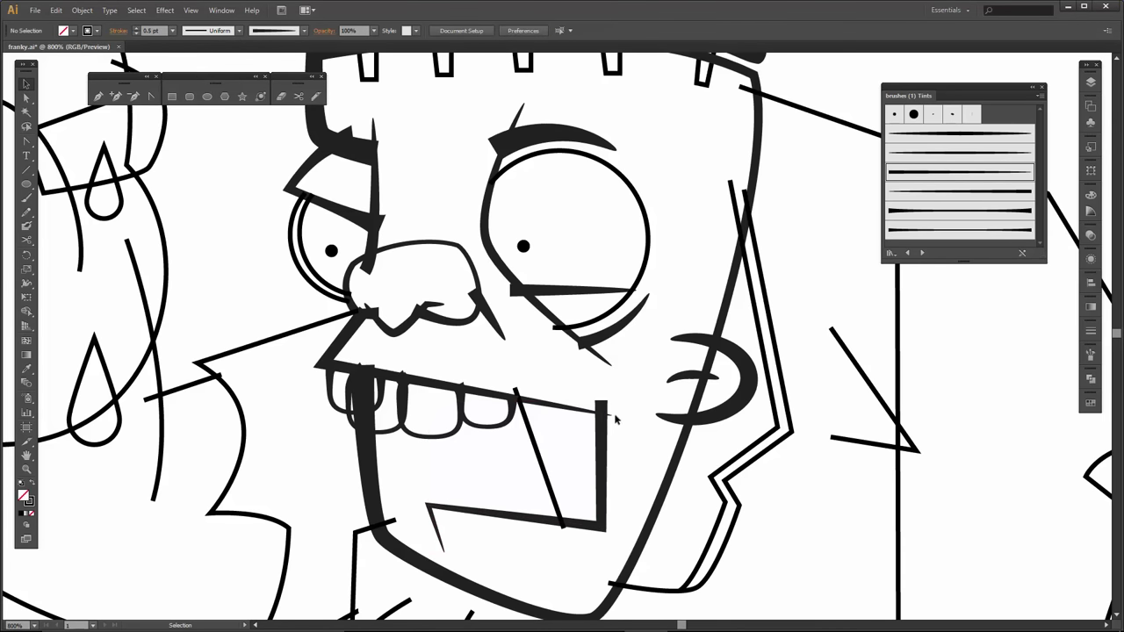
- Nudge the mouth line's end point and the jaw corner point slightly right and down
key(a)
drag(613, 418, 622, 428)
click(621, 428)
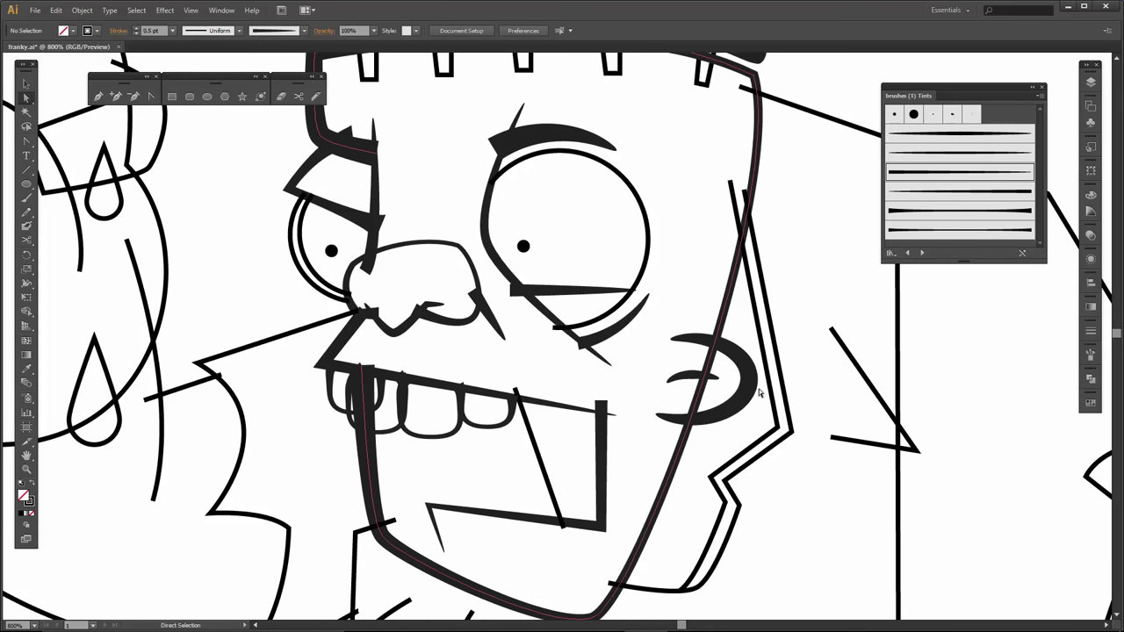
click(779, 429)
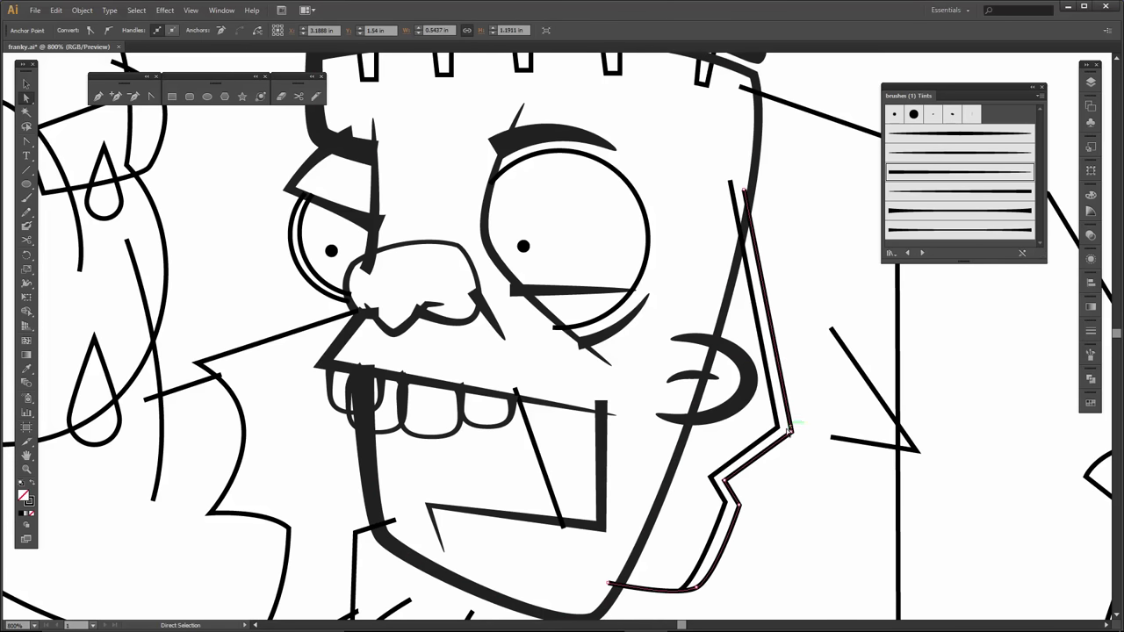
drag(778, 430, 789, 432)
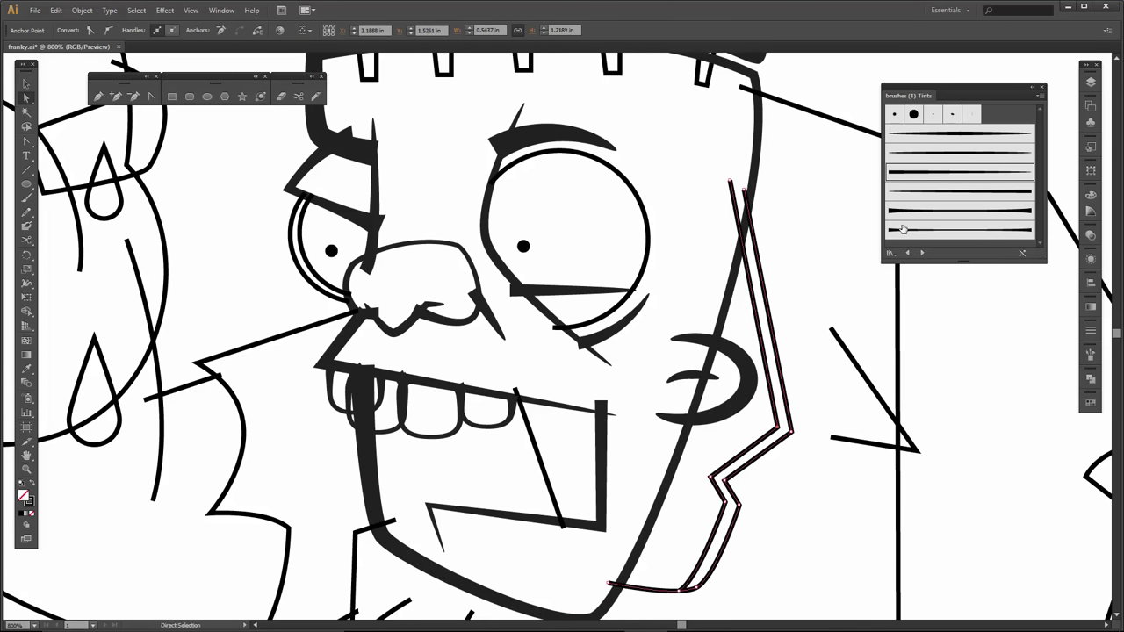
- Thin the doubled jaw outline strokes to 0.25 pt and 0.5 pt
click(932, 230)
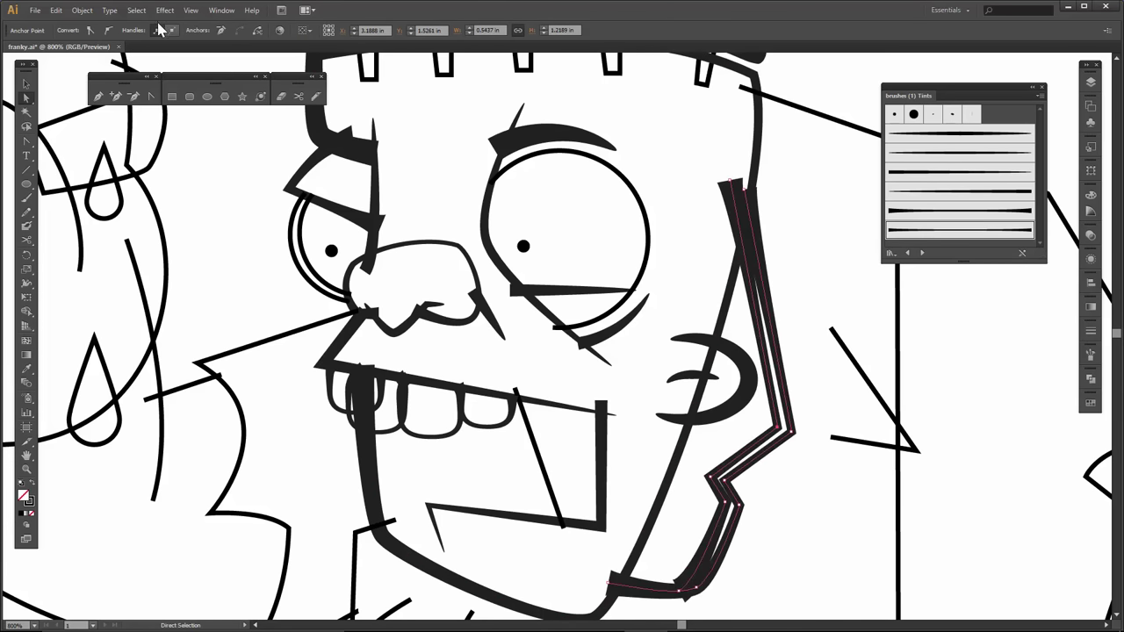
click(26, 83)
click(798, 298)
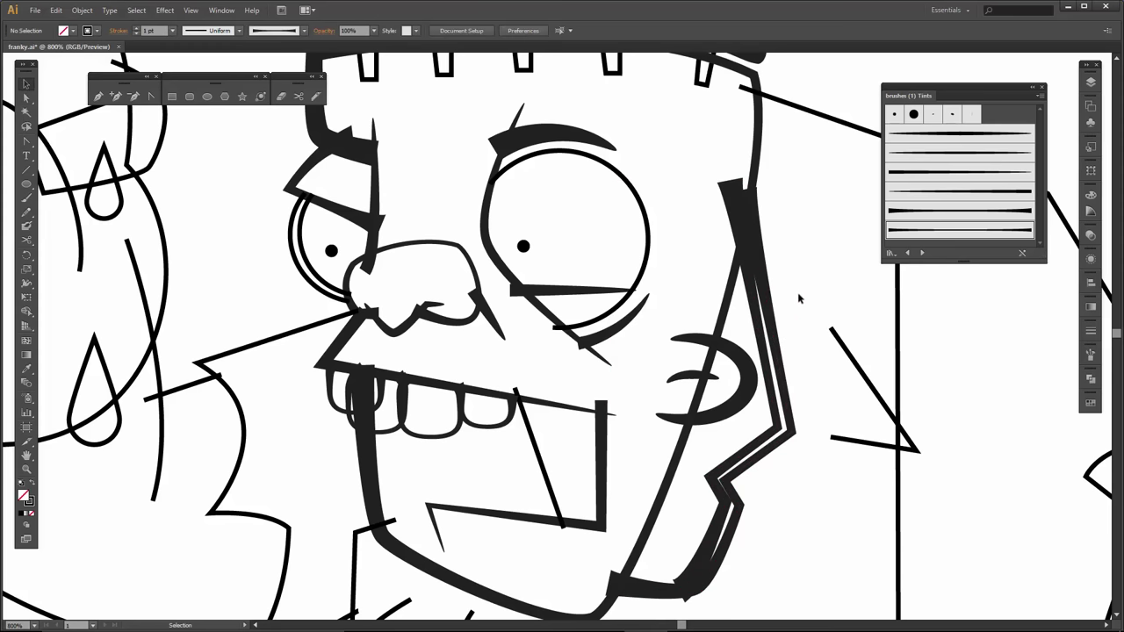
click(745, 314)
click(172, 30)
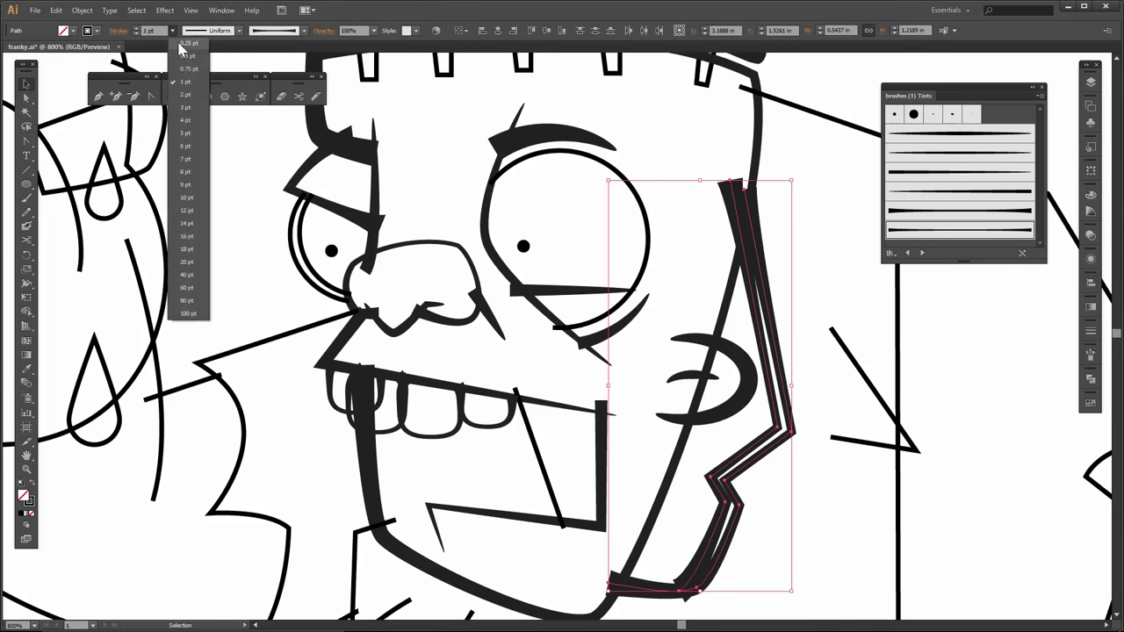
click(184, 43)
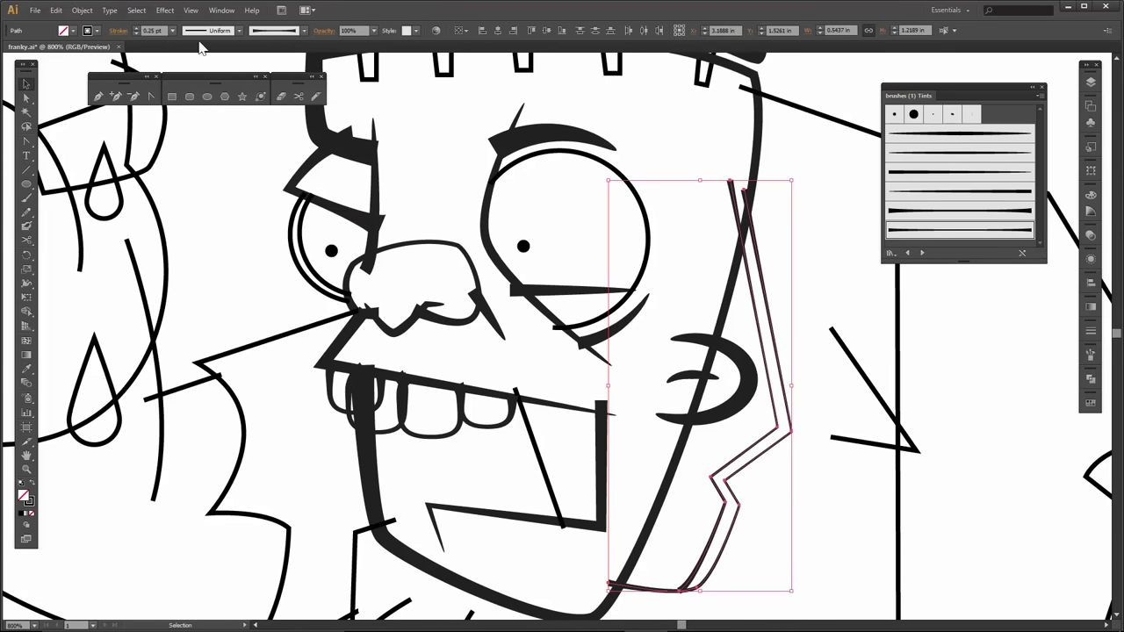
click(784, 329)
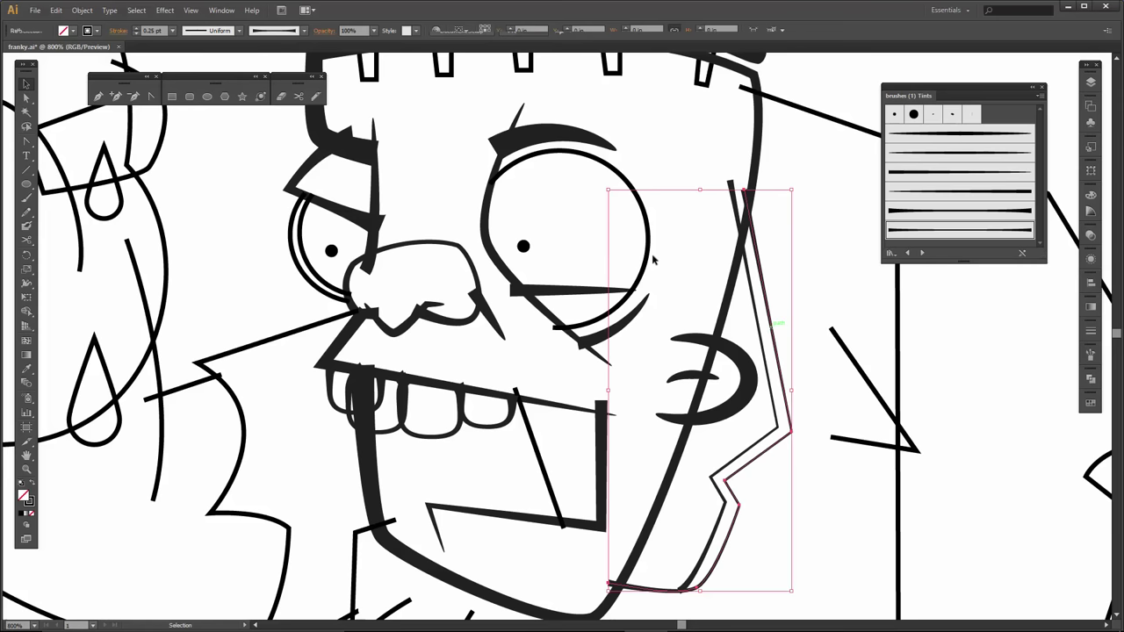
click(172, 30)
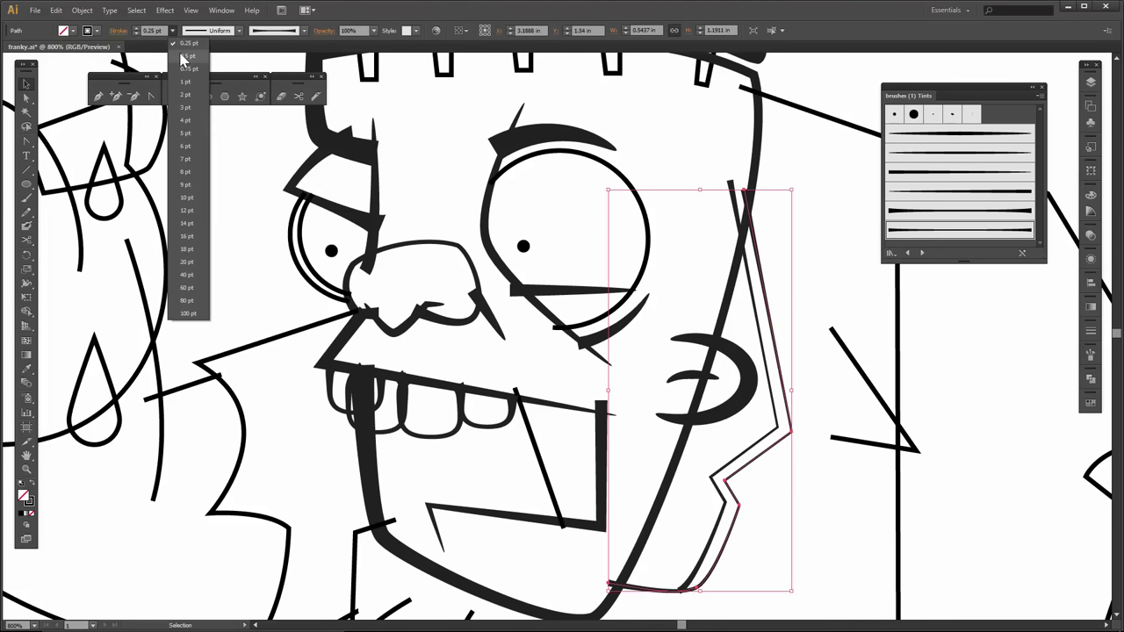
click(185, 56)
click(779, 546)
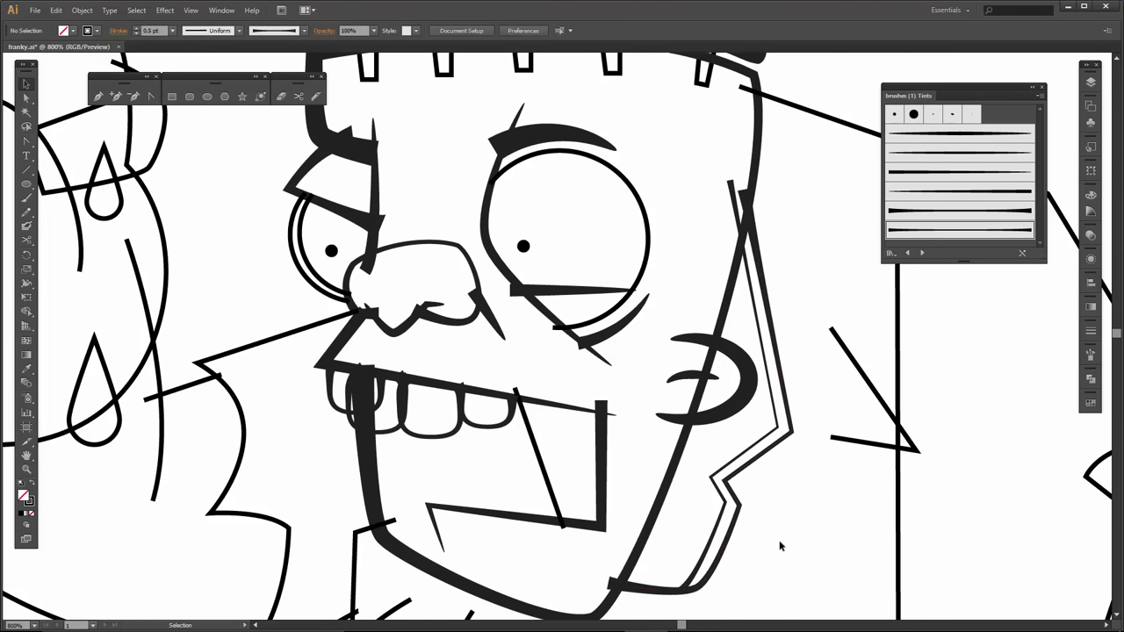
- Give the small angled mark right of the face a tapered brush stroke, keeping 1 pt weight
click(862, 443)
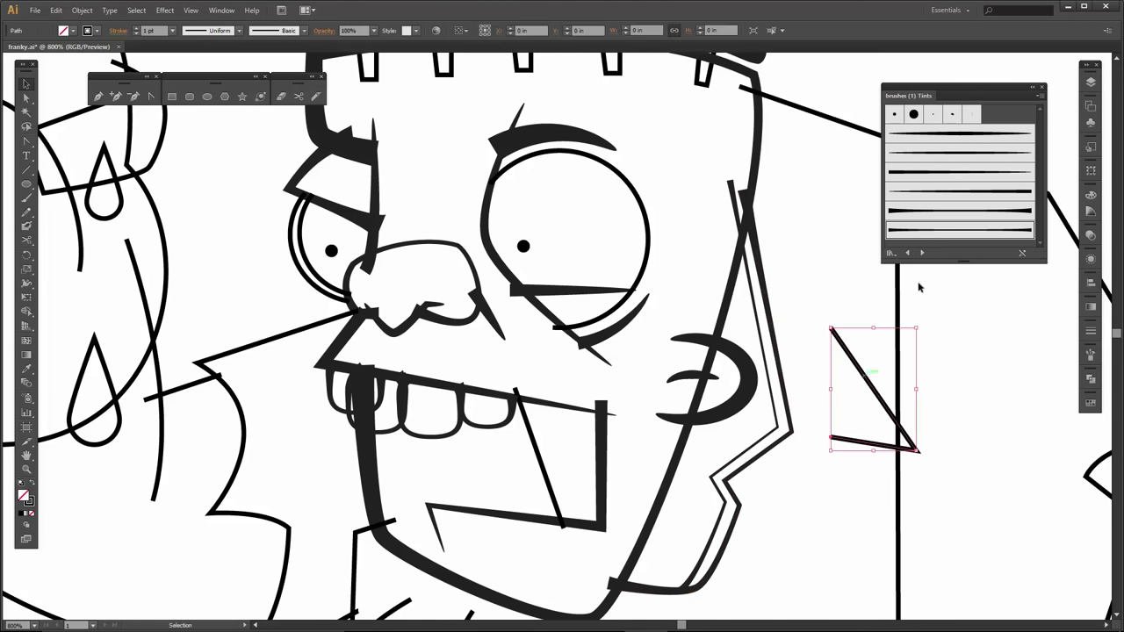
click(933, 153)
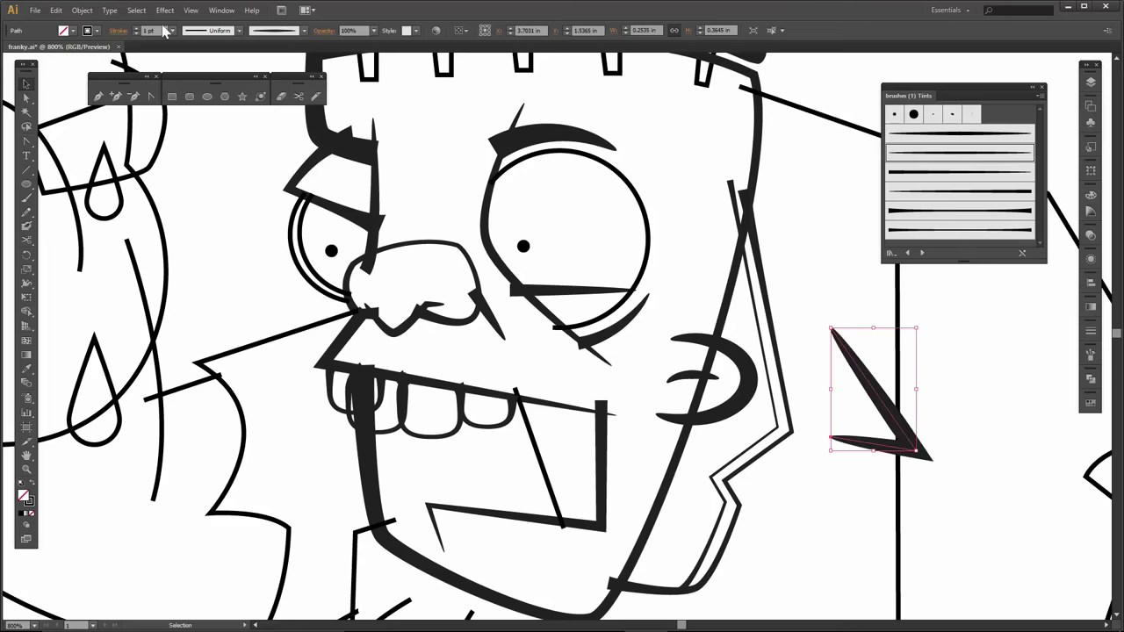
click(172, 31)
click(816, 318)
- Zoom out to the whole character, then zoom back in and inspect the cuff and eye paths
key(ctrl+minus)
key(ctrl+minus)
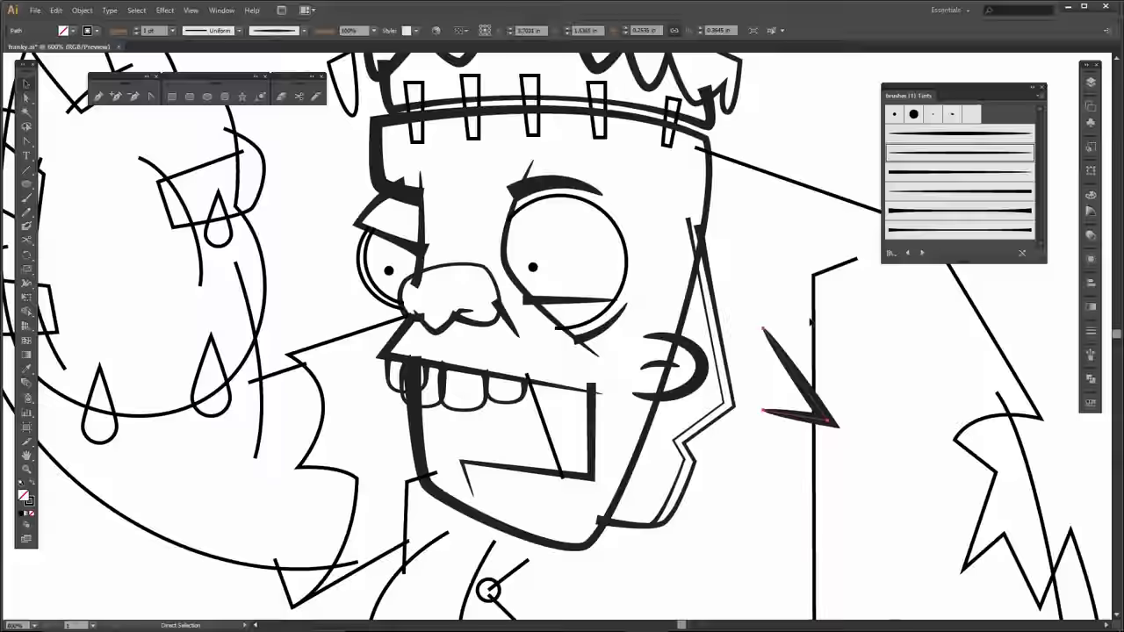
key(ctrl+minus)
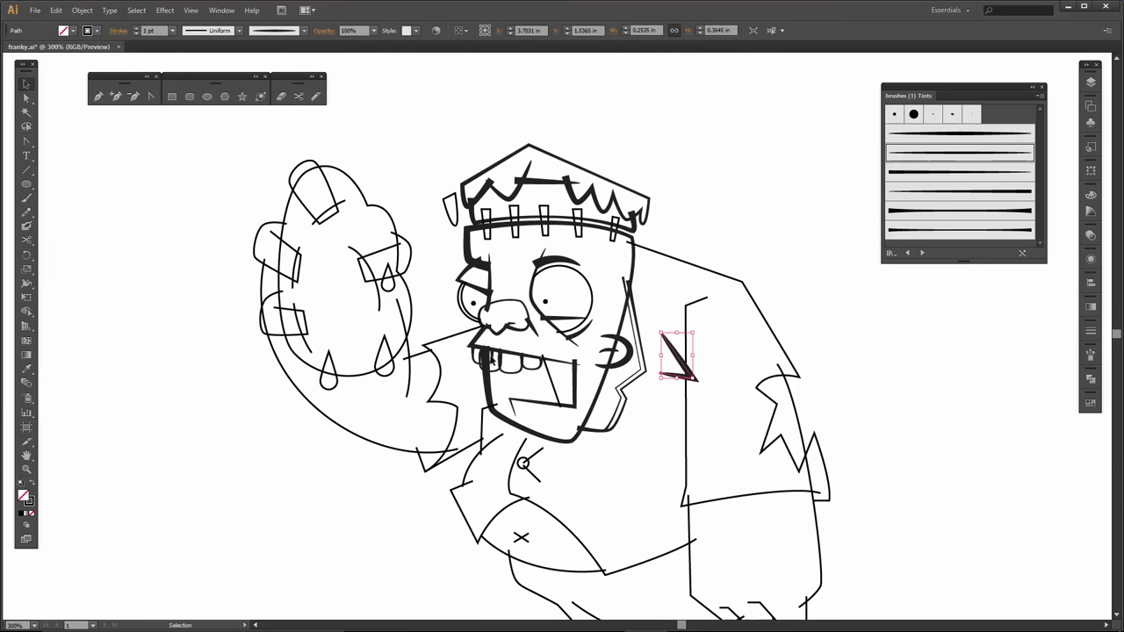
click(409, 467)
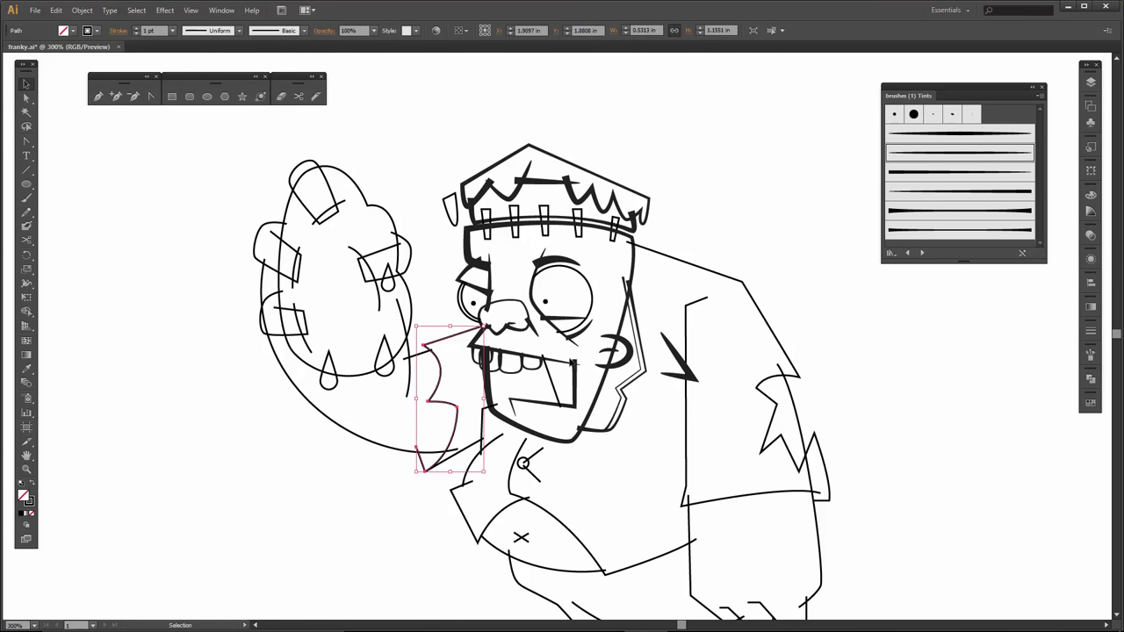
key(ctrl+plus)
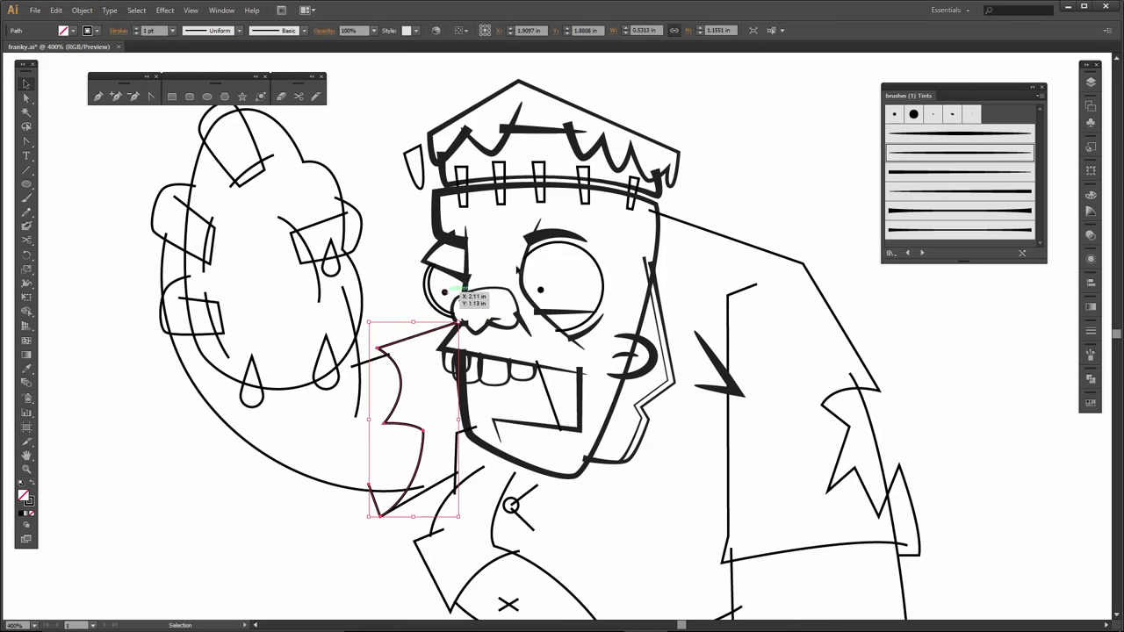
click(605, 271)
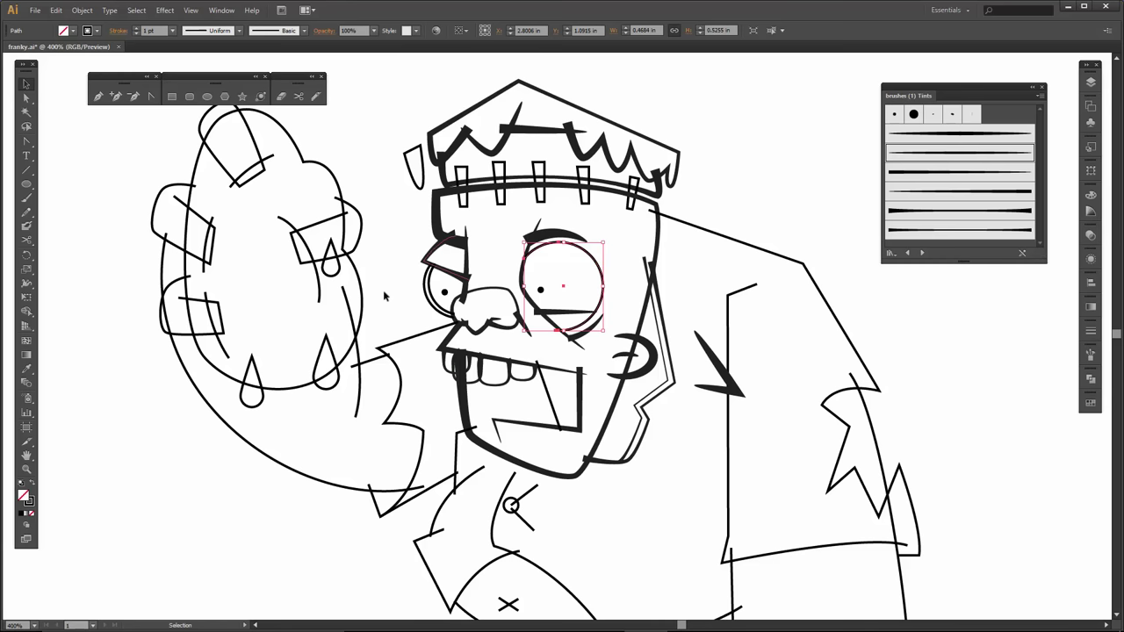
click(372, 289)
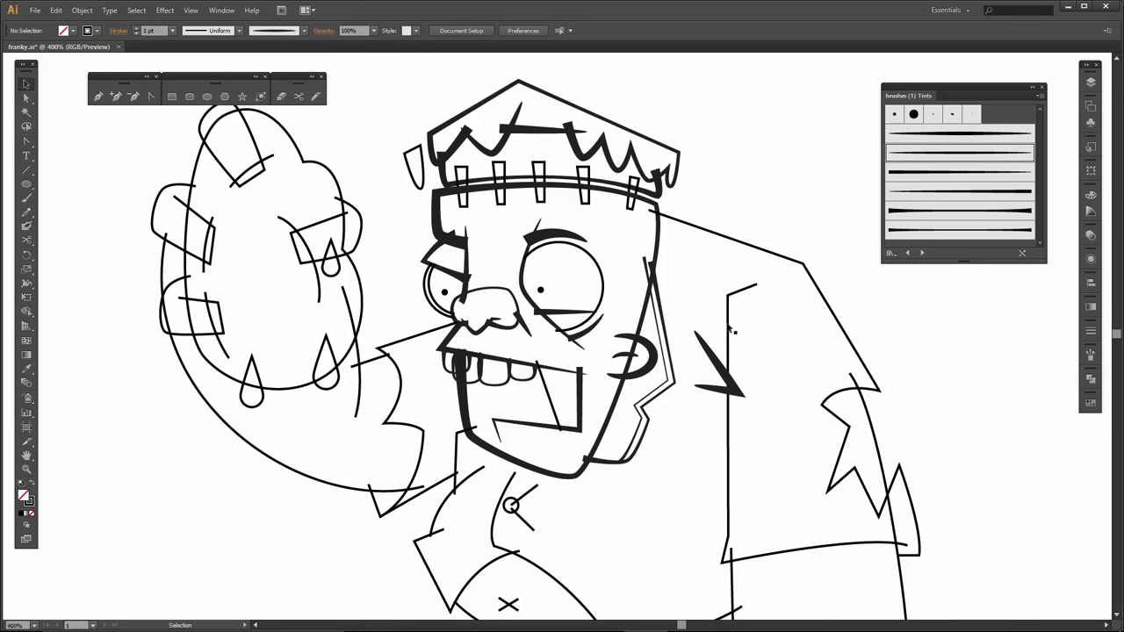
- Give the right shoulder edge and the upper sleeve outline heavier tapered brush strokes
click(728, 326)
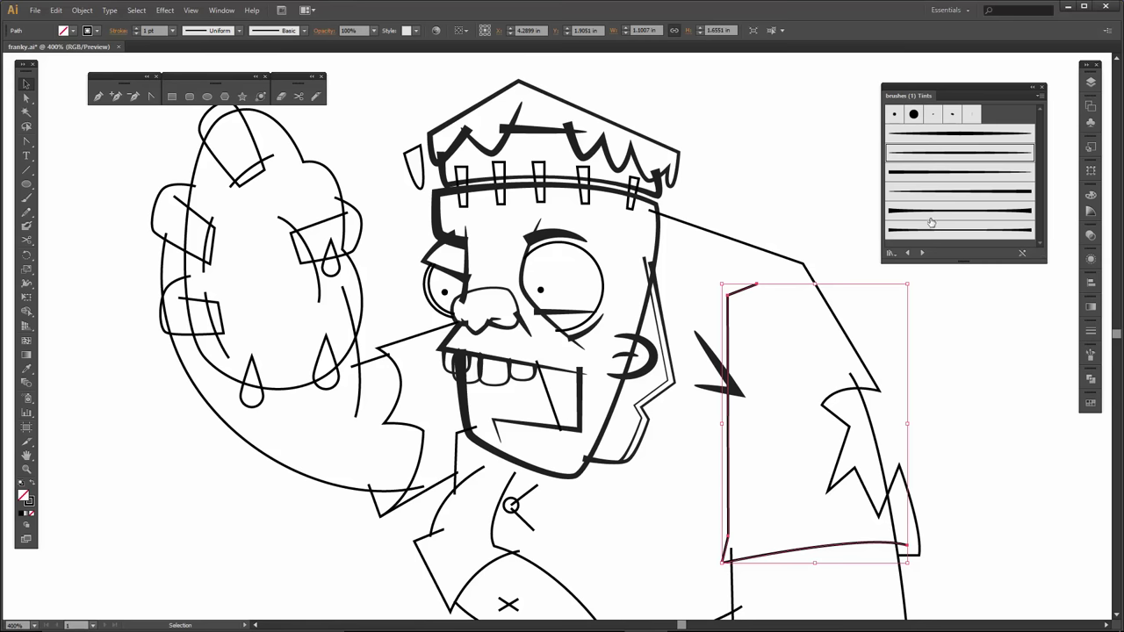
click(926, 162)
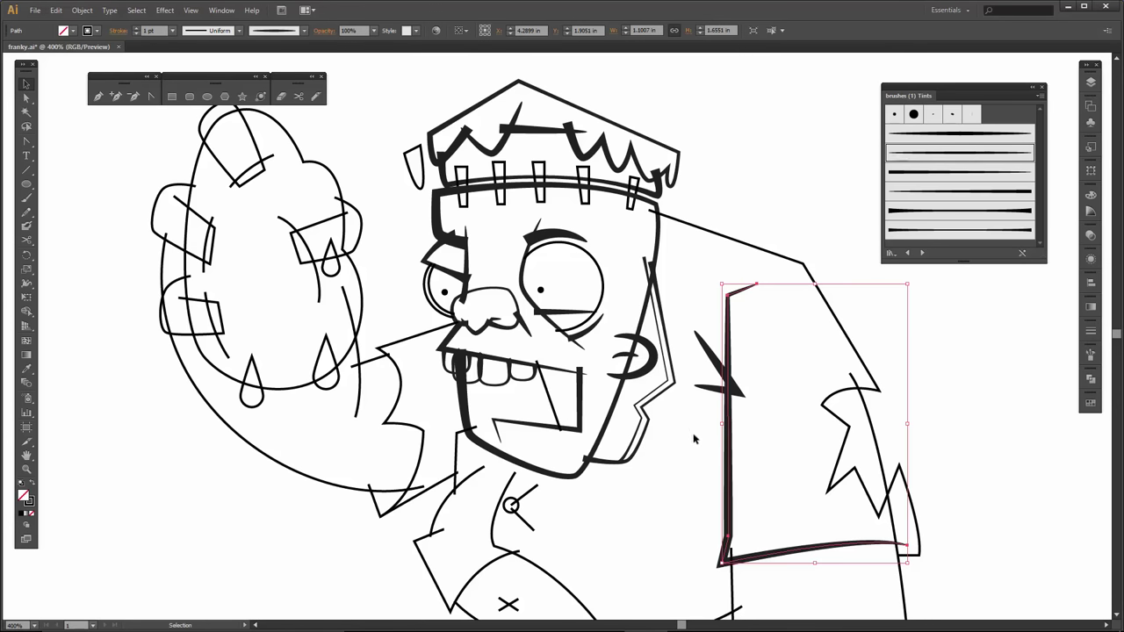
click(854, 347)
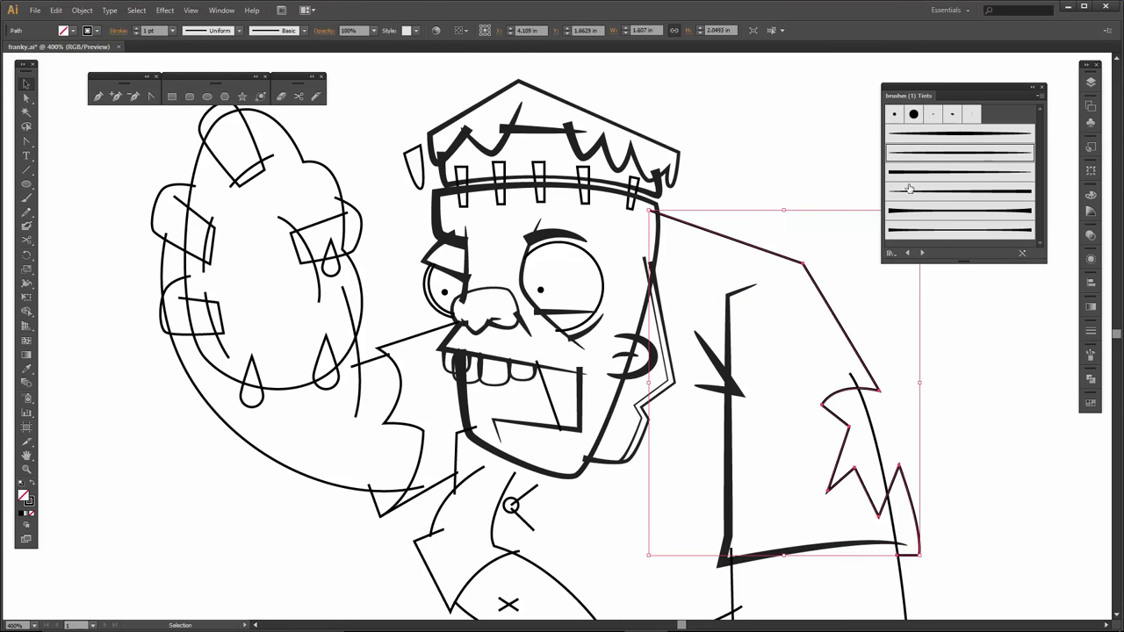
click(933, 232)
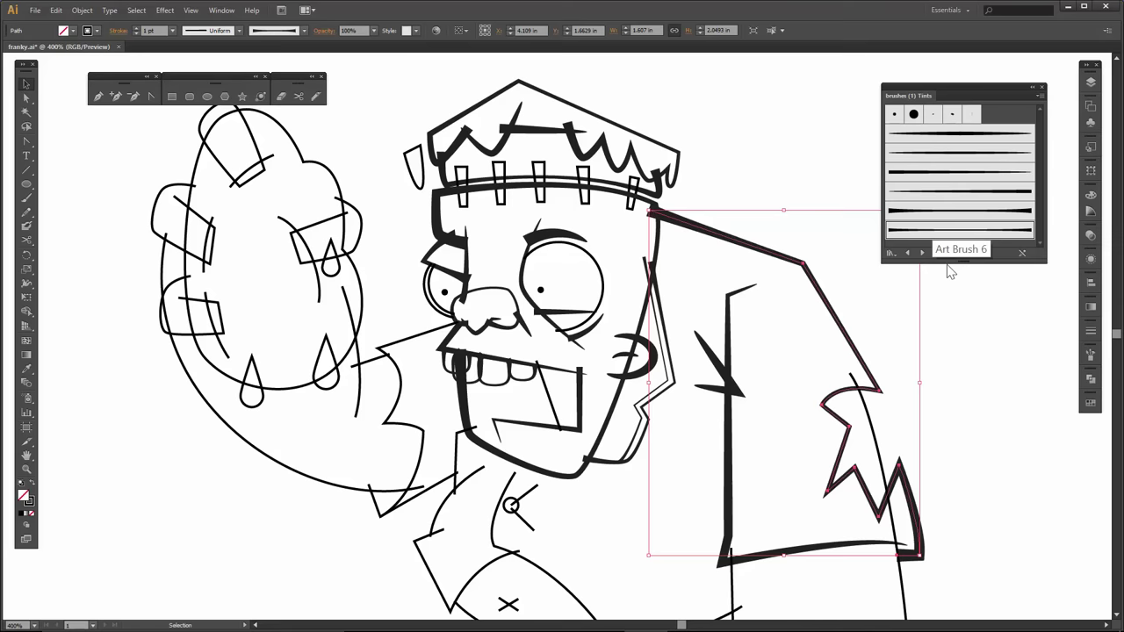
click(960, 407)
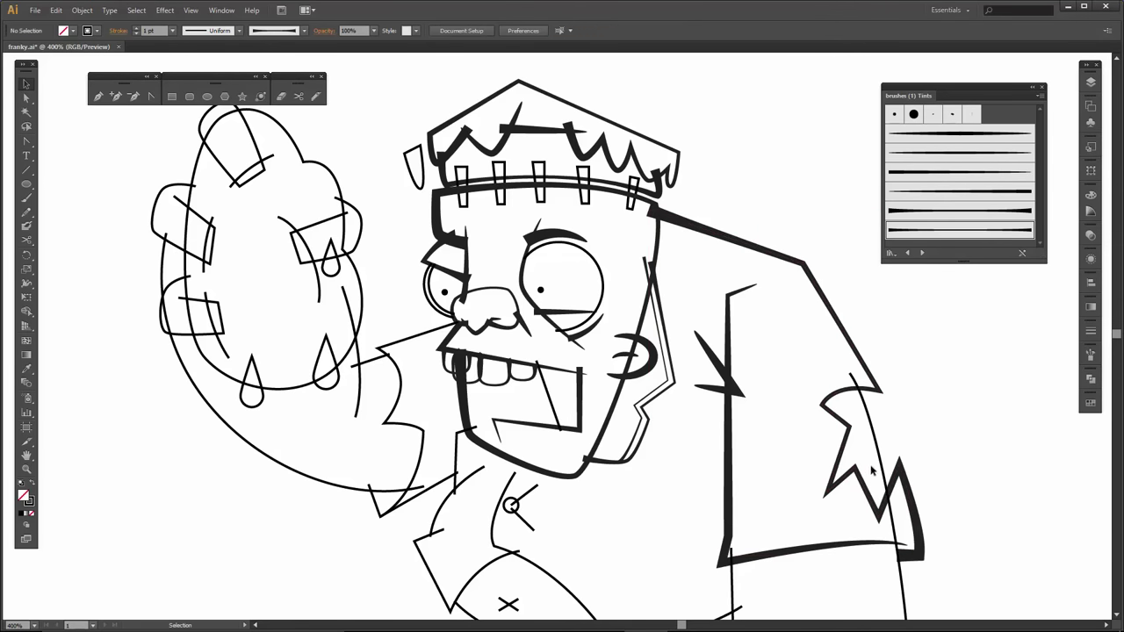
drag(884, 462, 833, 250)
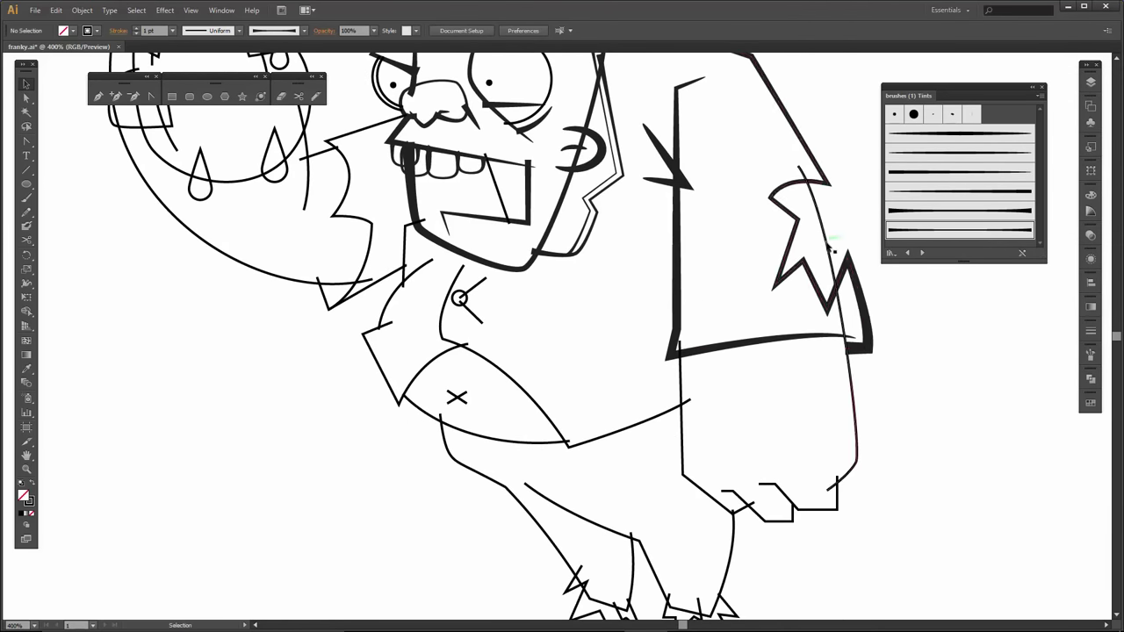
- Apply thick tapered brush strokes to the back outline and the leg-and-foot paths
click(832, 249)
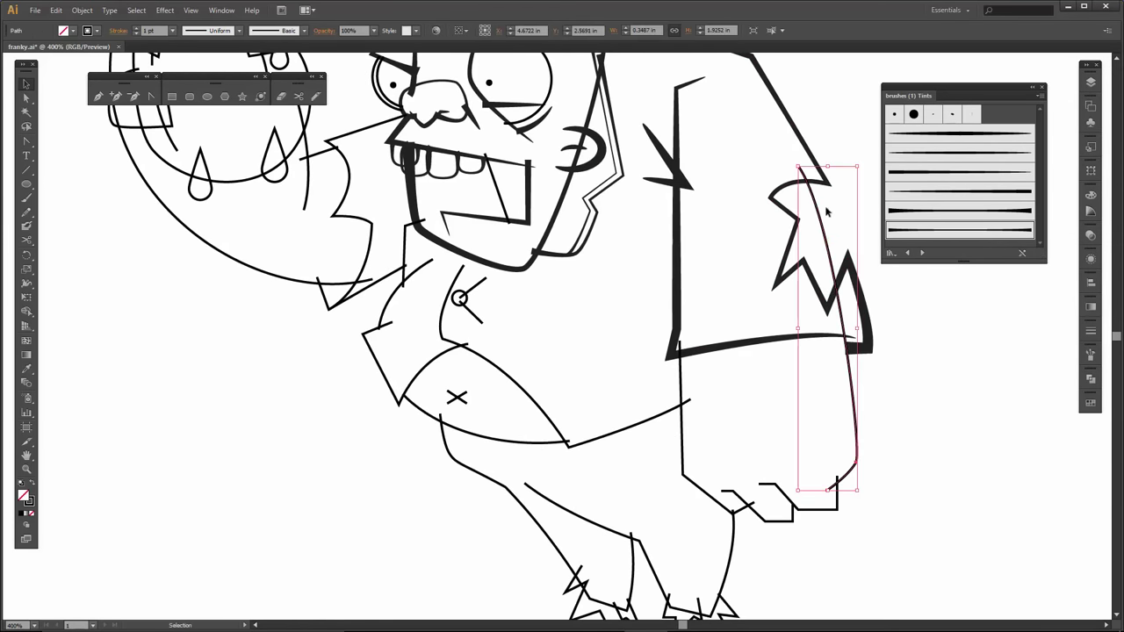
click(921, 180)
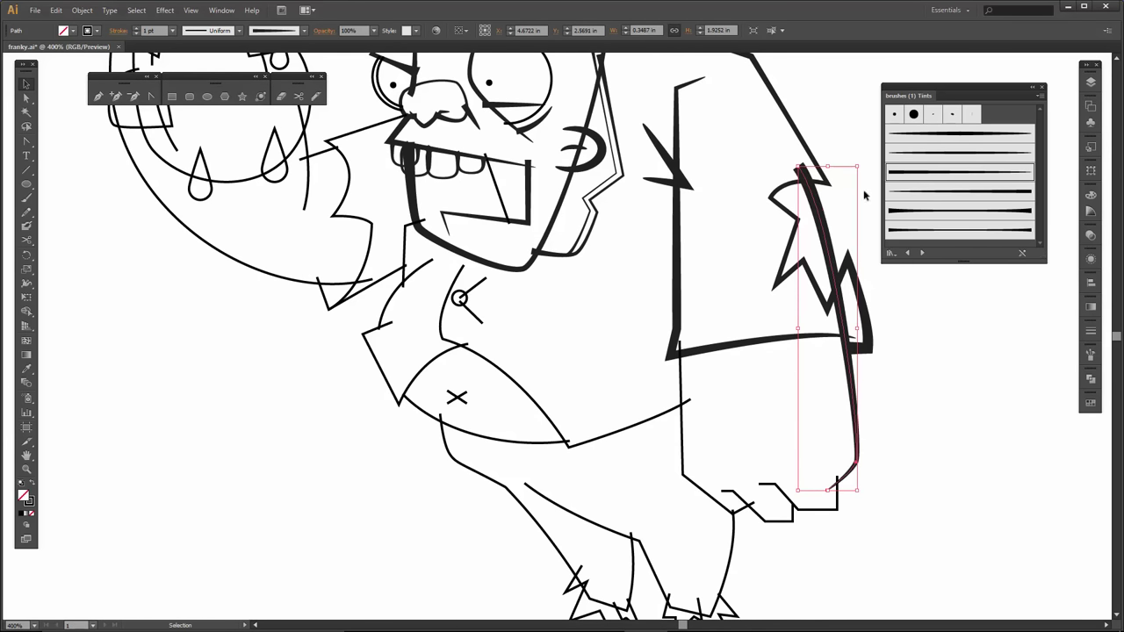
click(788, 504)
shift+click(735, 511)
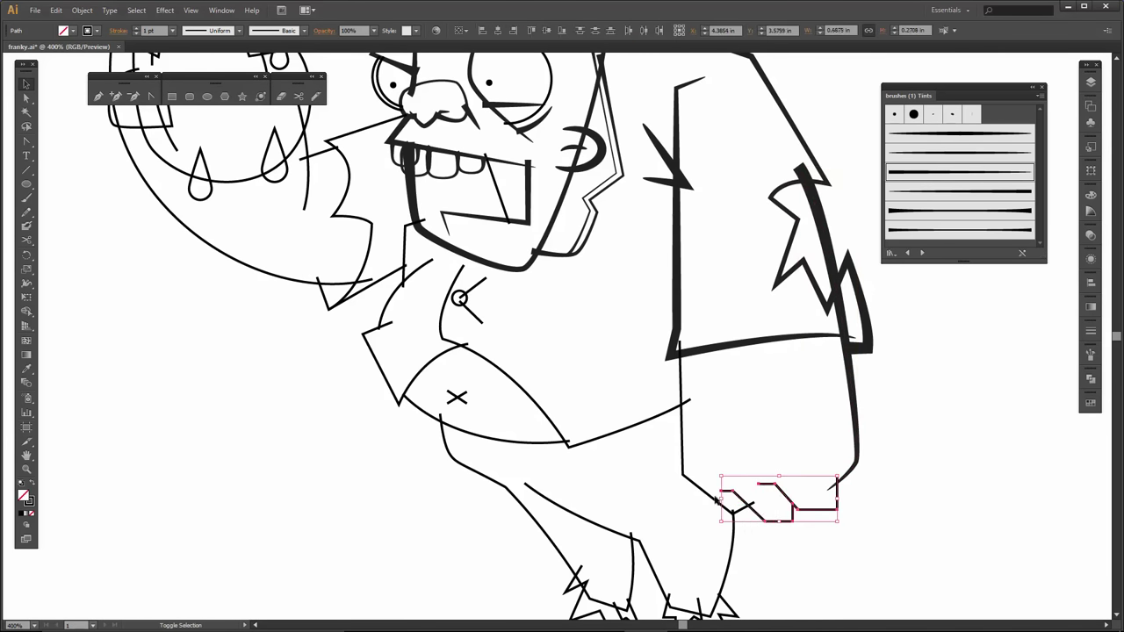
shift+click(707, 495)
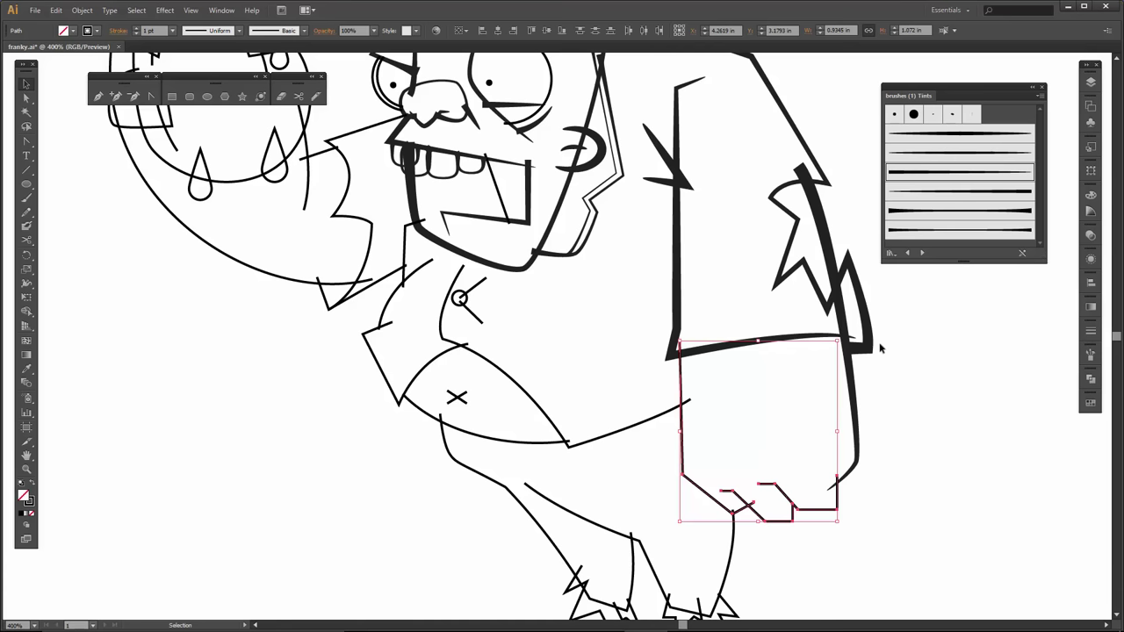
click(924, 190)
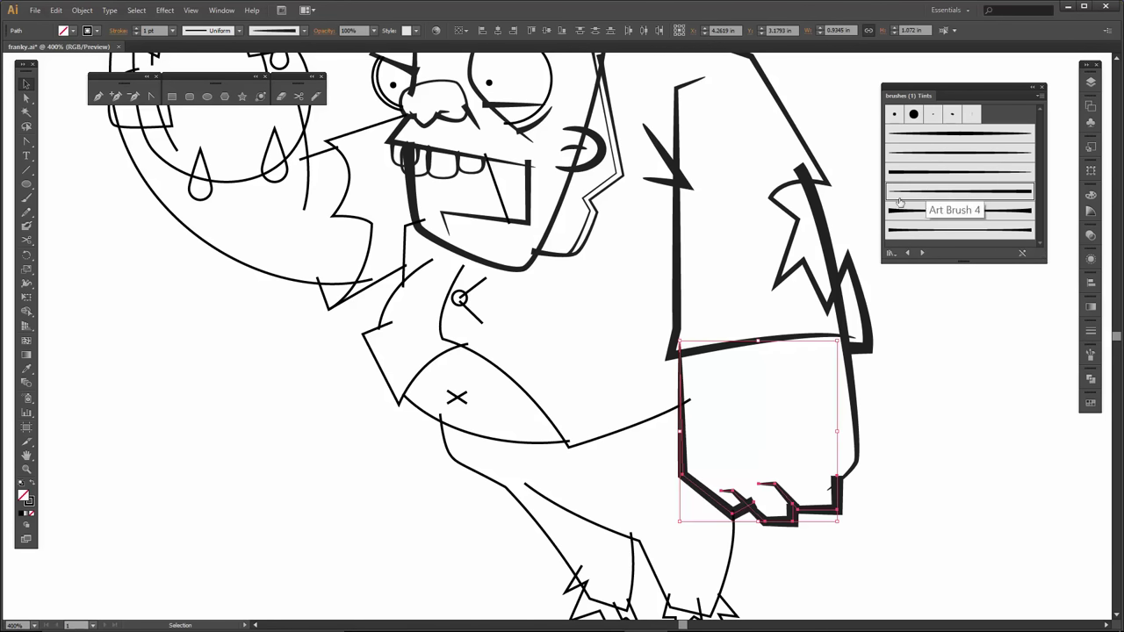
click(620, 408)
- Select anchors on the foot and coat edge, then nudge the top anchor up slightly
click(735, 359)
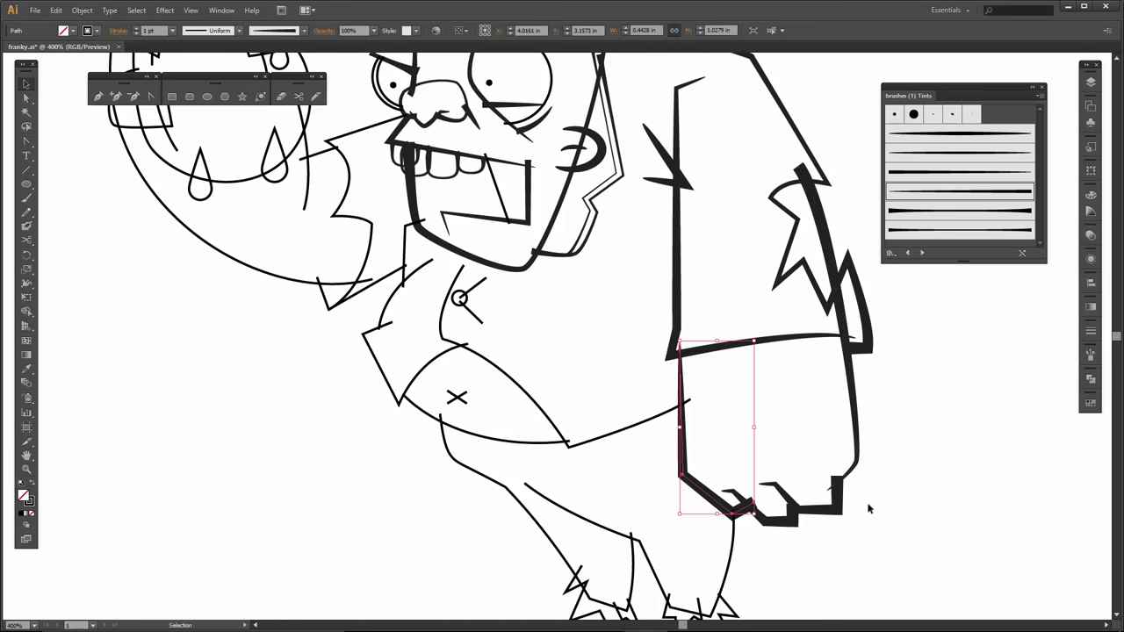
click(784, 524)
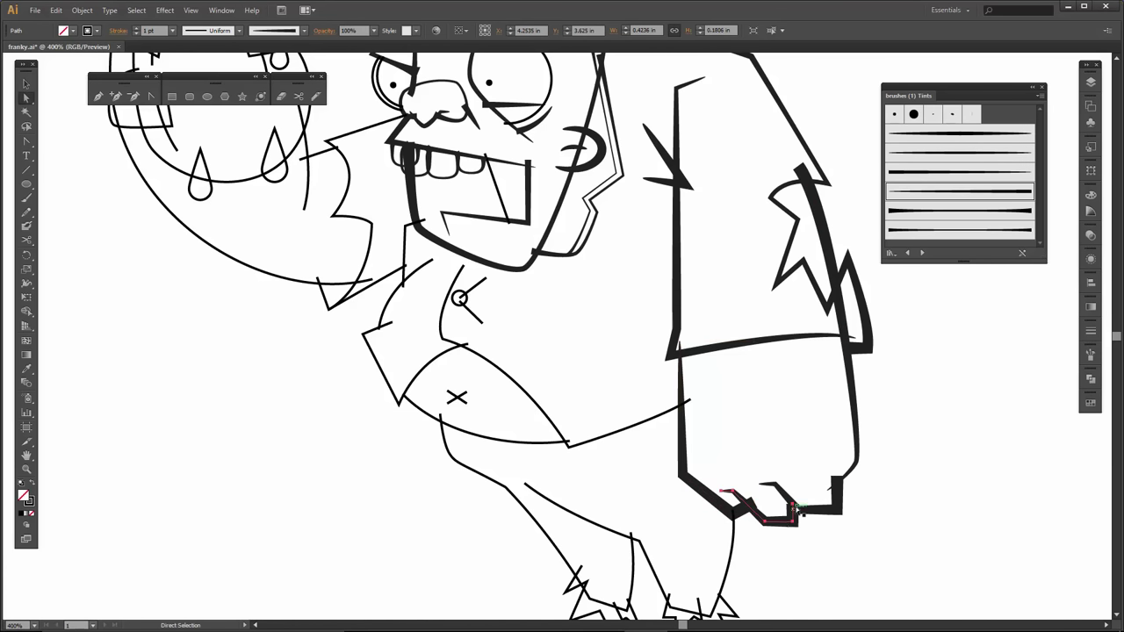
click(793, 503)
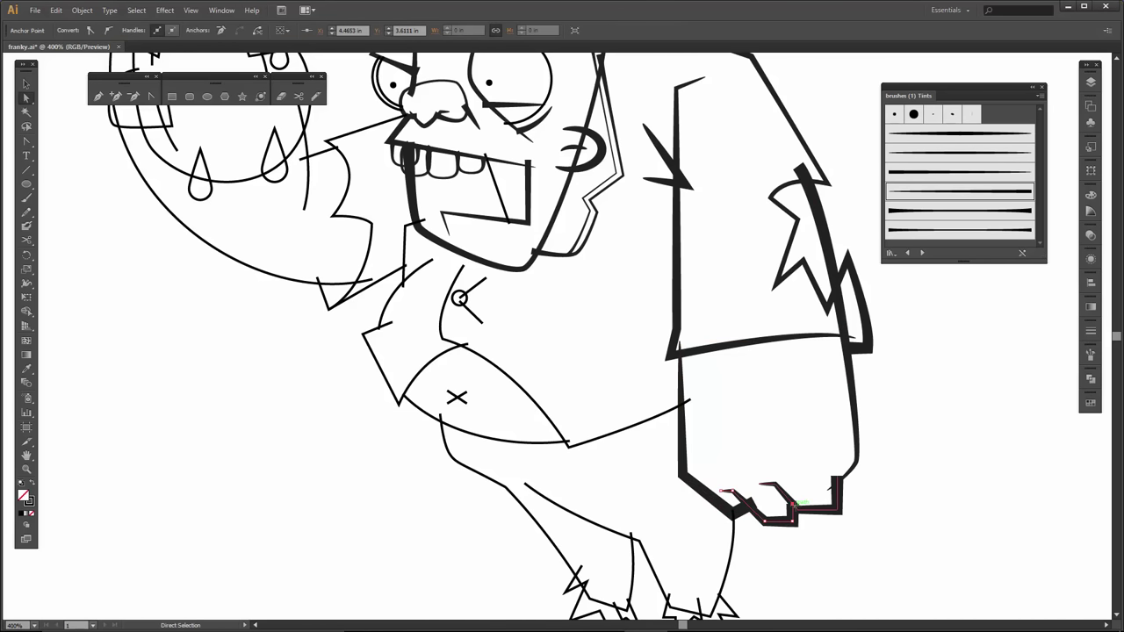
click(862, 503)
click(831, 490)
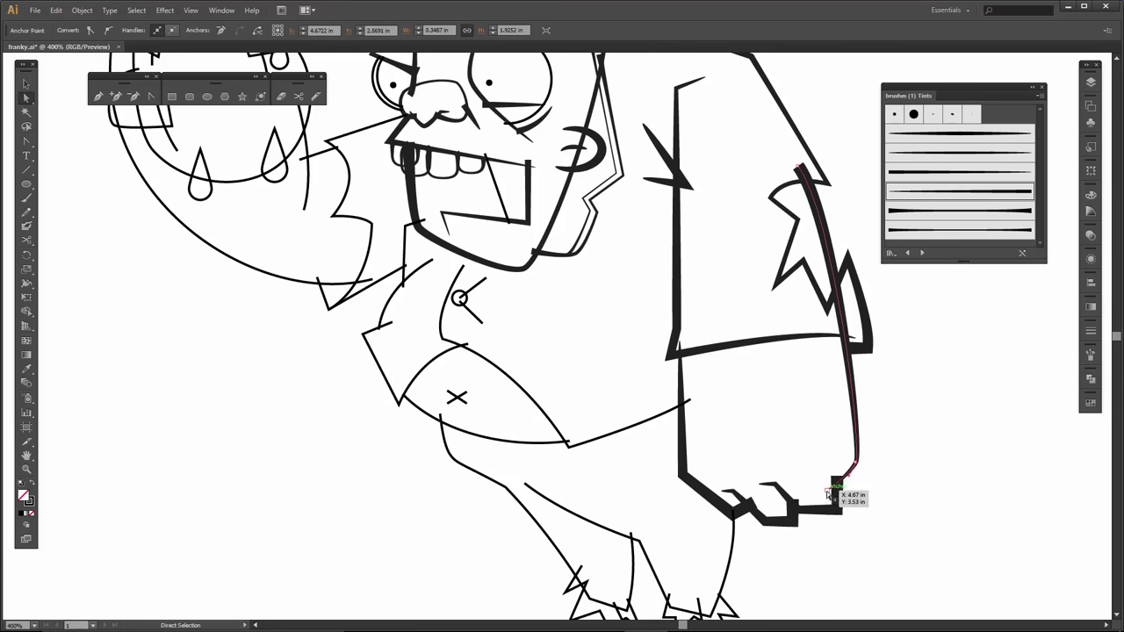
click(829, 492)
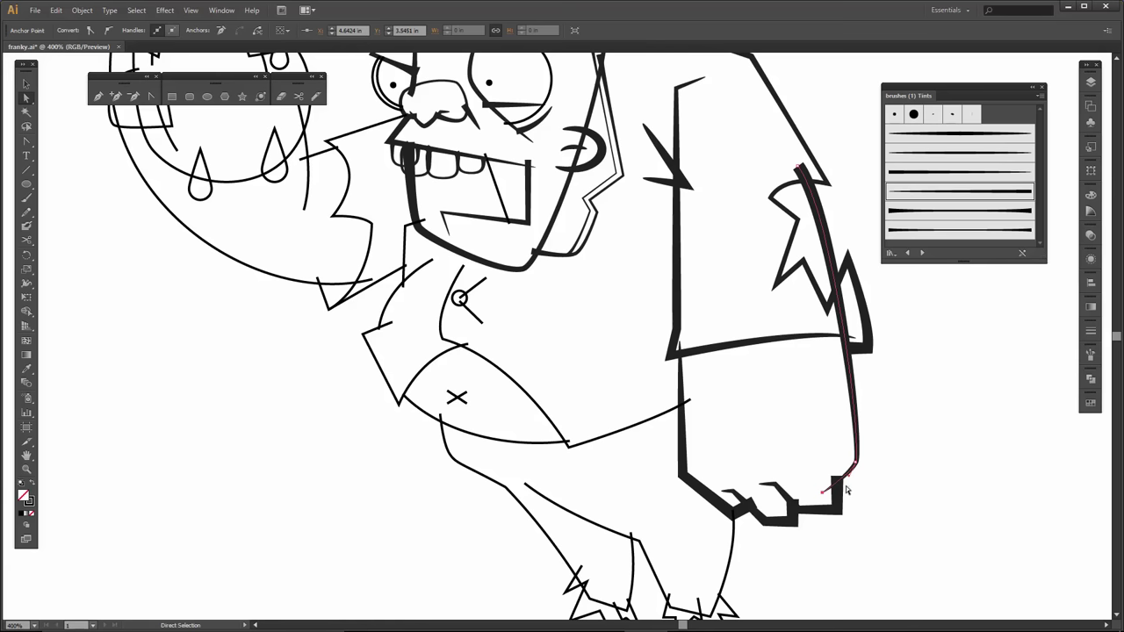
click(843, 504)
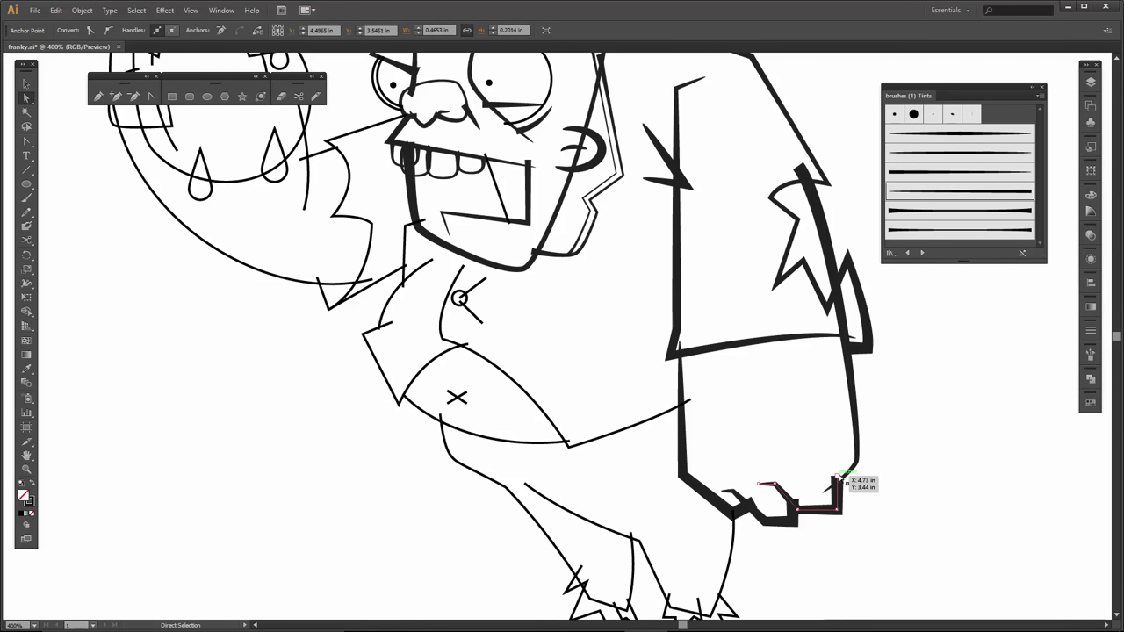
key(Up)
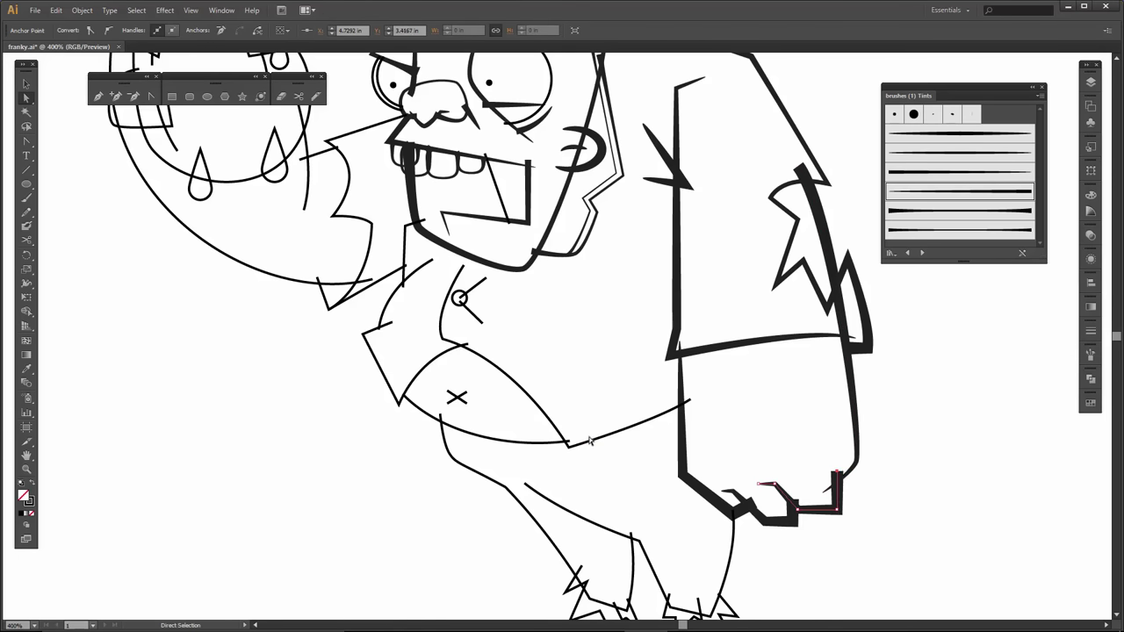
- Give the chest and arm line a thick tapered brush stroke
key(v)
click(600, 435)
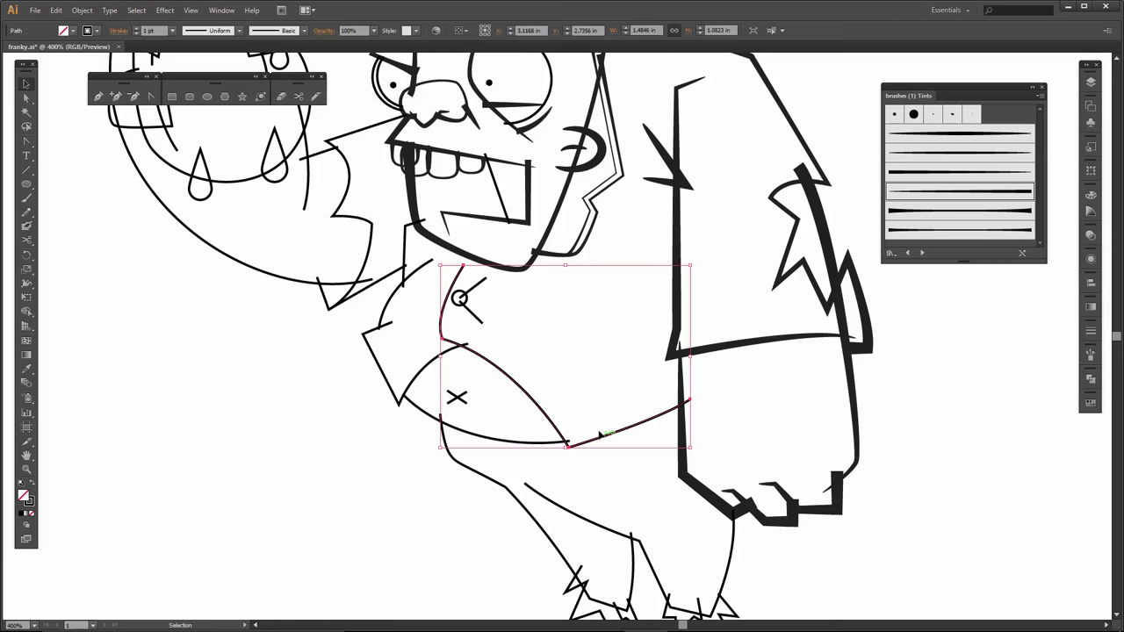
click(931, 174)
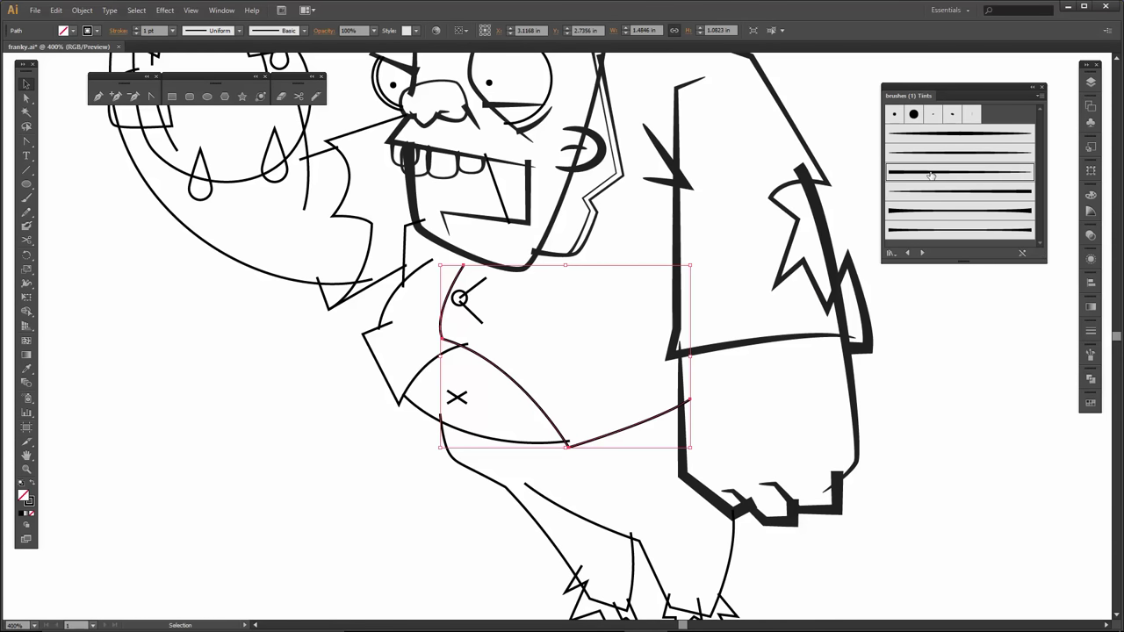
click(924, 191)
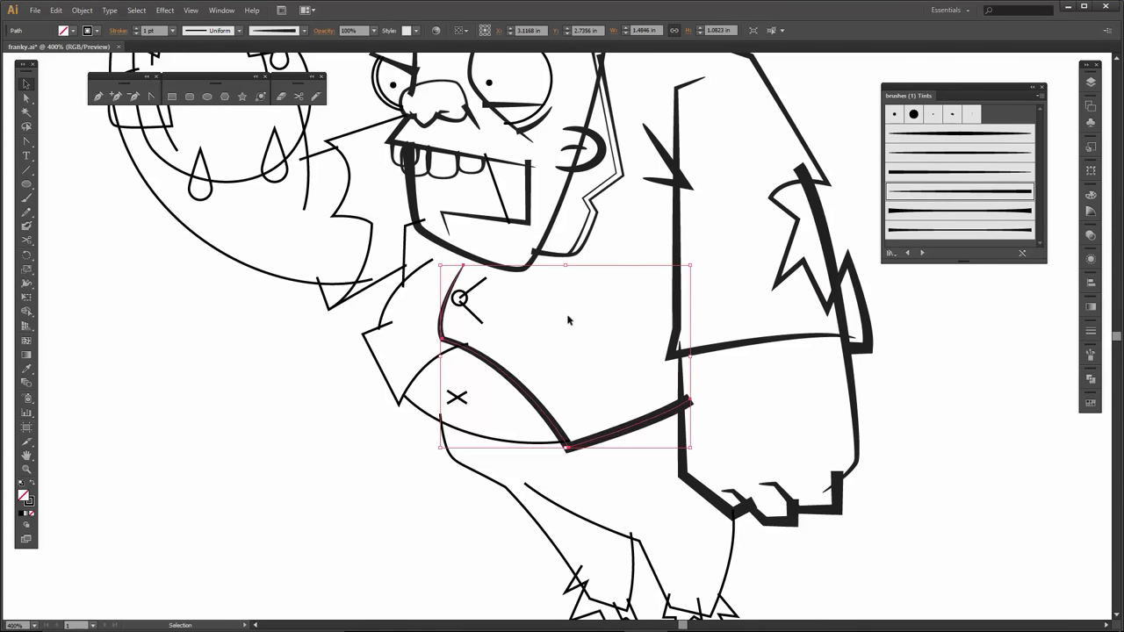
click(529, 317)
- Brush the two small strokes beside the bolt and thin them to 0.5 pt
click(477, 314)
shift+click(479, 288)
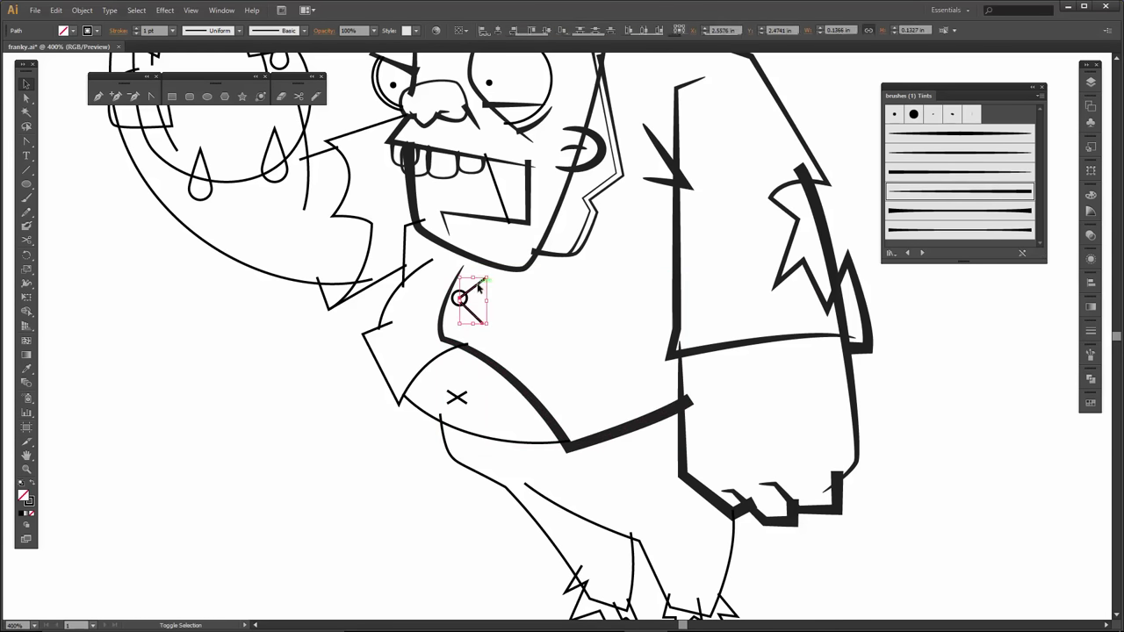
click(936, 172)
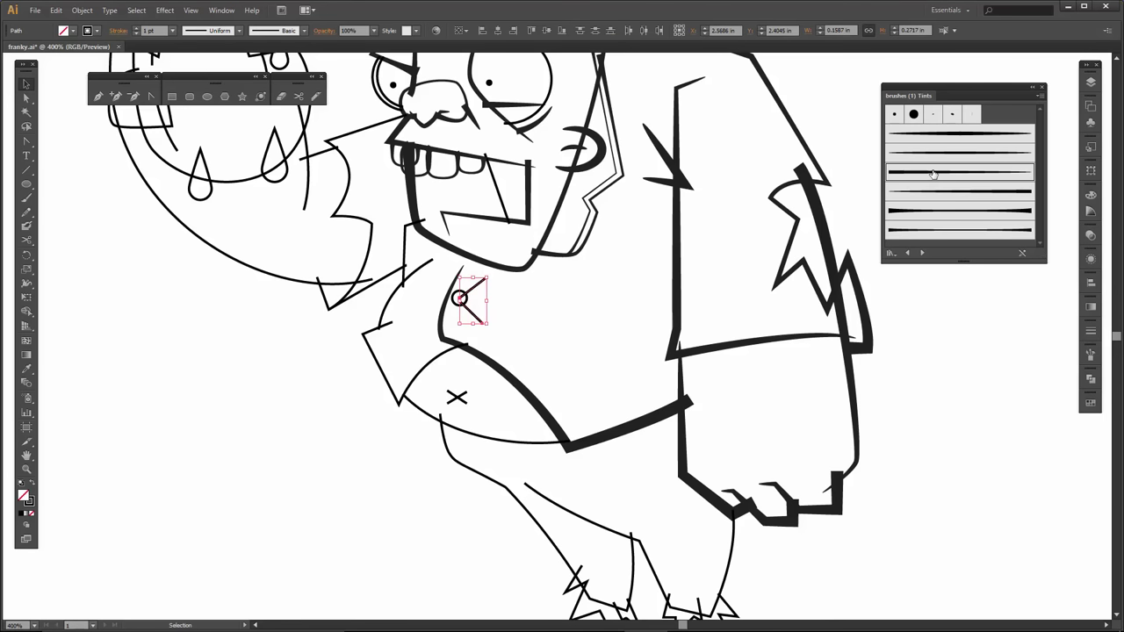
shift+click(473, 312)
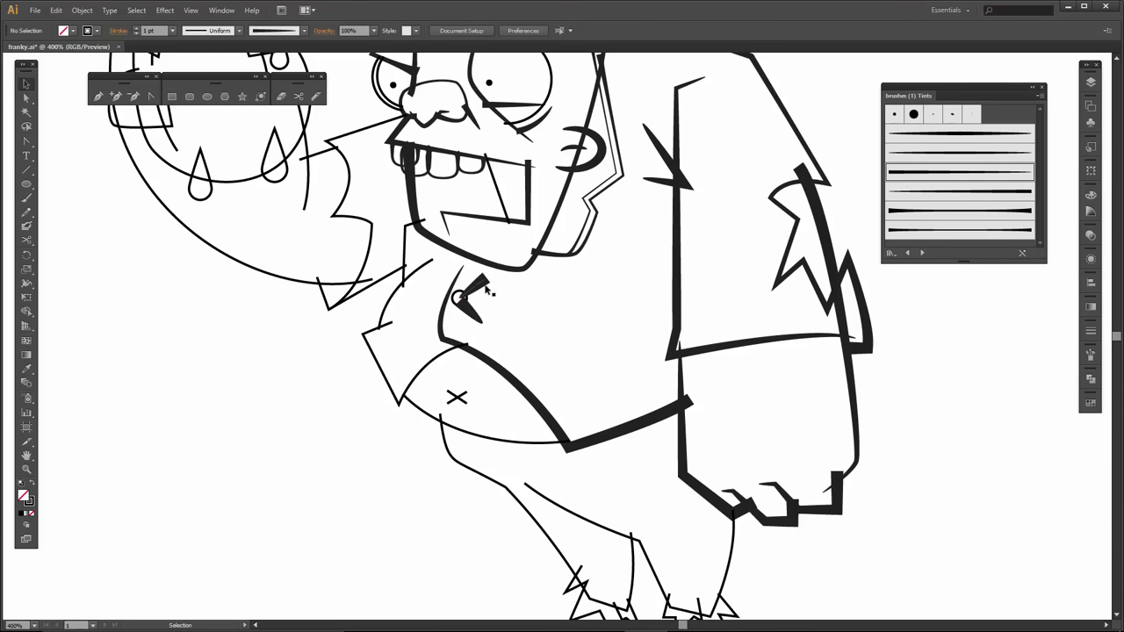
click(941, 190)
shift+click(475, 315)
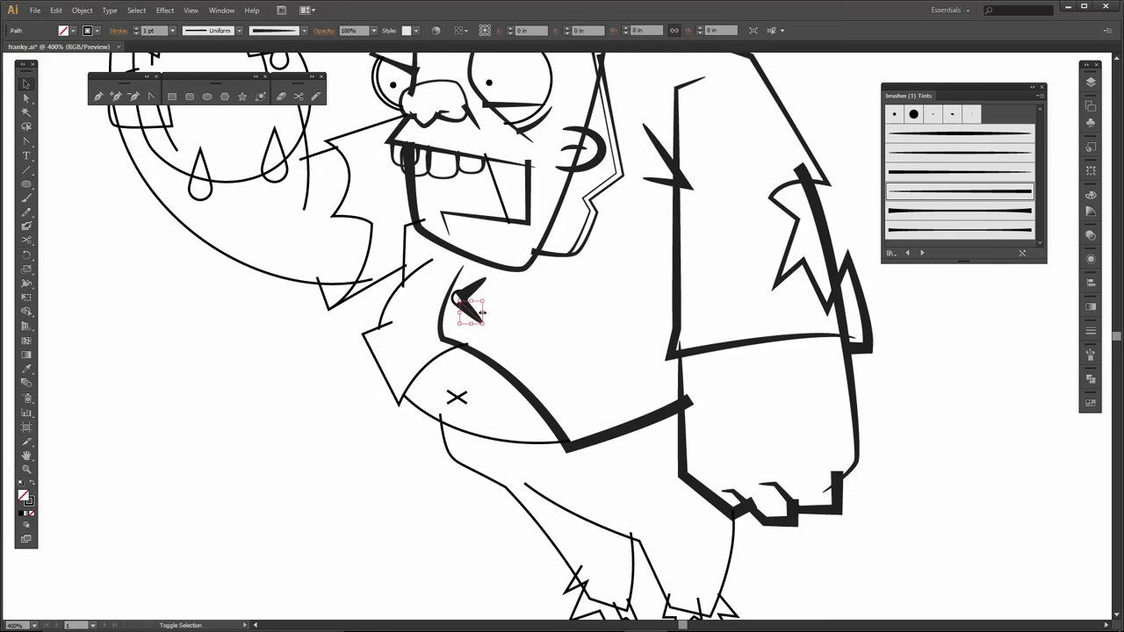
shift+click(479, 290)
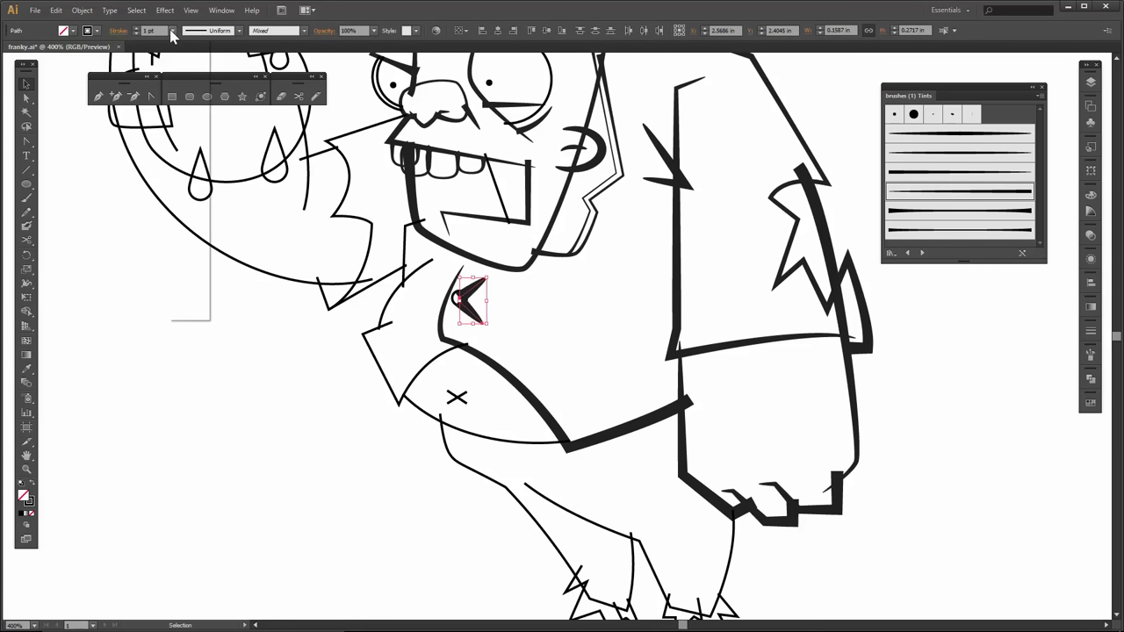
click(172, 30)
click(187, 58)
click(565, 371)
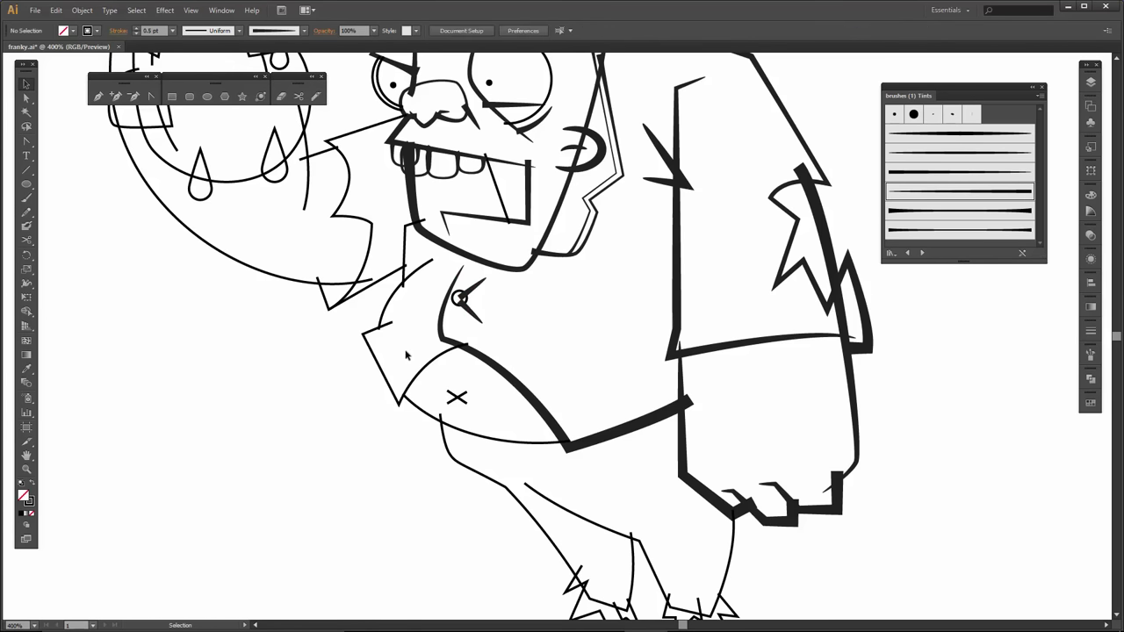
- Give the collar outline and the nearby thin stroke heavier tapered brush strokes
click(431, 367)
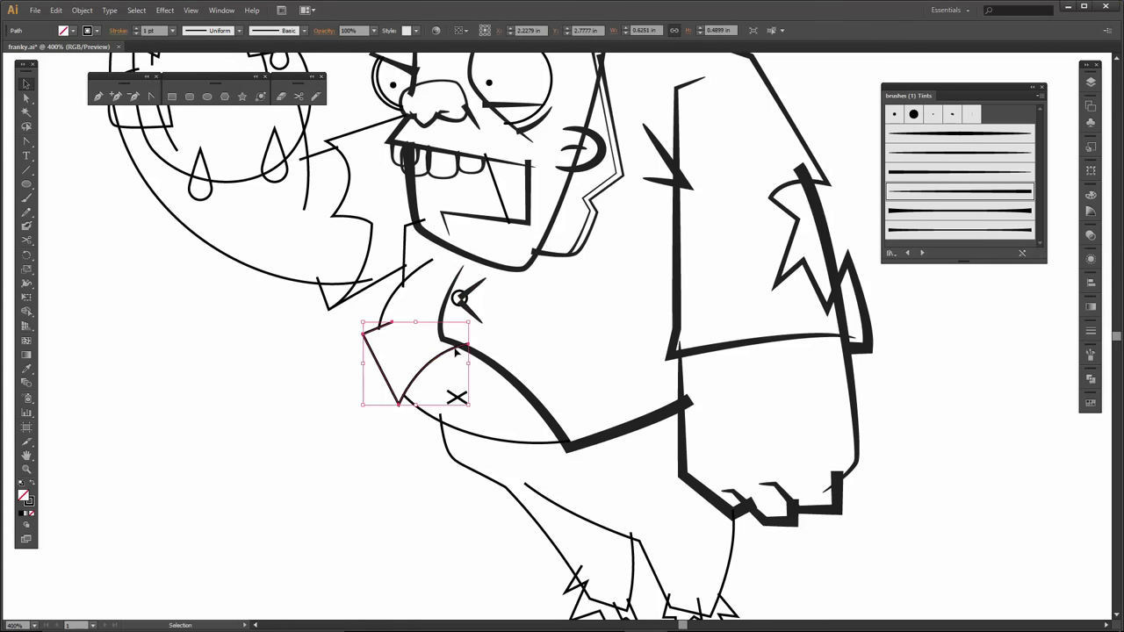
click(957, 194)
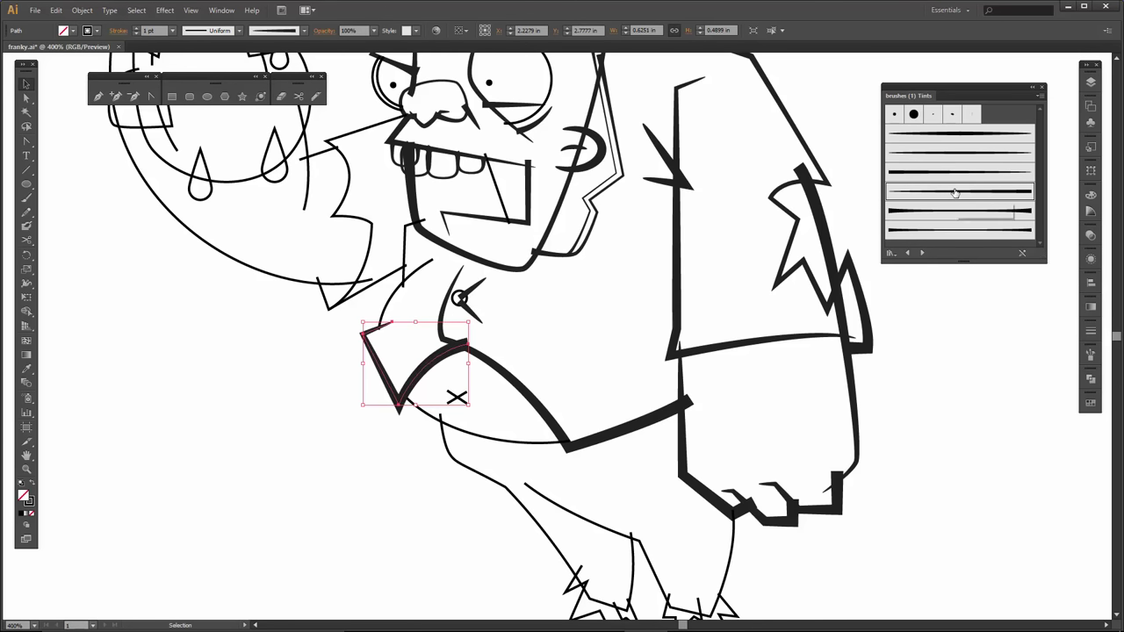
click(632, 317)
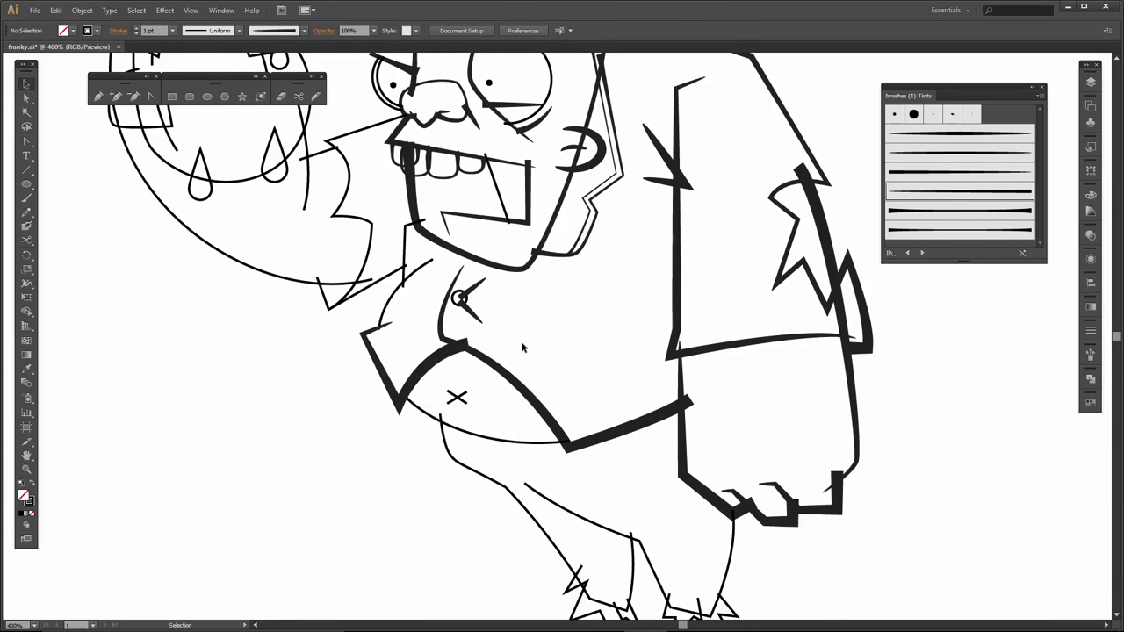
click(392, 295)
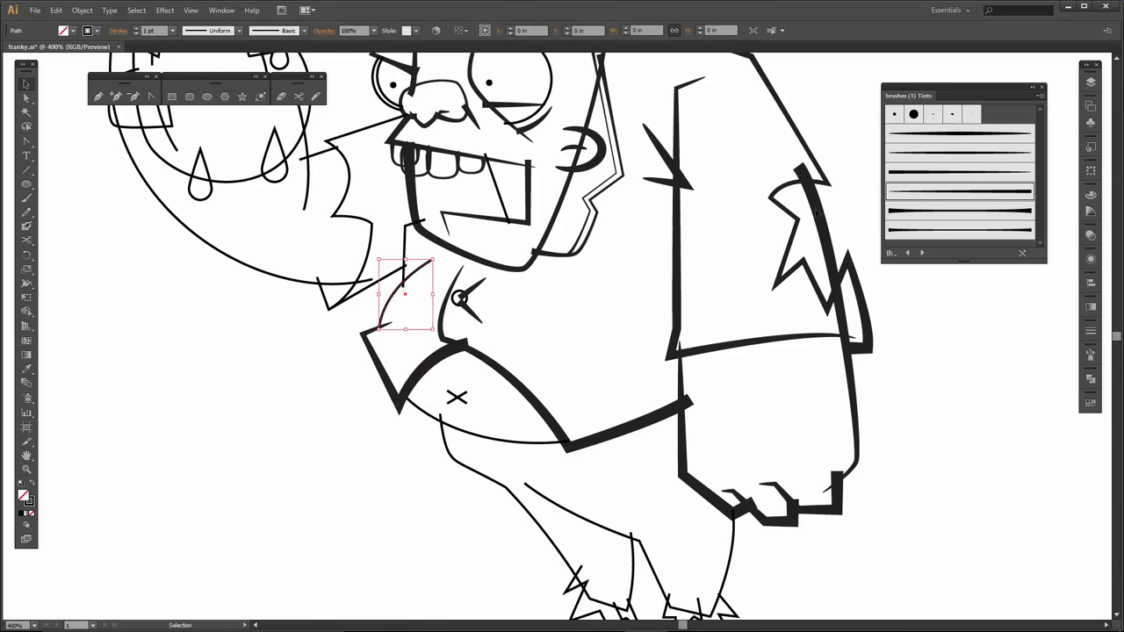
click(957, 190)
click(922, 170)
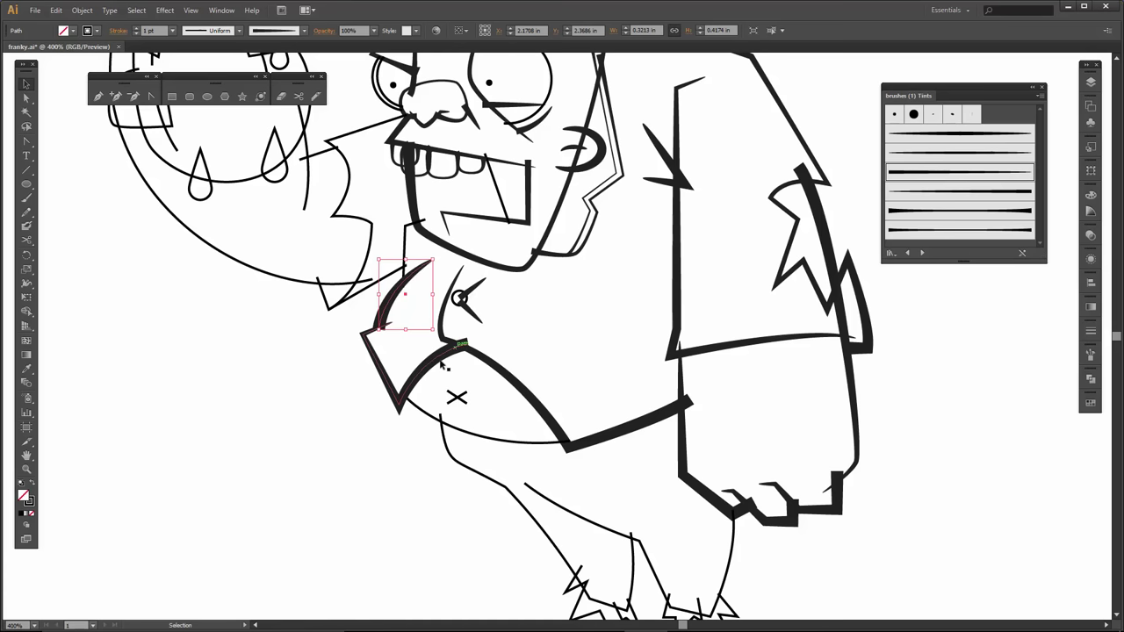
click(408, 354)
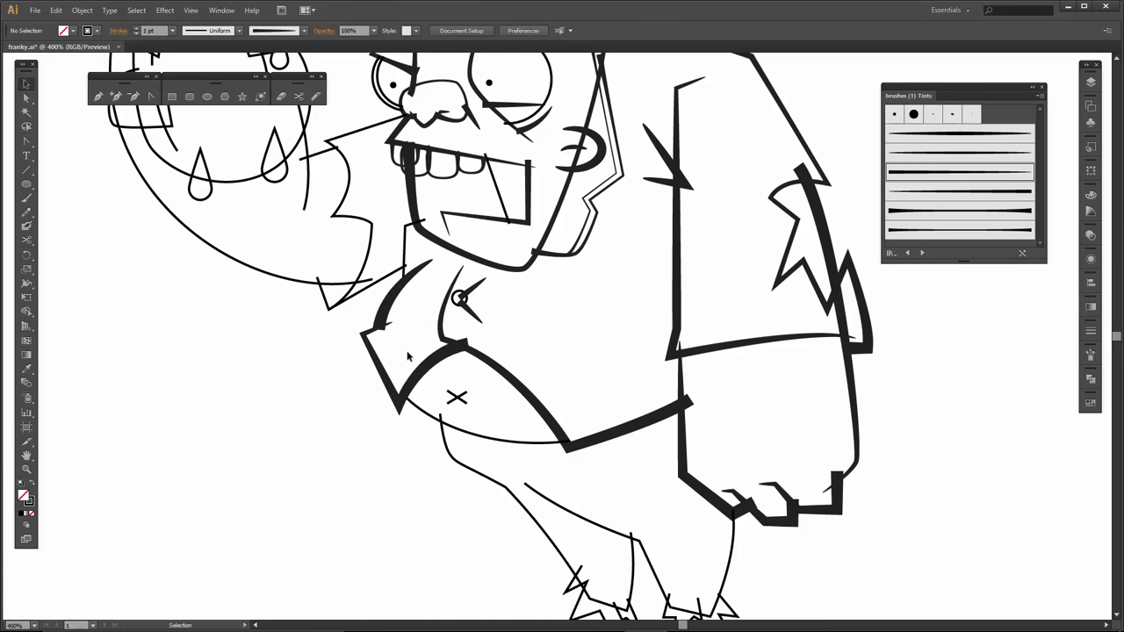
- Raise the neck stroke to 2 pt, brush the jagged hair path, and set the stroke beside it to 2 pt
click(404, 235)
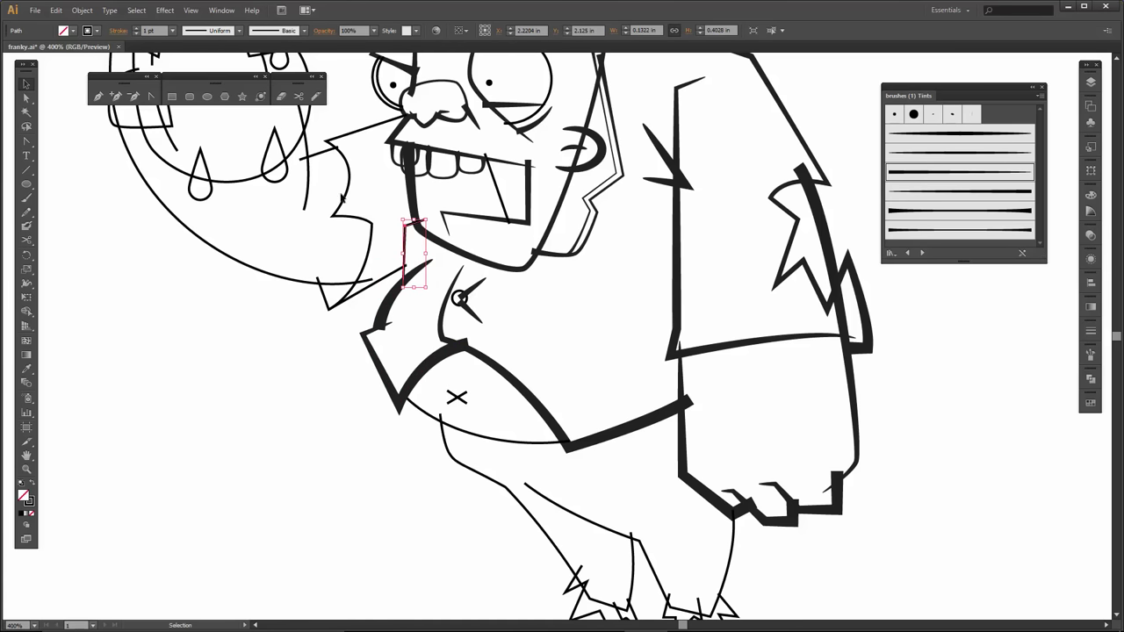
click(136, 28)
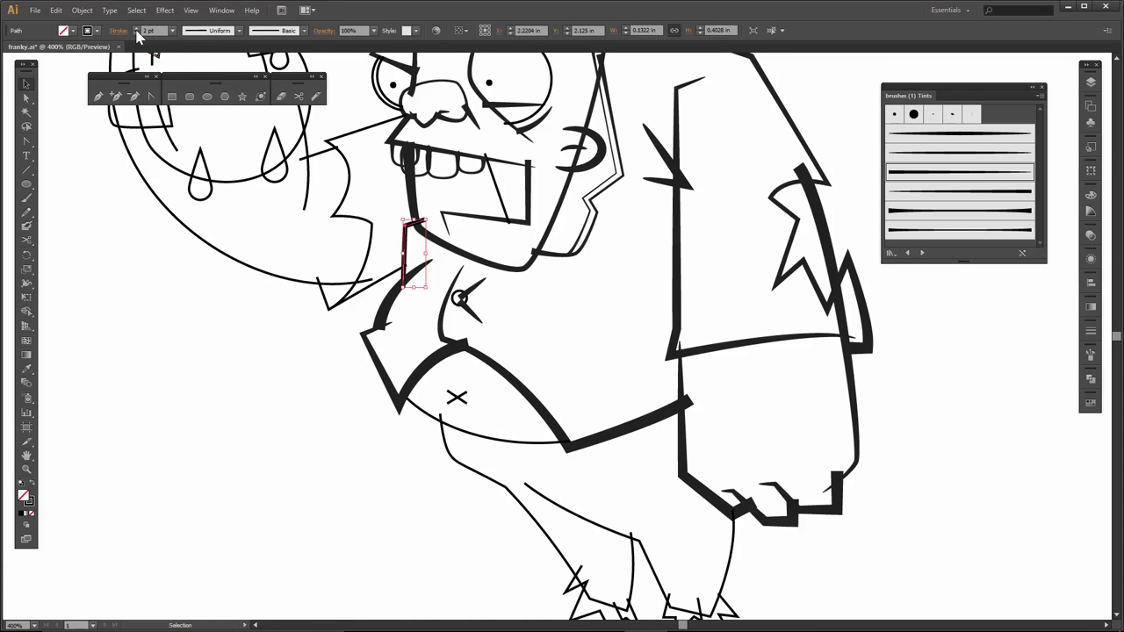
click(357, 220)
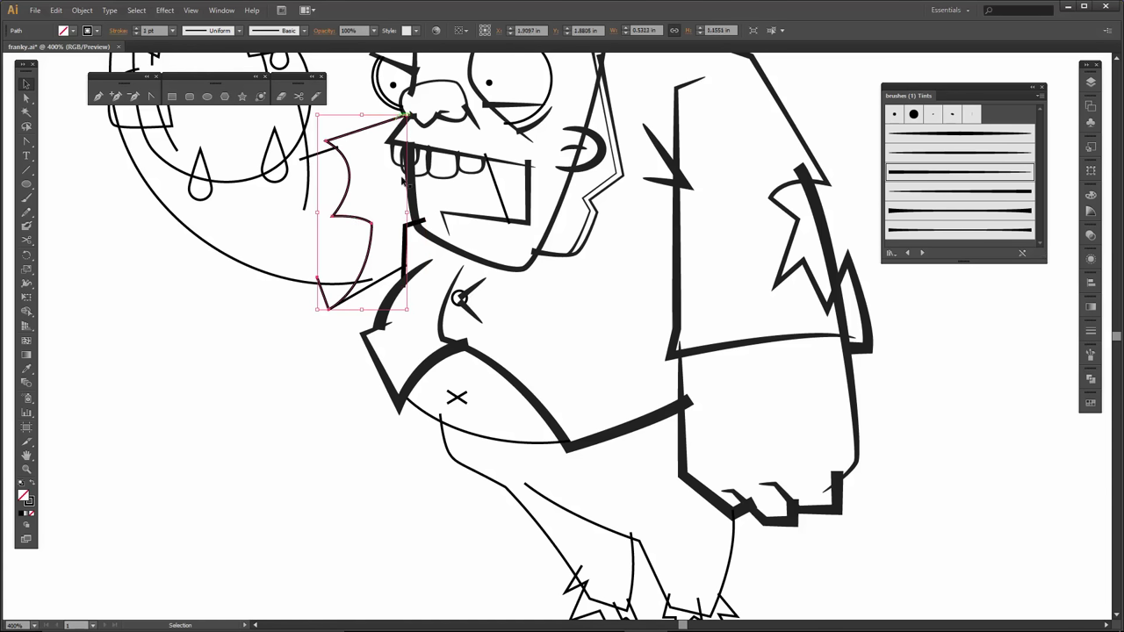
click(928, 230)
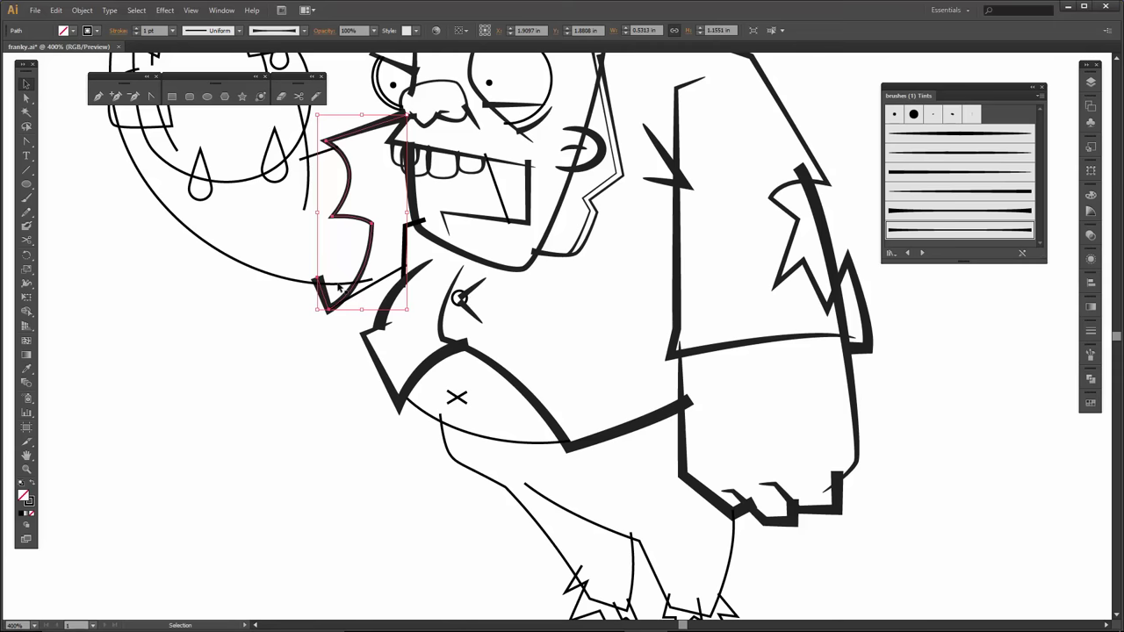
click(320, 152)
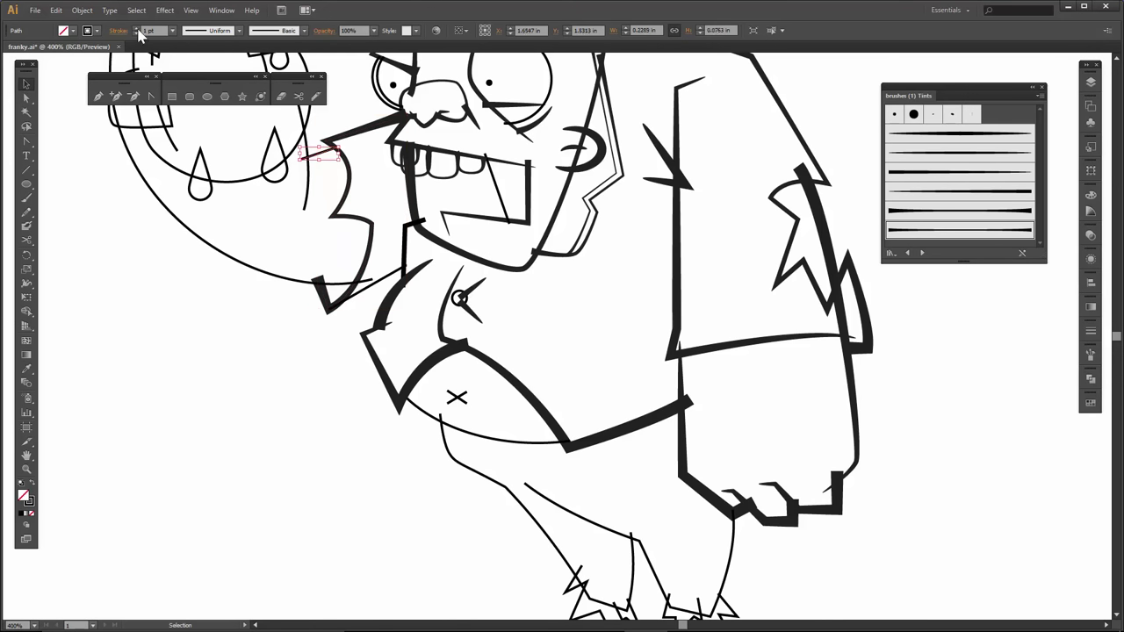
click(137, 29)
click(175, 323)
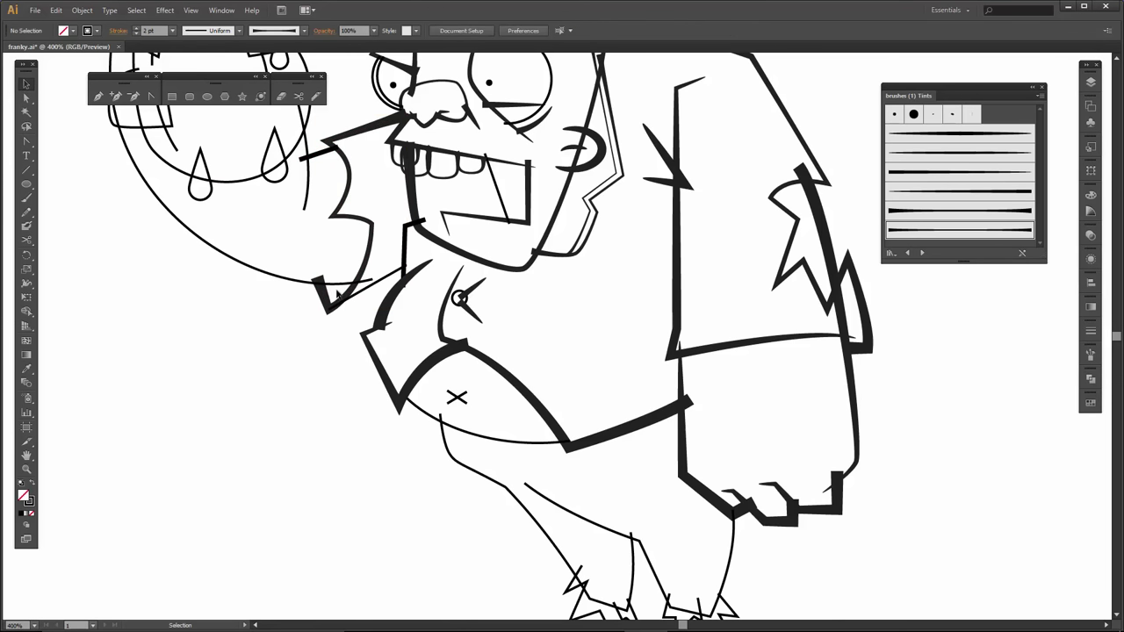
drag(606, 489, 520, 341)
- Give both legs and shoes the thick tapered brush at 2 pt stroke weight
click(550, 518)
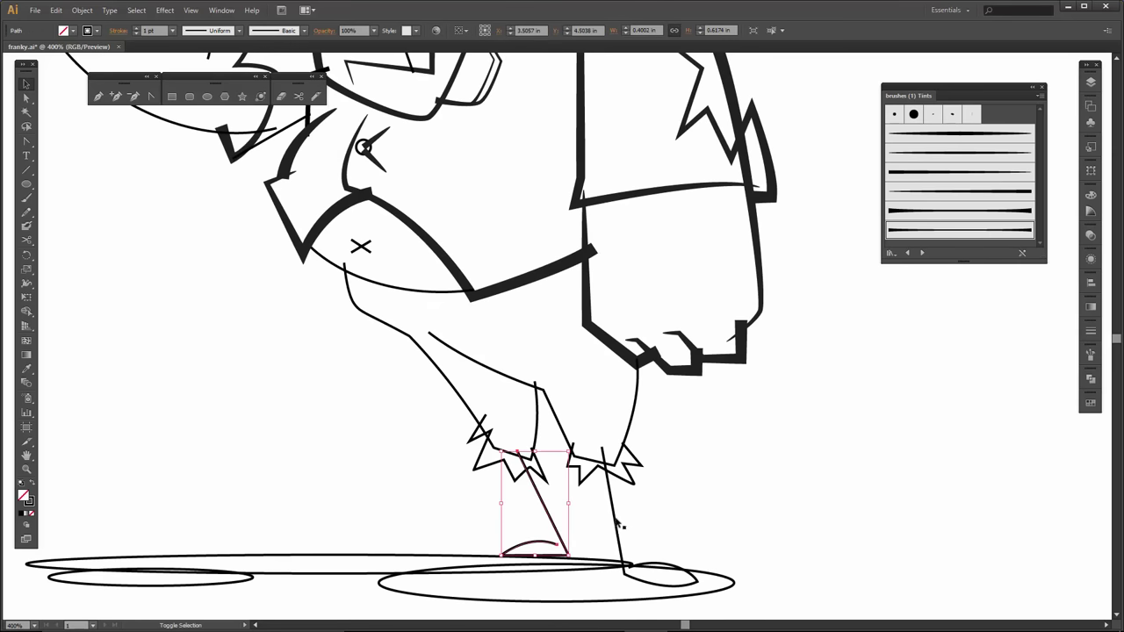
shift+click(617, 524)
click(913, 171)
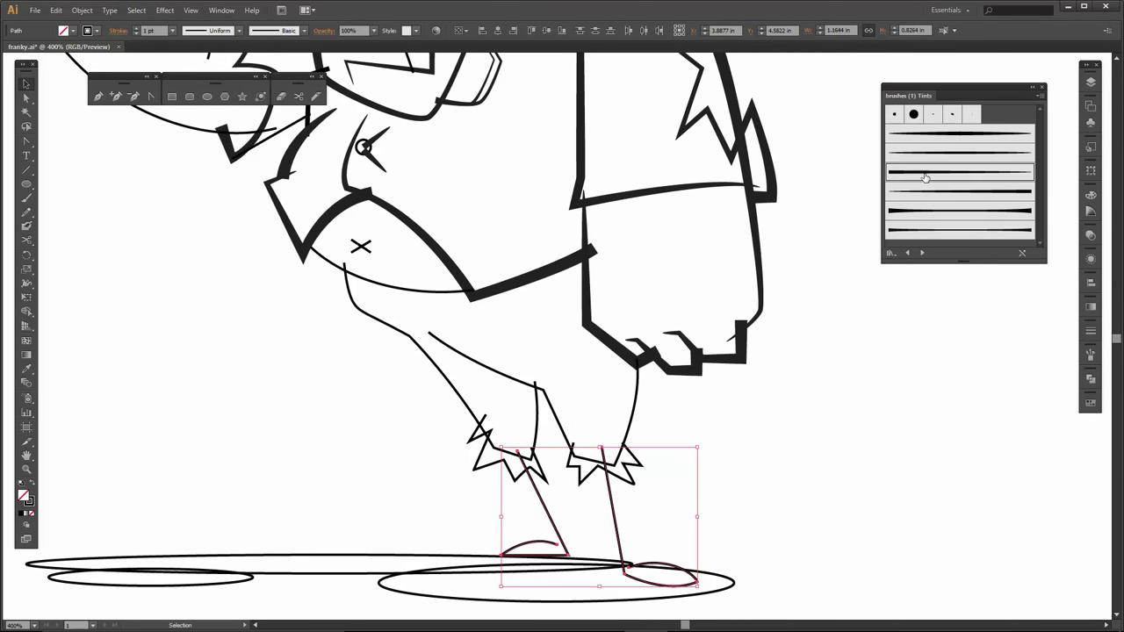
click(136, 27)
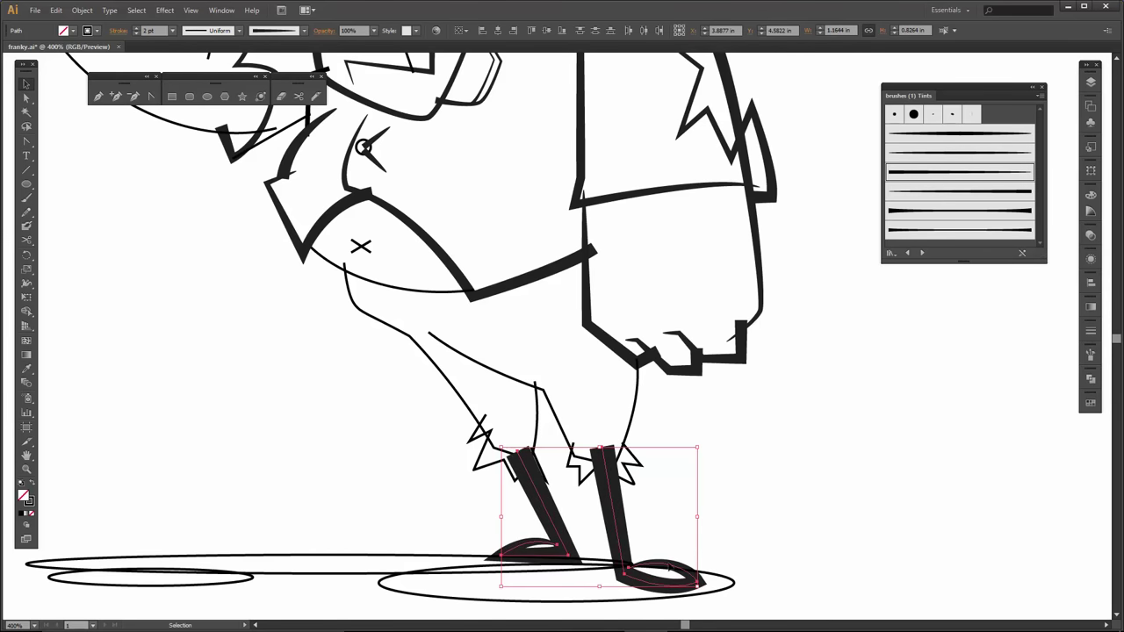
click(729, 531)
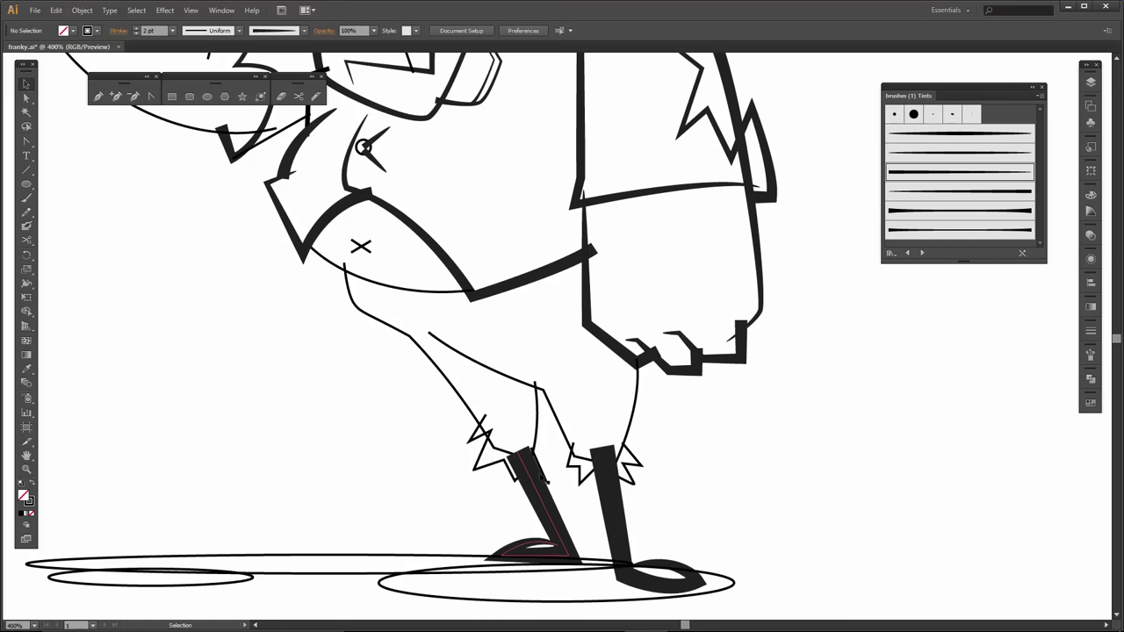
- Drag the top anchors of both legs upward under the trousers
key(a)
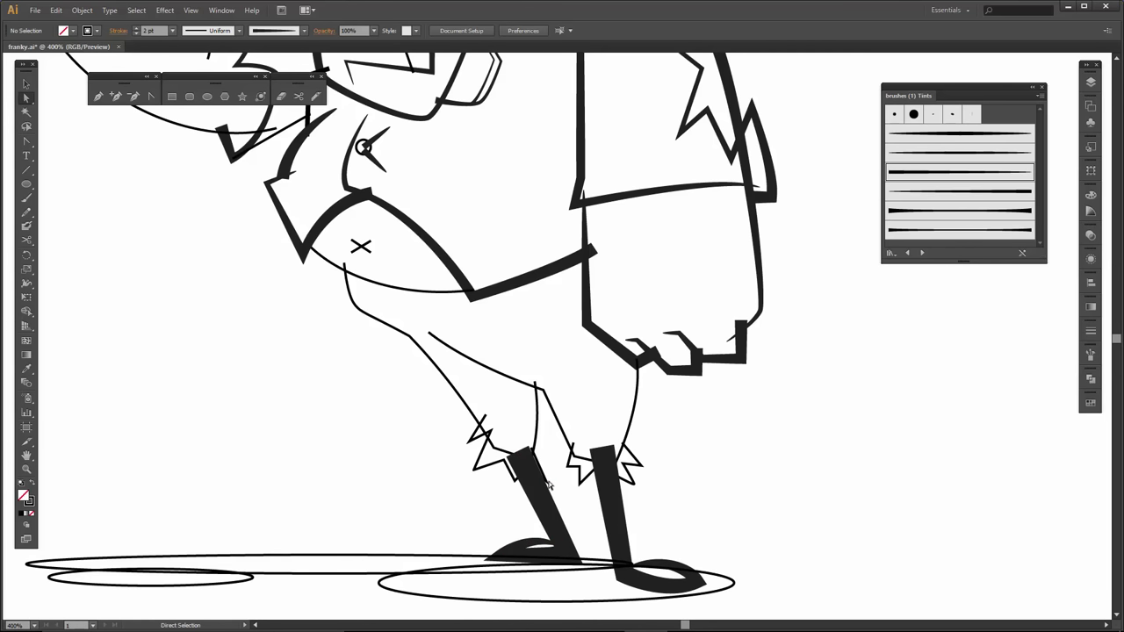
click(546, 483)
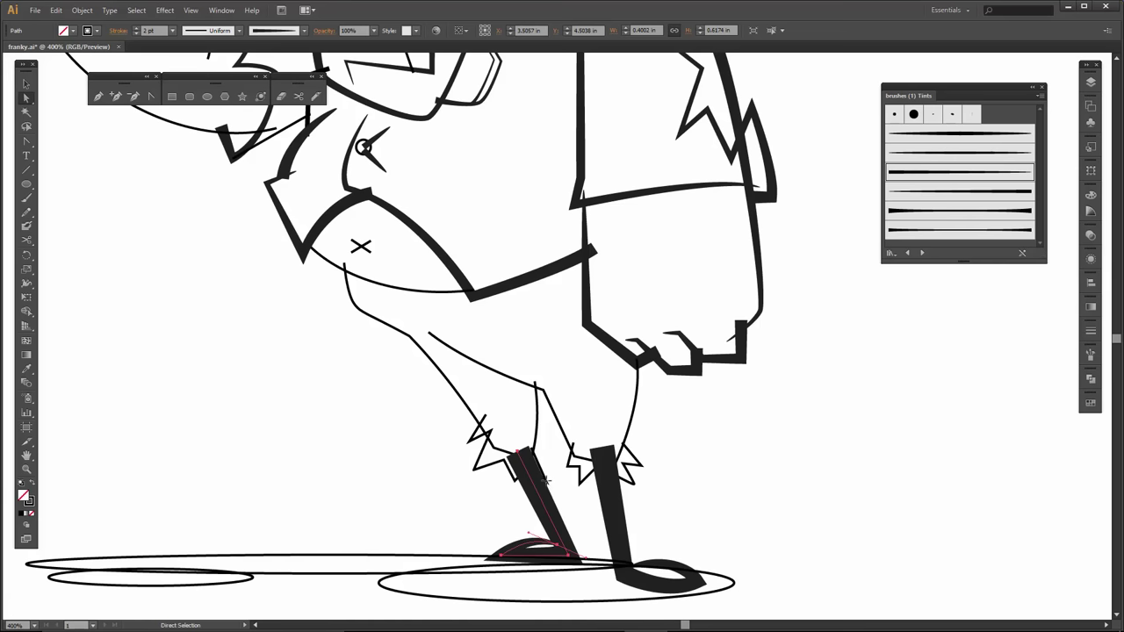
drag(546, 481, 497, 412)
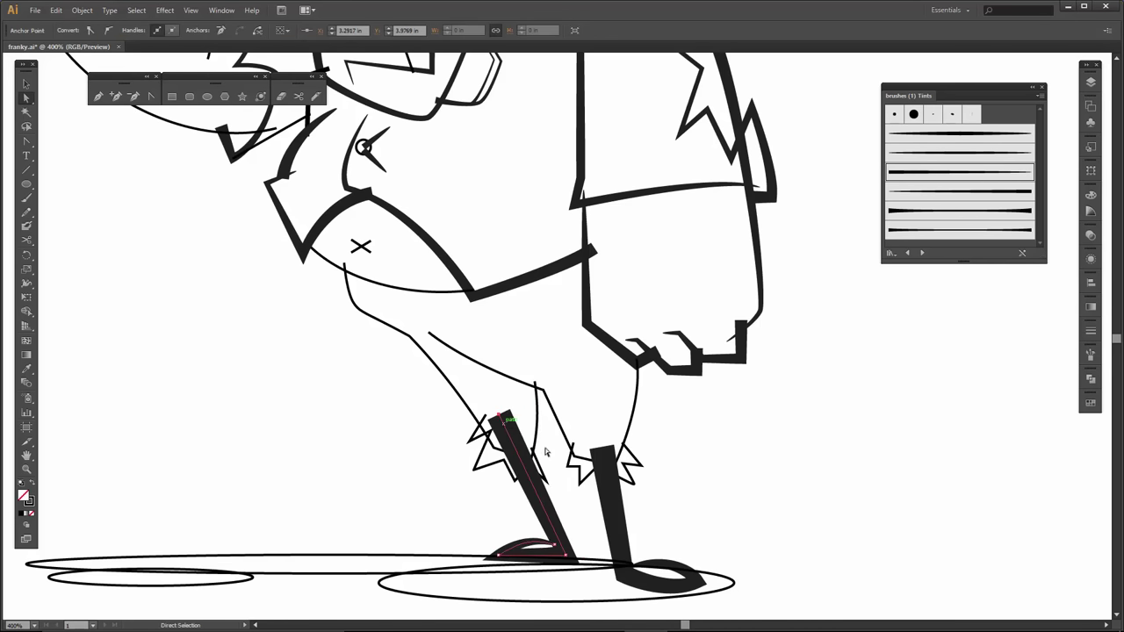
click(548, 452)
click(619, 518)
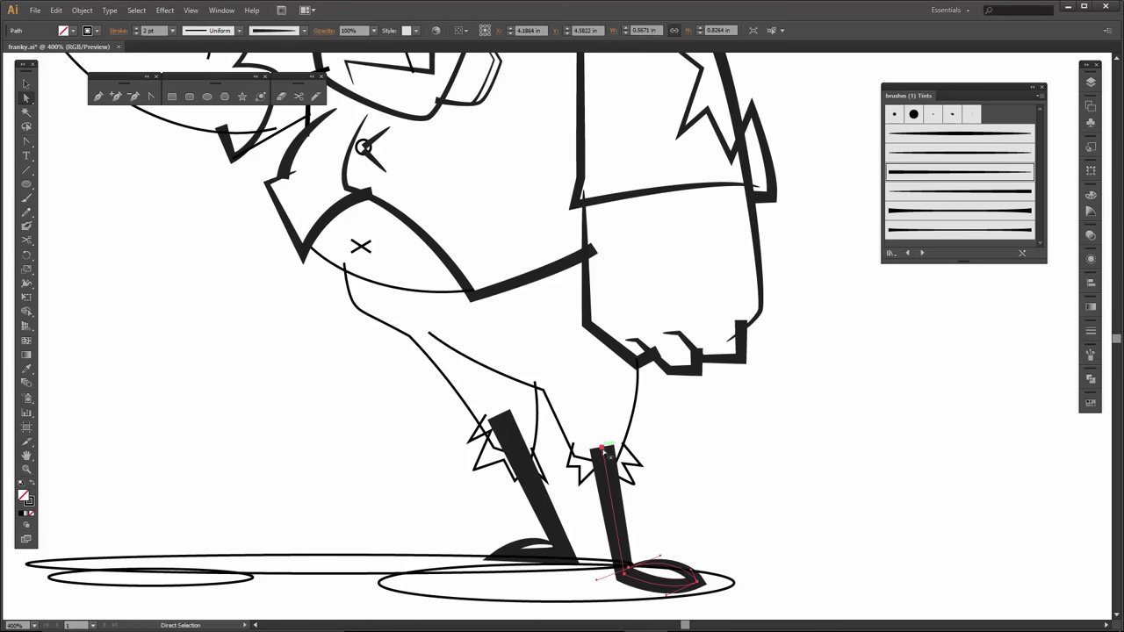
drag(602, 450, 594, 420)
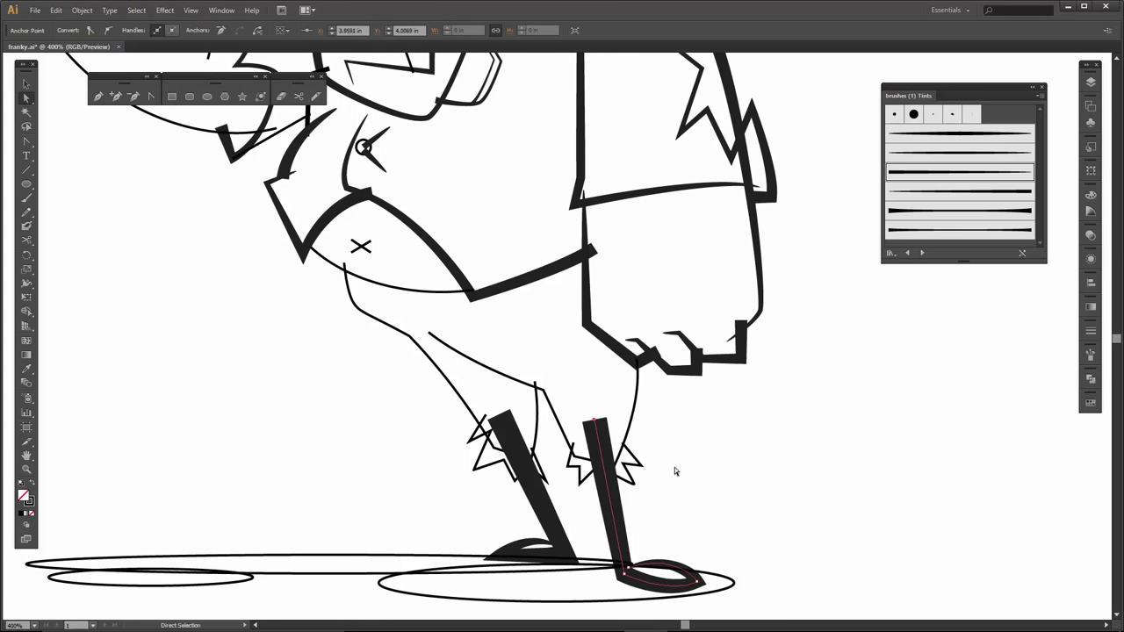
- Restroke the back and front thigh lines with heavier tapered brushes
key(v)
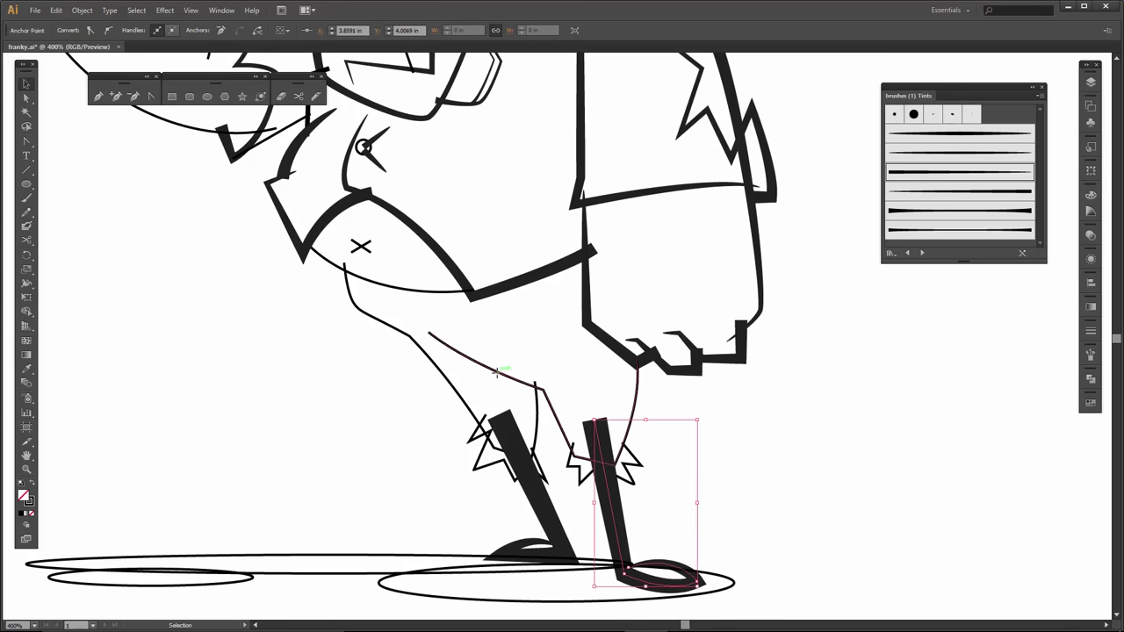
click(496, 372)
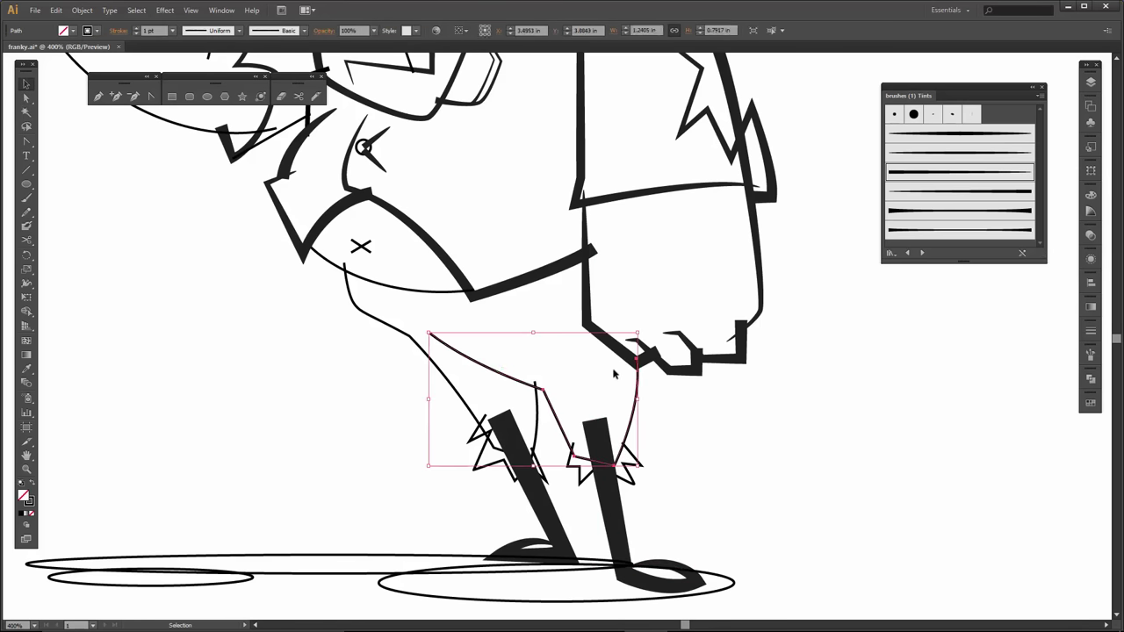
click(929, 190)
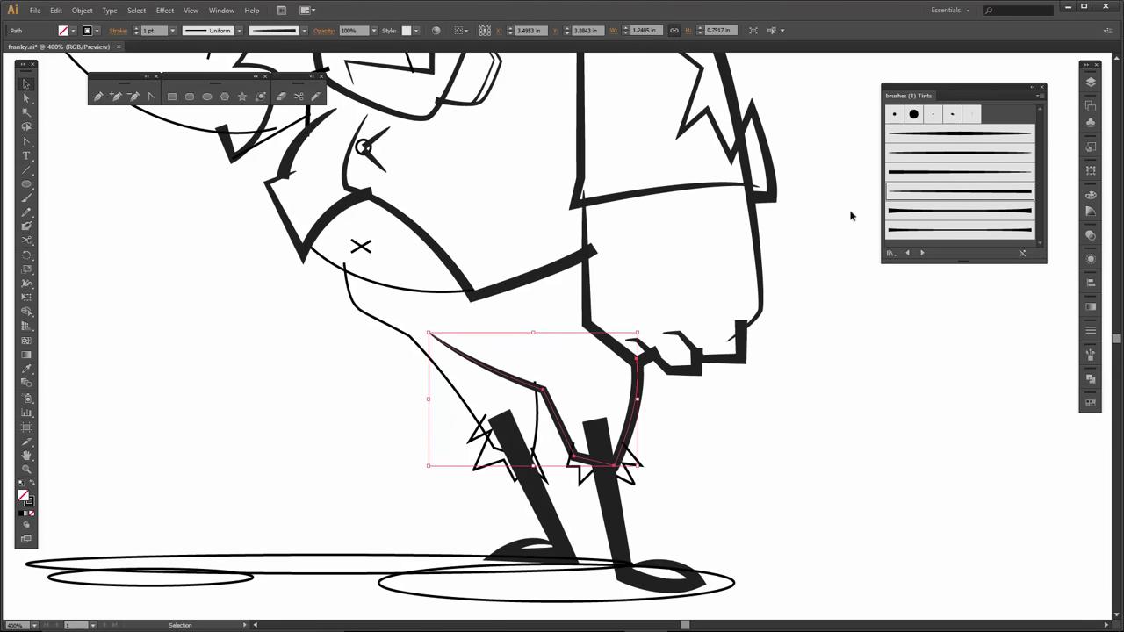
click(440, 374)
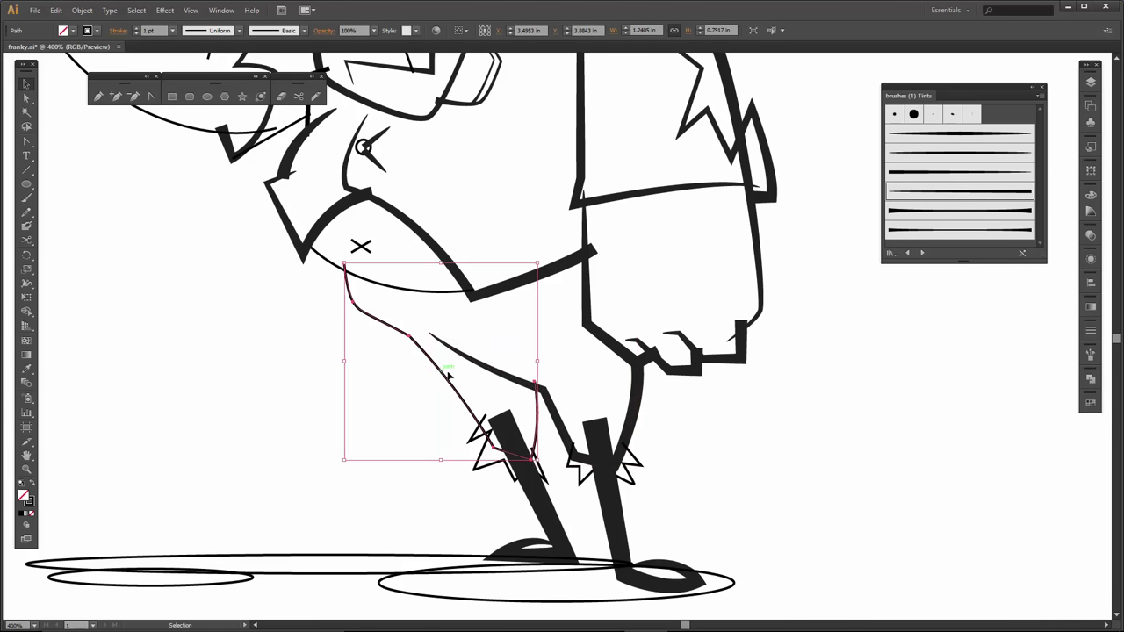
click(929, 211)
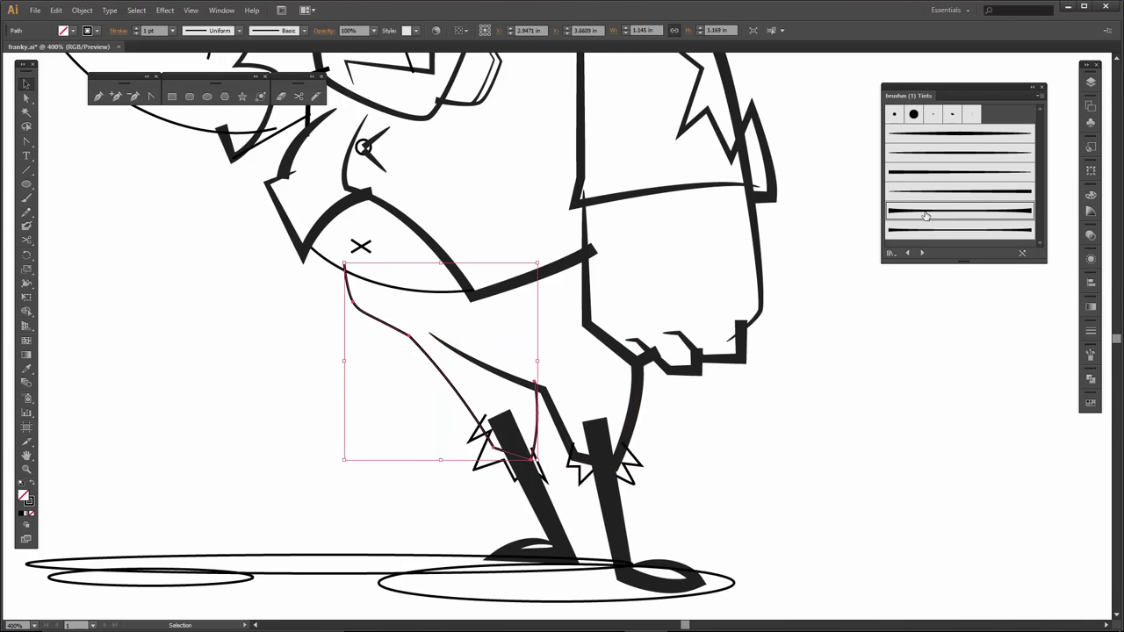
click(335, 407)
- Drag spikes of the left ankle's jagged star cuff to reshape it
key(a)
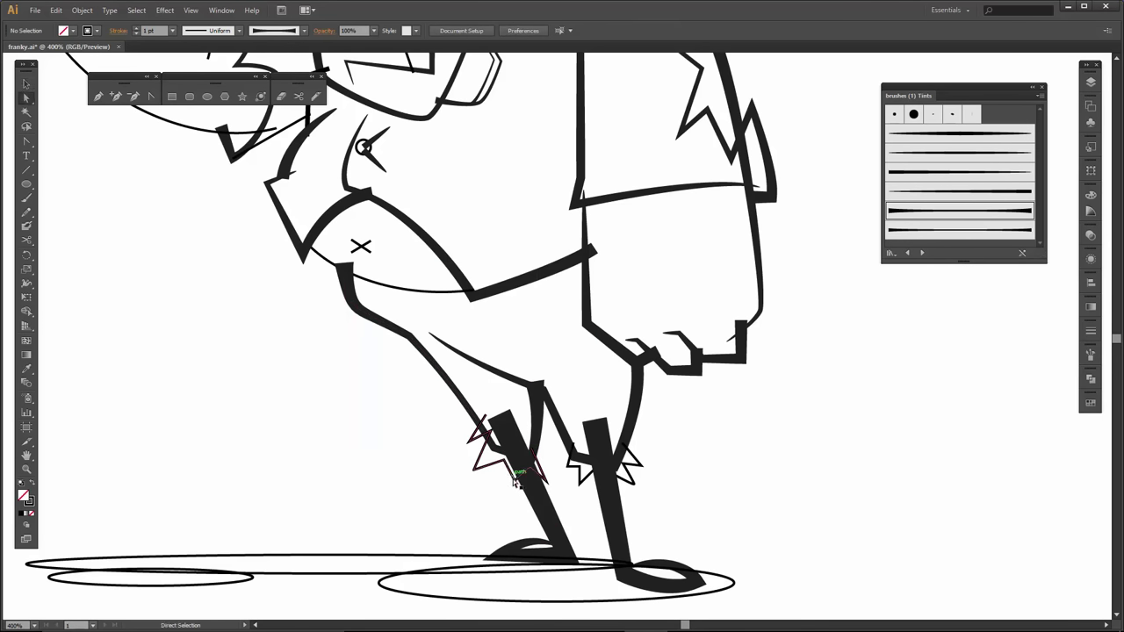
click(516, 481)
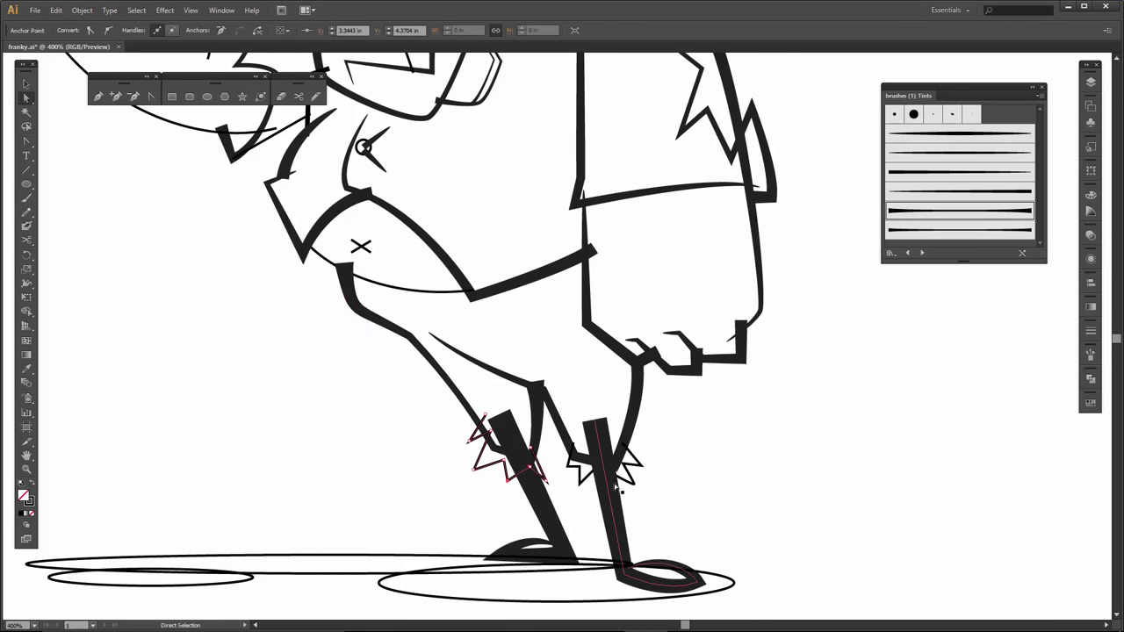
drag(617, 481, 553, 472)
click(491, 511)
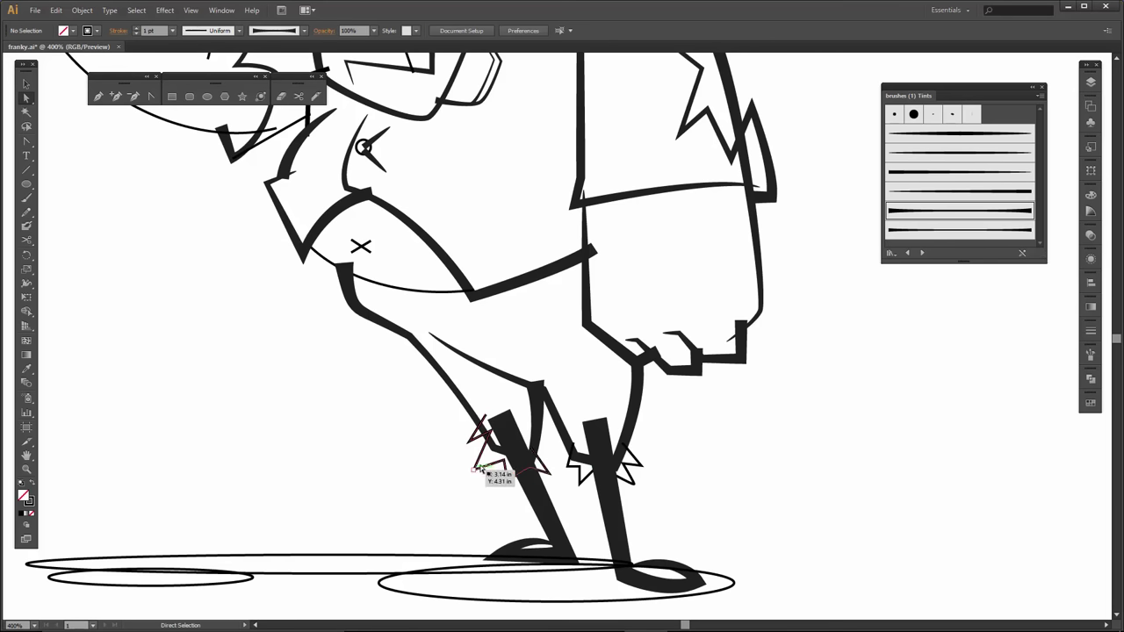
drag(475, 468, 447, 475)
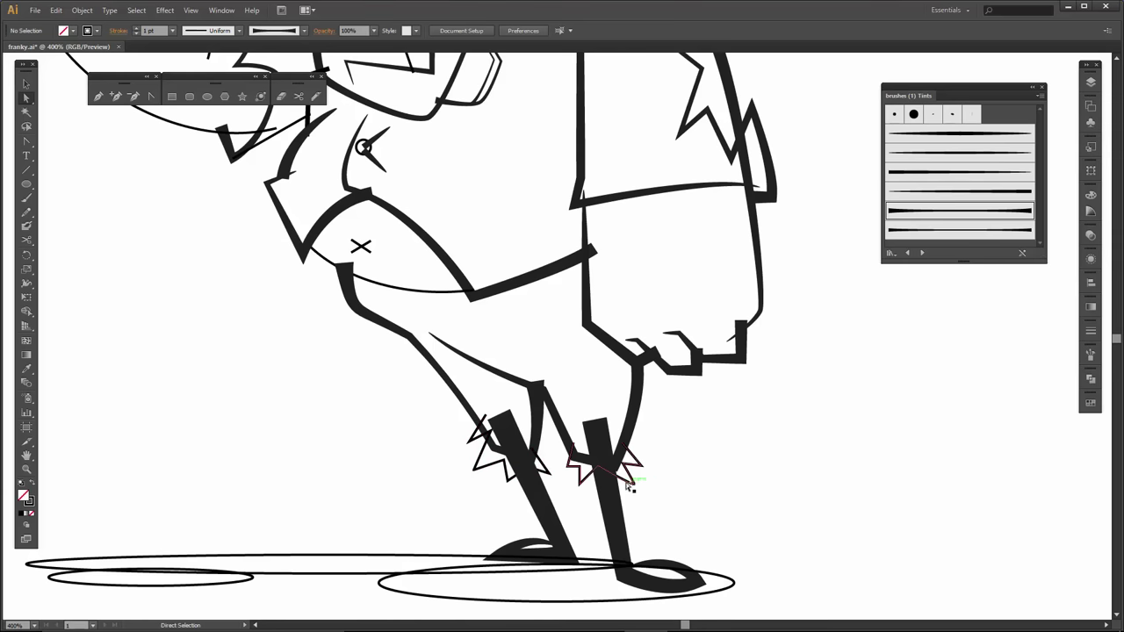
- Raise the curved belly line's stroke to 3 pt, then pan up to the head and raised hand
drag(379, 266, 484, 377)
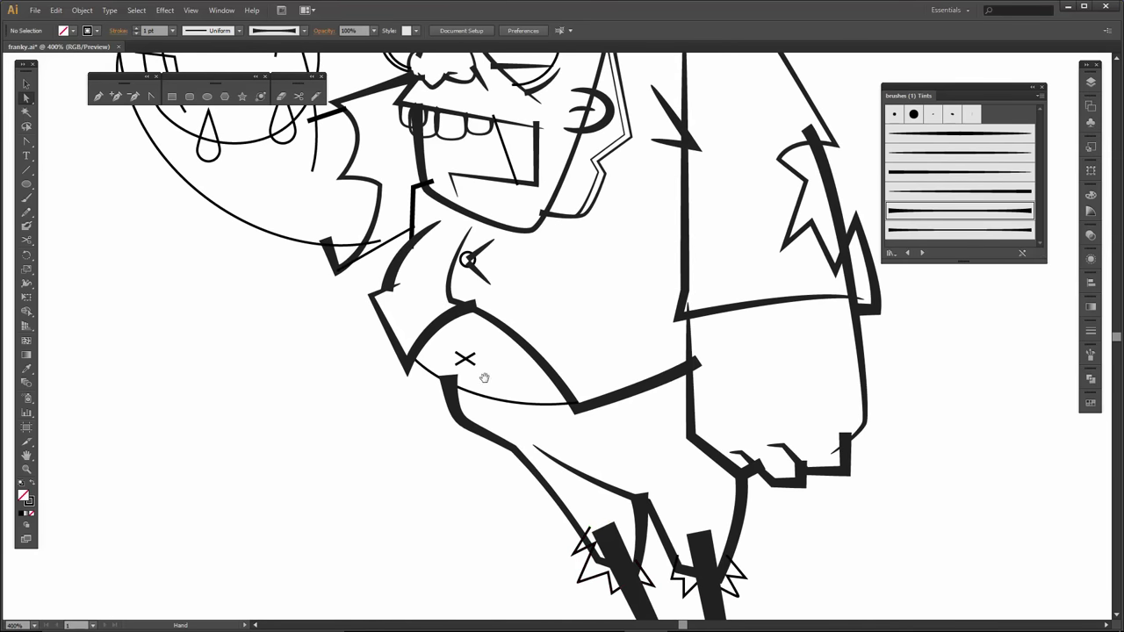
key(v)
click(496, 396)
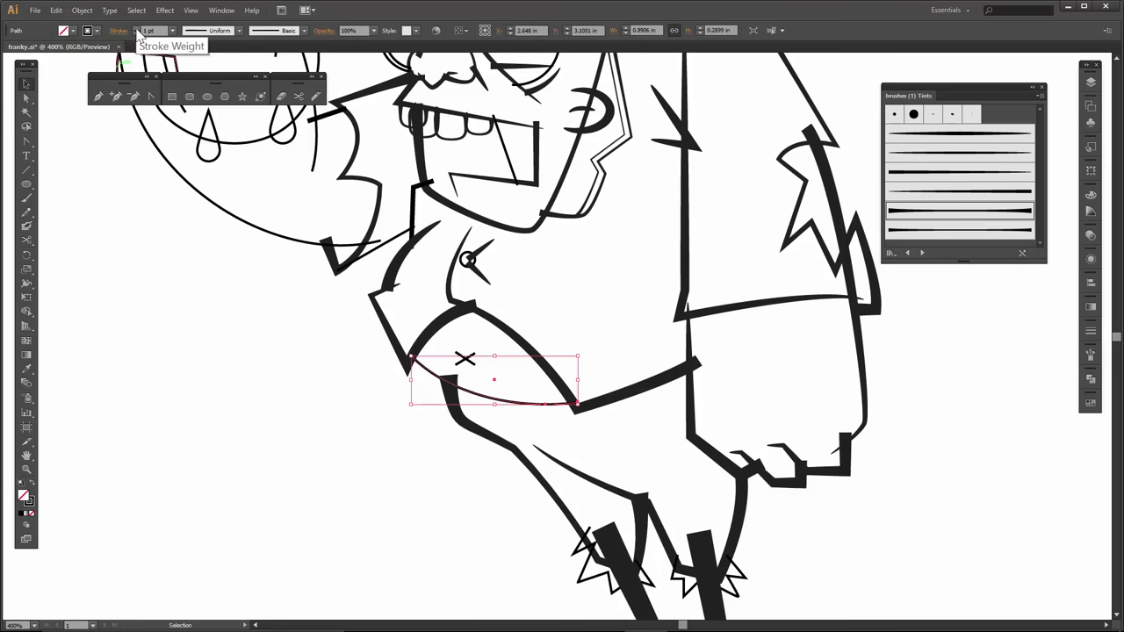
click(136, 27)
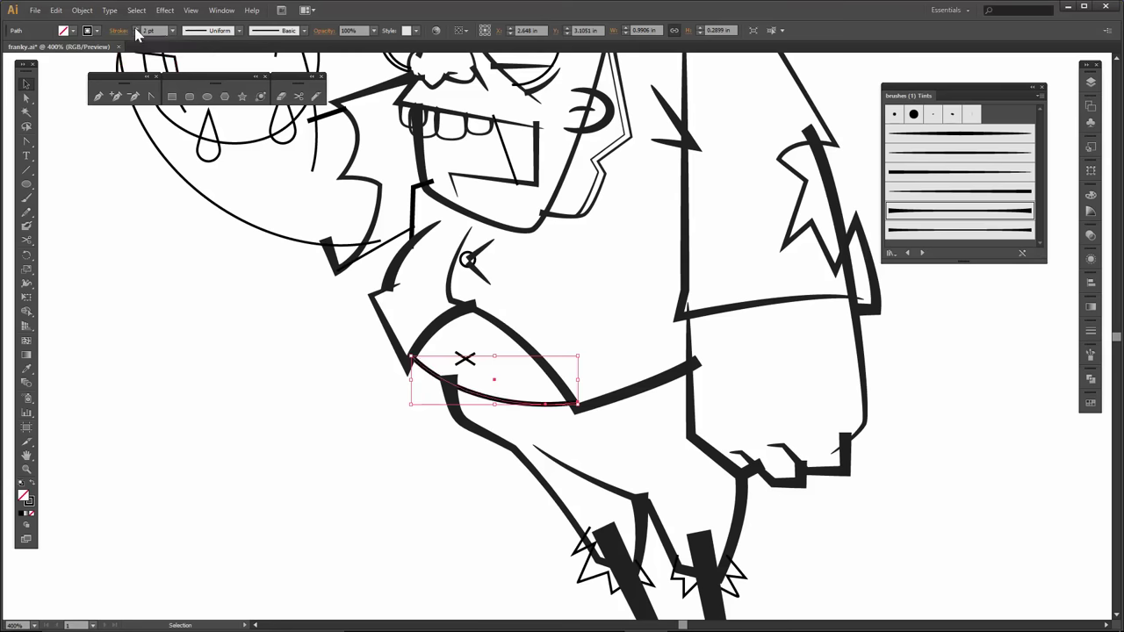
click(136, 29)
key(space)
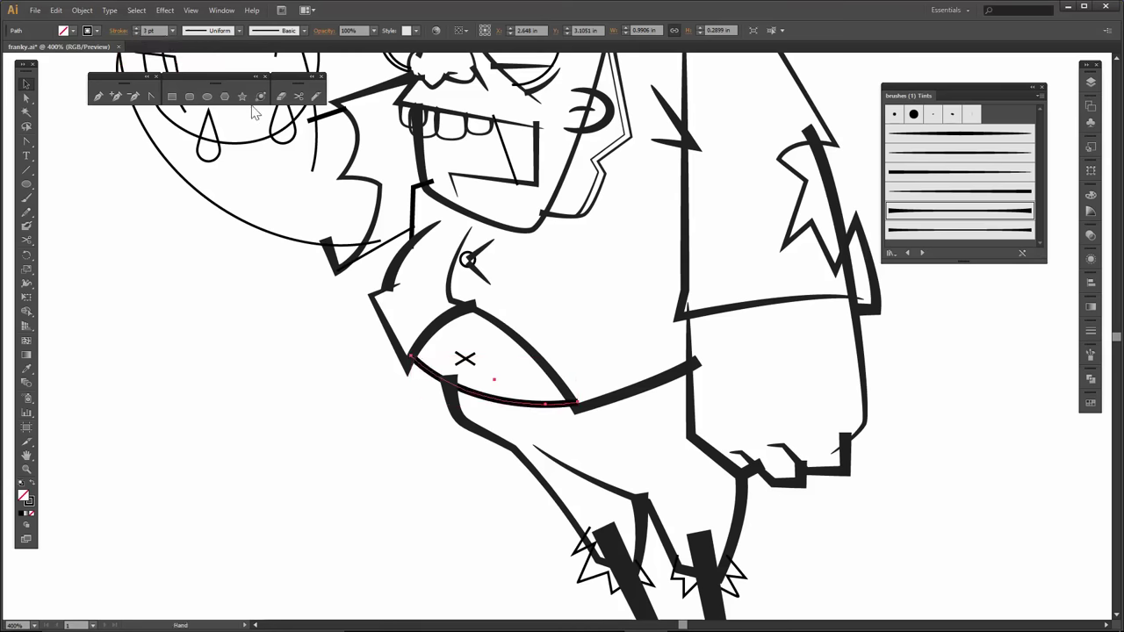
mouse_move(238, 166)
mouse_down()
mouse_move(243, 349)
mouse_move(257, 389)
mouse_up()
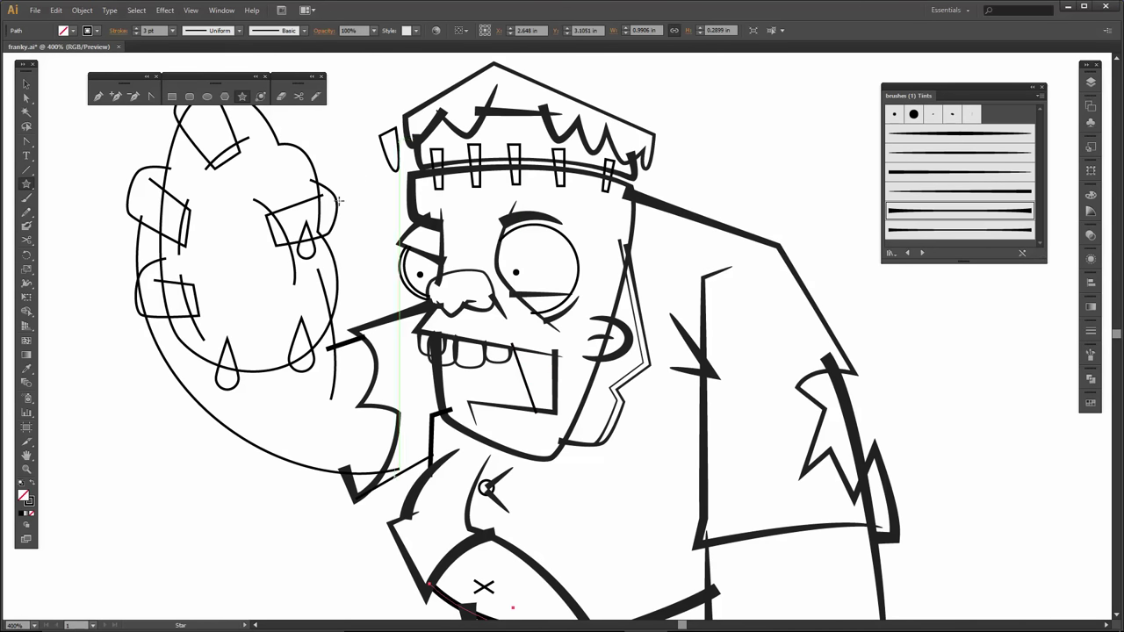
- Thicken the fingertip nail on the raised hand to a 3 pt stroke
drag(196, 185, 291, 260)
key(v)
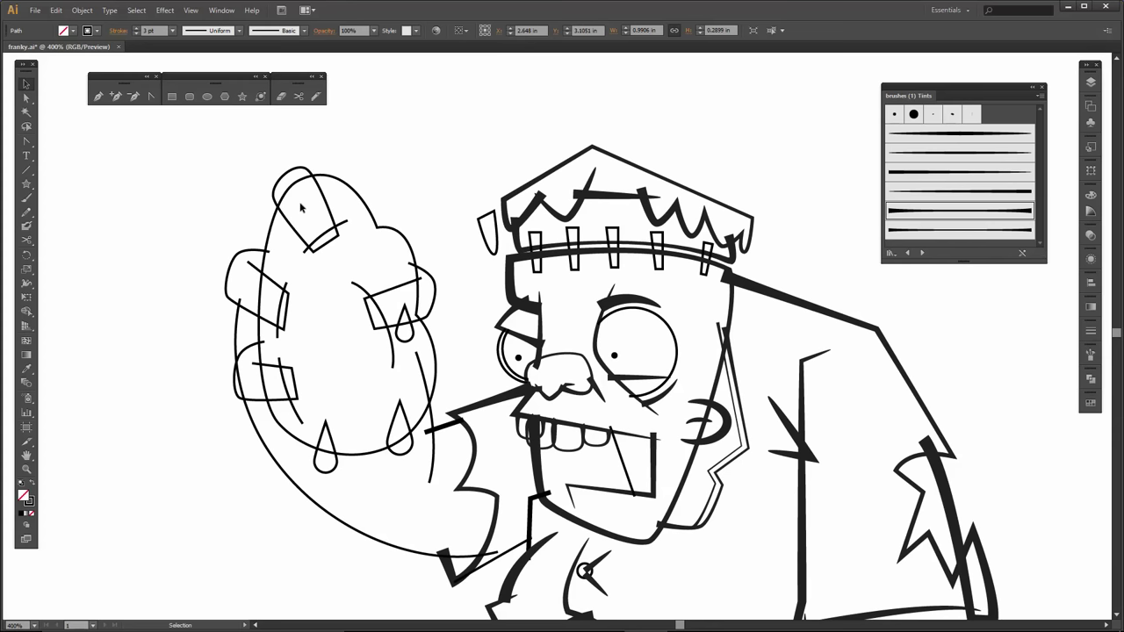
click(314, 200)
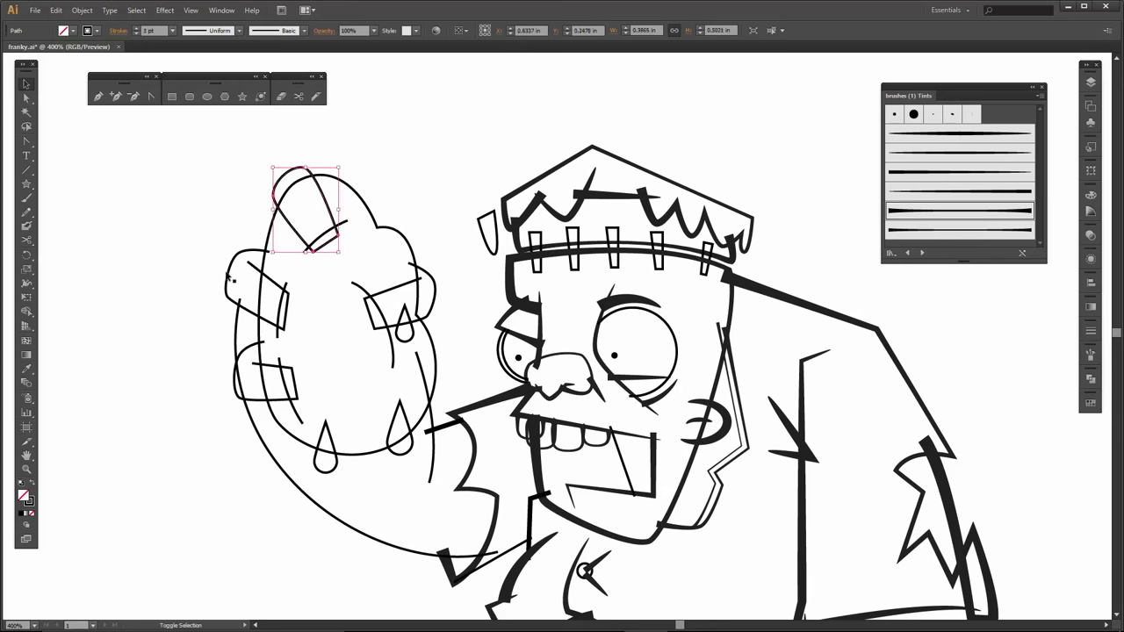
shift+click(280, 227)
click(301, 230)
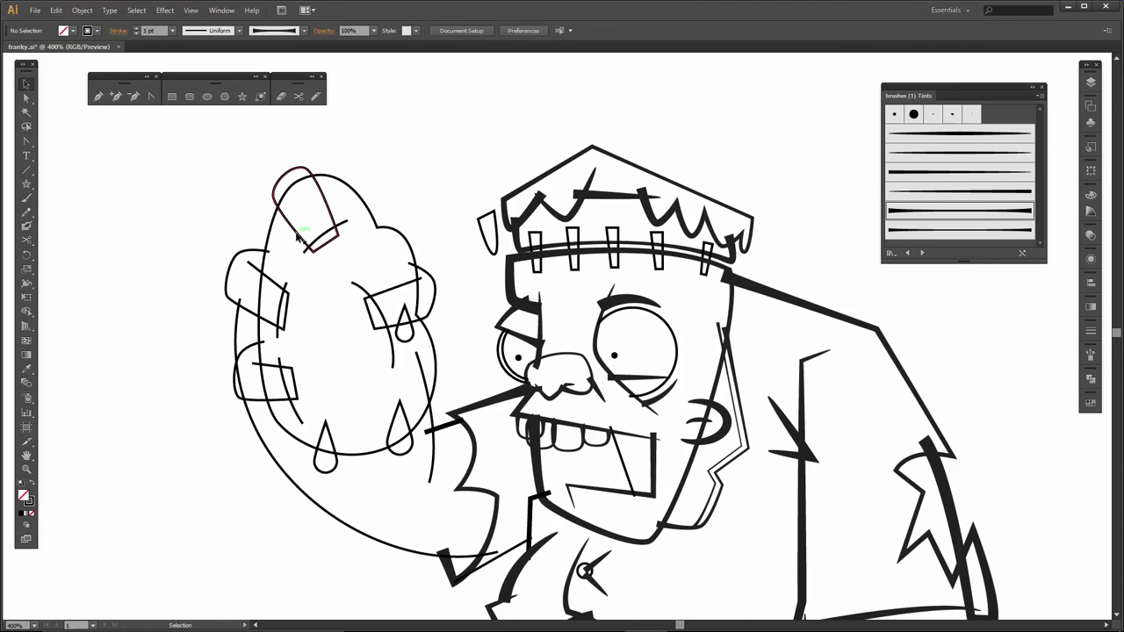
click(297, 232)
click(137, 27)
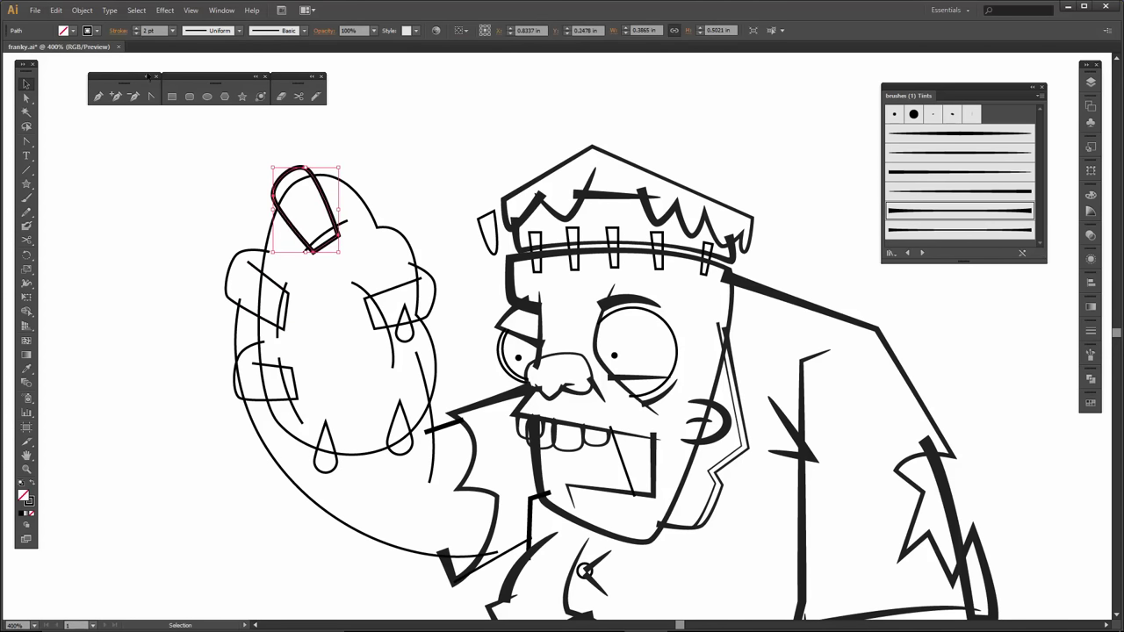
click(136, 27)
click(165, 204)
- Give the thumb nail and lower-left finger nail a thick tapered brush at 0.75 pt
click(274, 253)
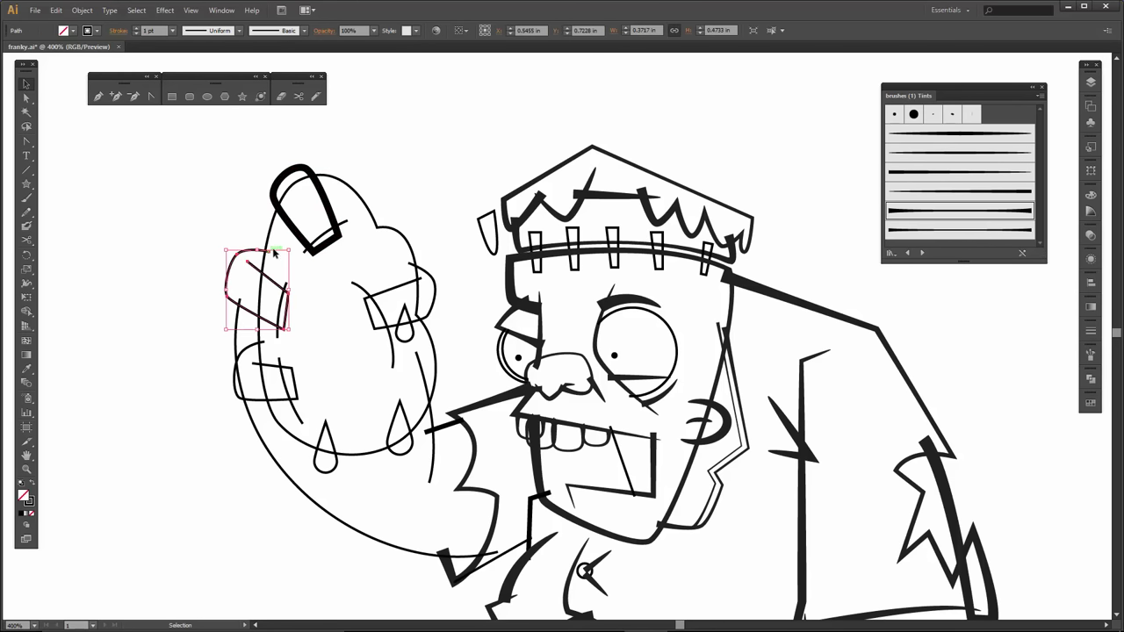
click(918, 175)
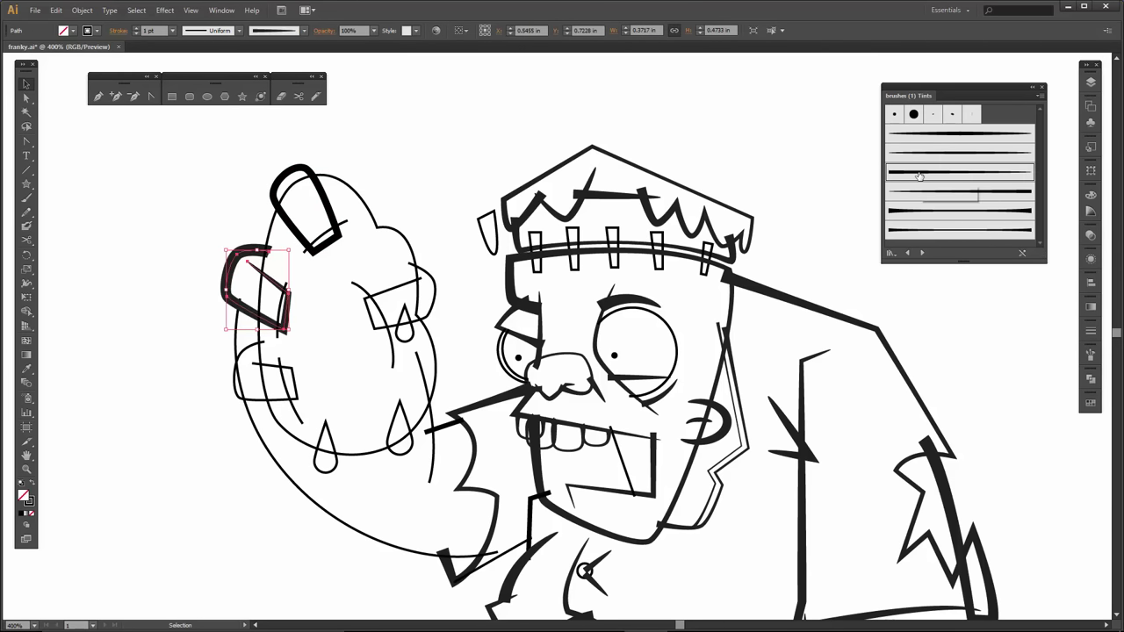
click(174, 31)
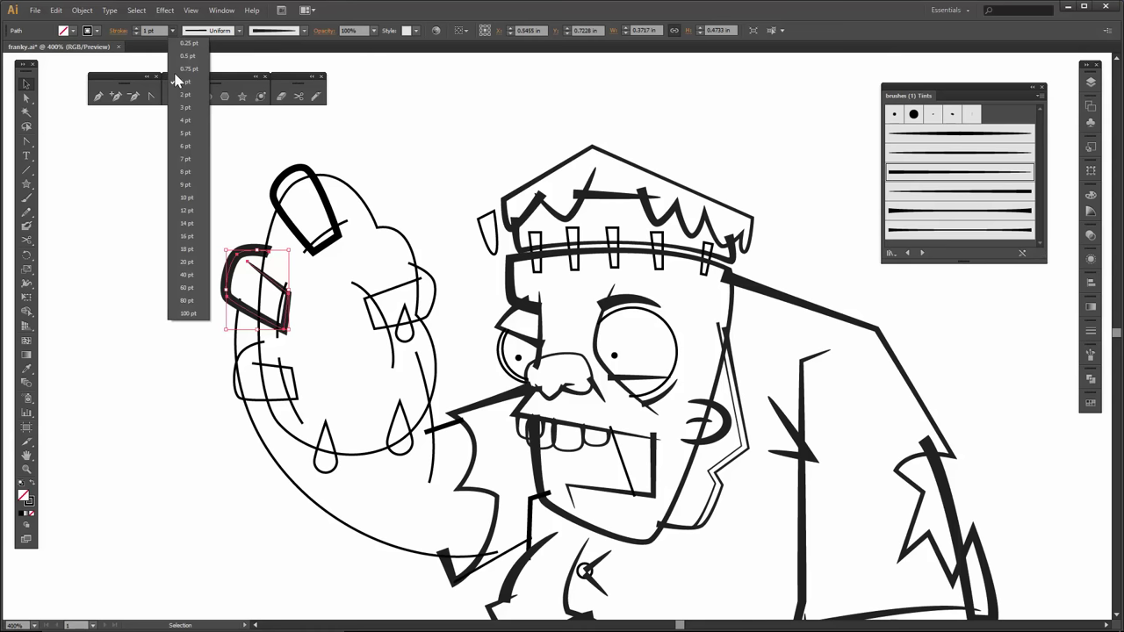
click(187, 69)
click(312, 362)
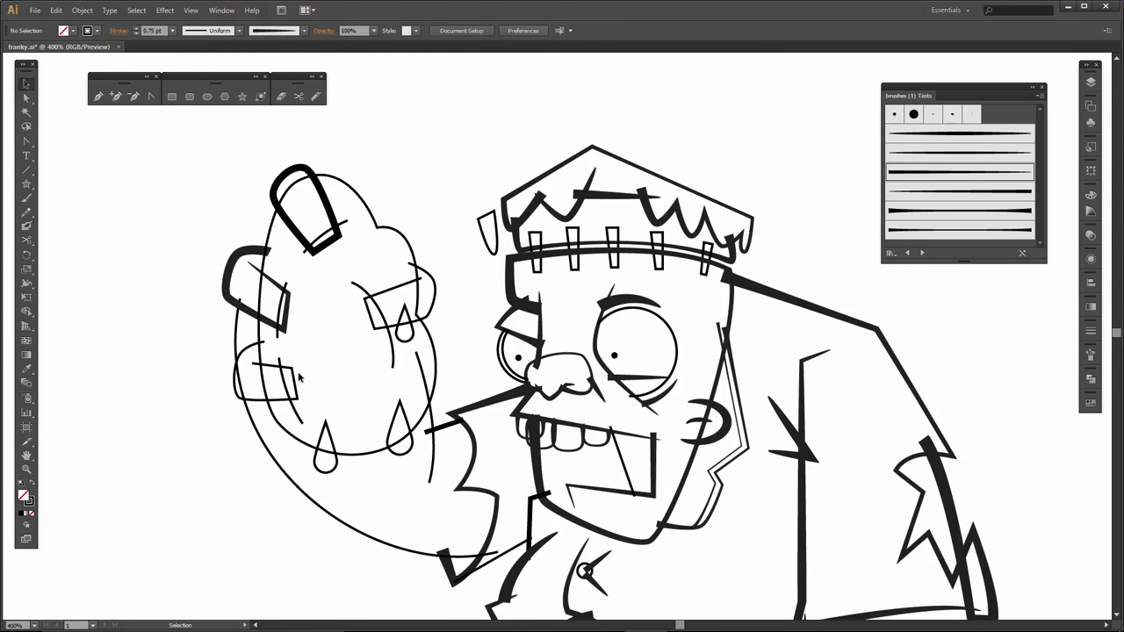
click(292, 376)
click(894, 172)
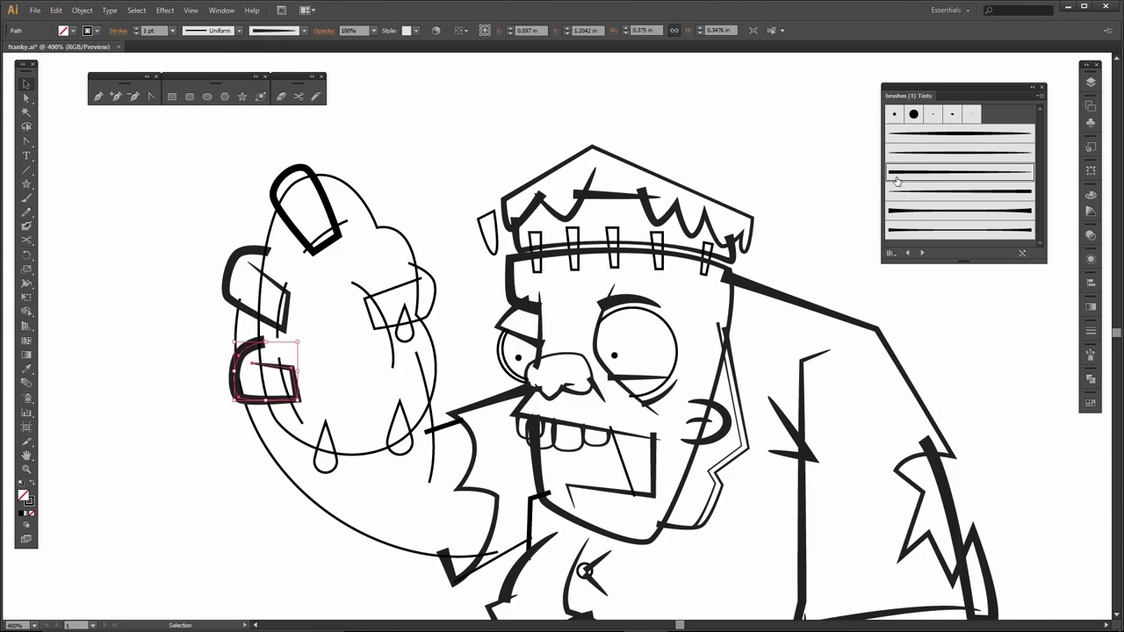
click(172, 30)
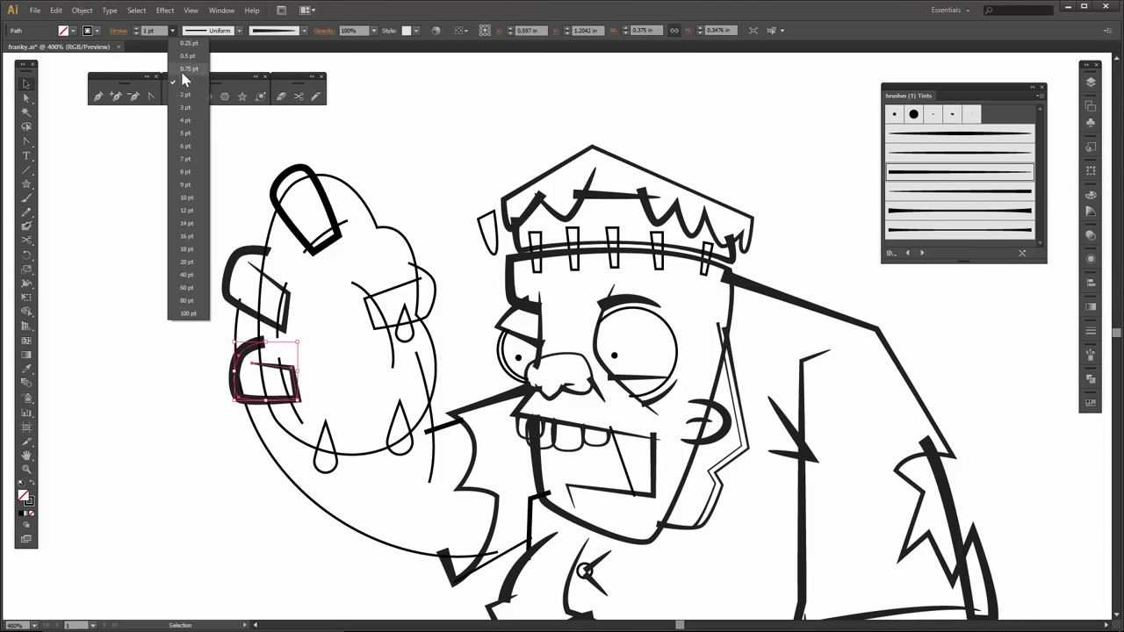
click(185, 69)
- Give the patch above the teardrops the thick tapered brush at 0.75 pt
click(410, 283)
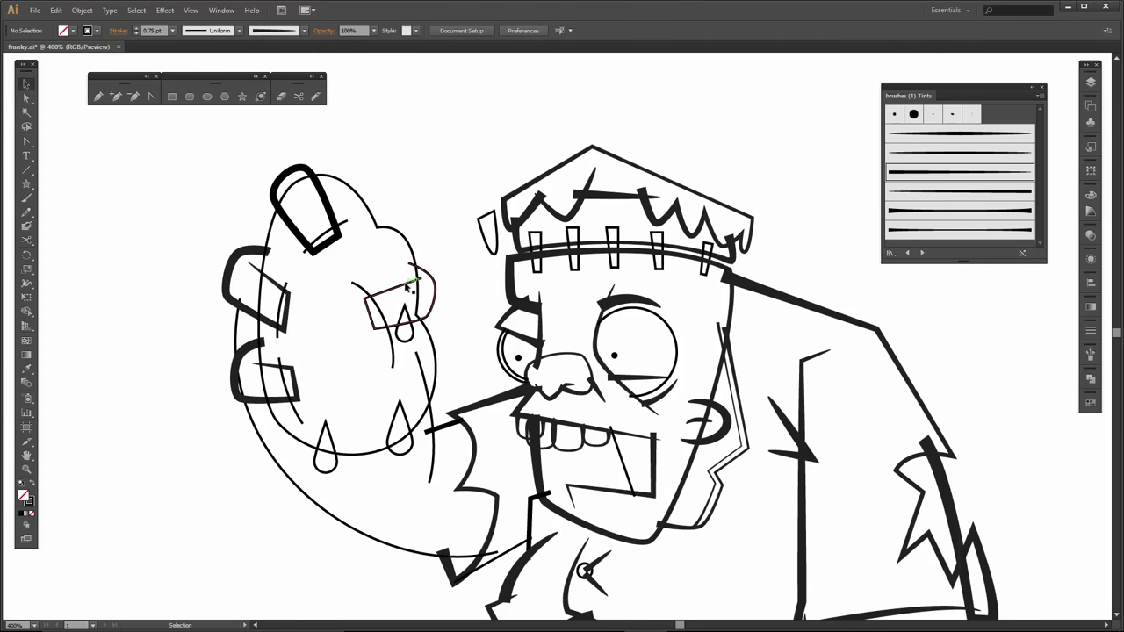
click(913, 193)
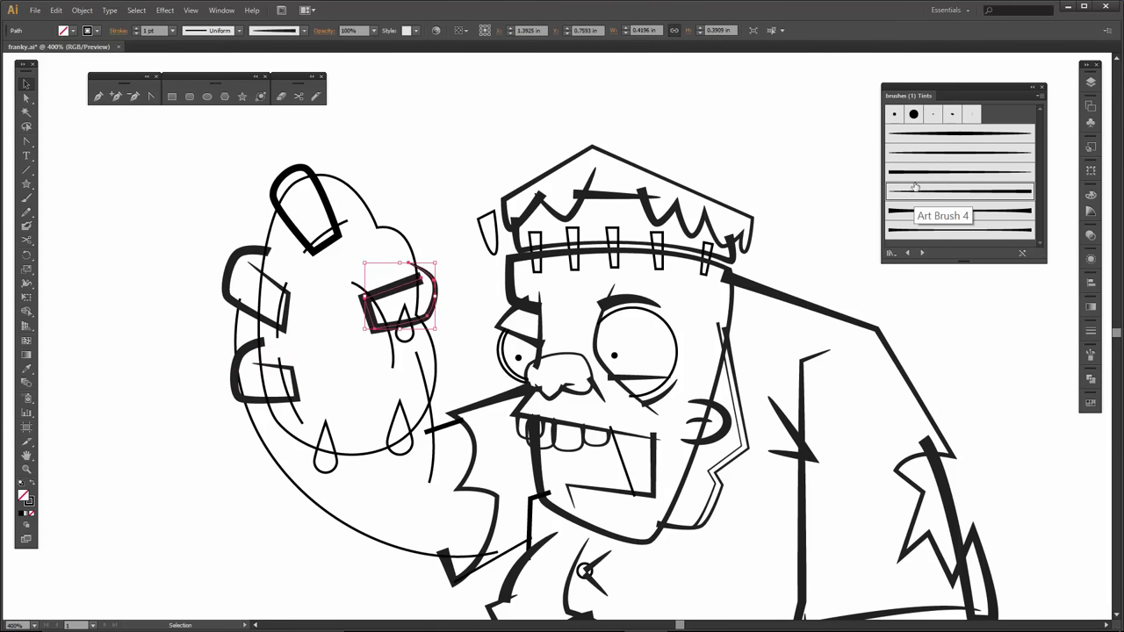
click(918, 177)
click(172, 30)
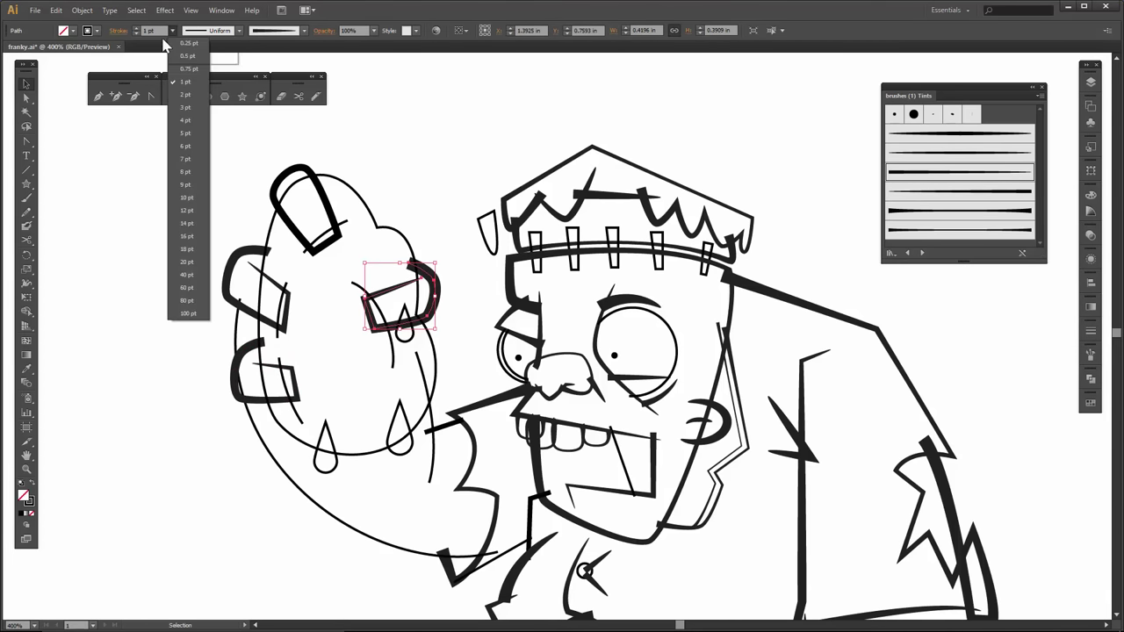
click(185, 69)
- Apply a tapered brush stroke to the hand's outline
key(a)
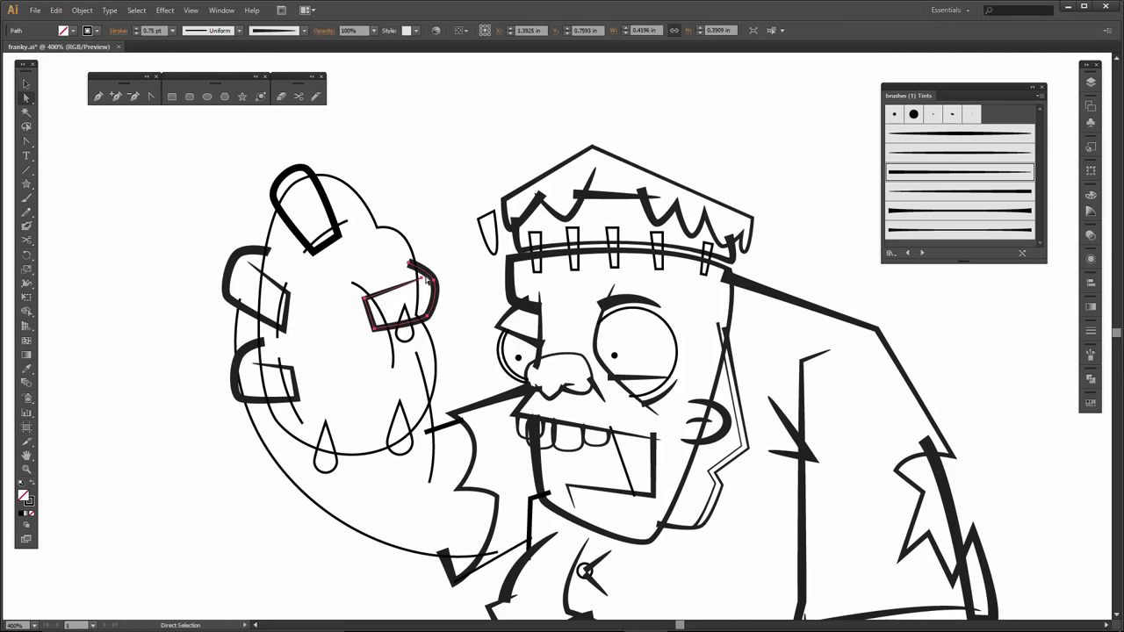
key(v)
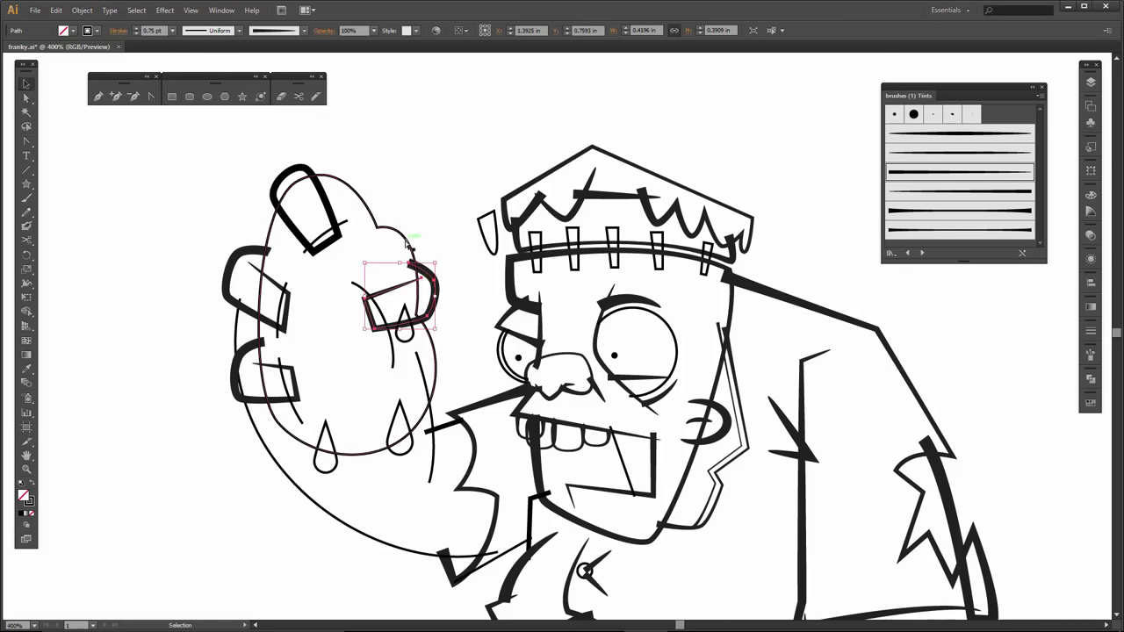
click(406, 244)
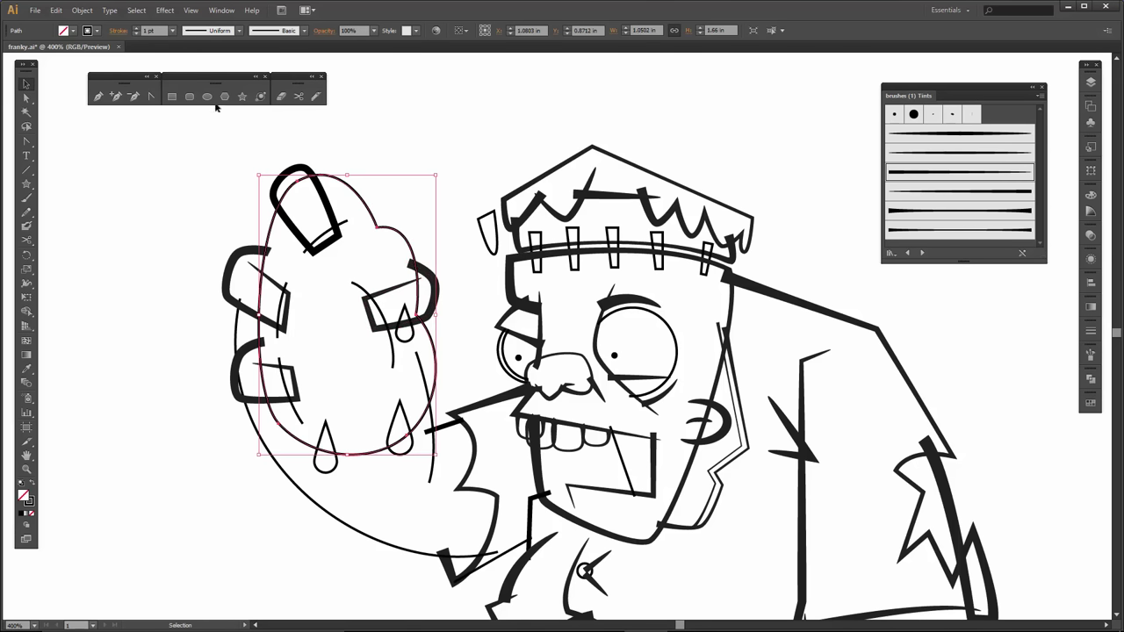
click(917, 155)
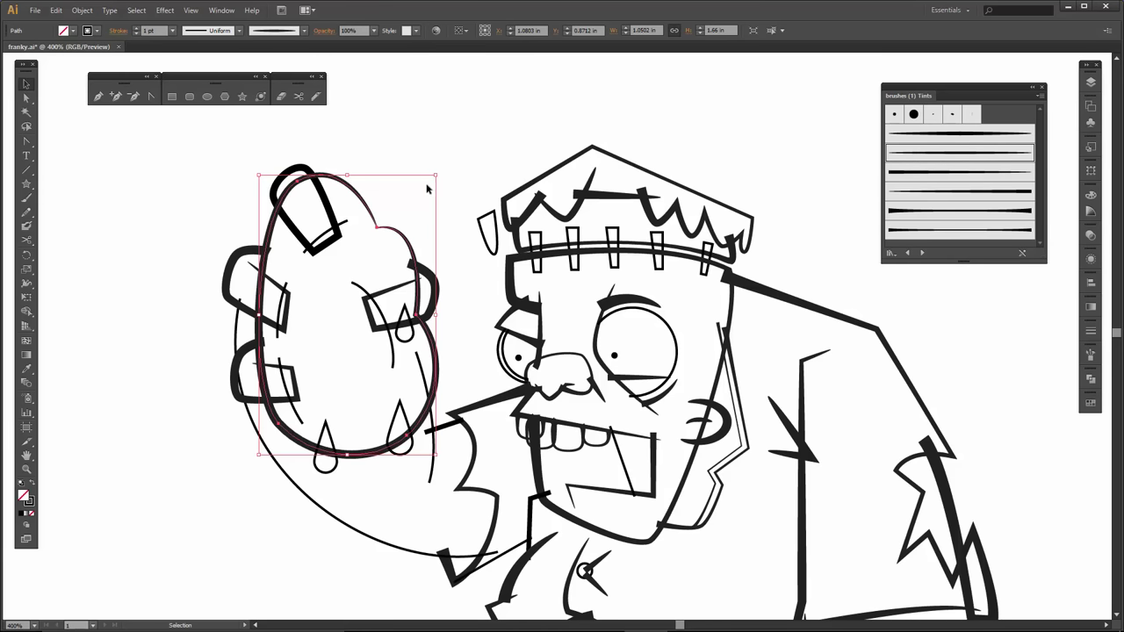
click(408, 152)
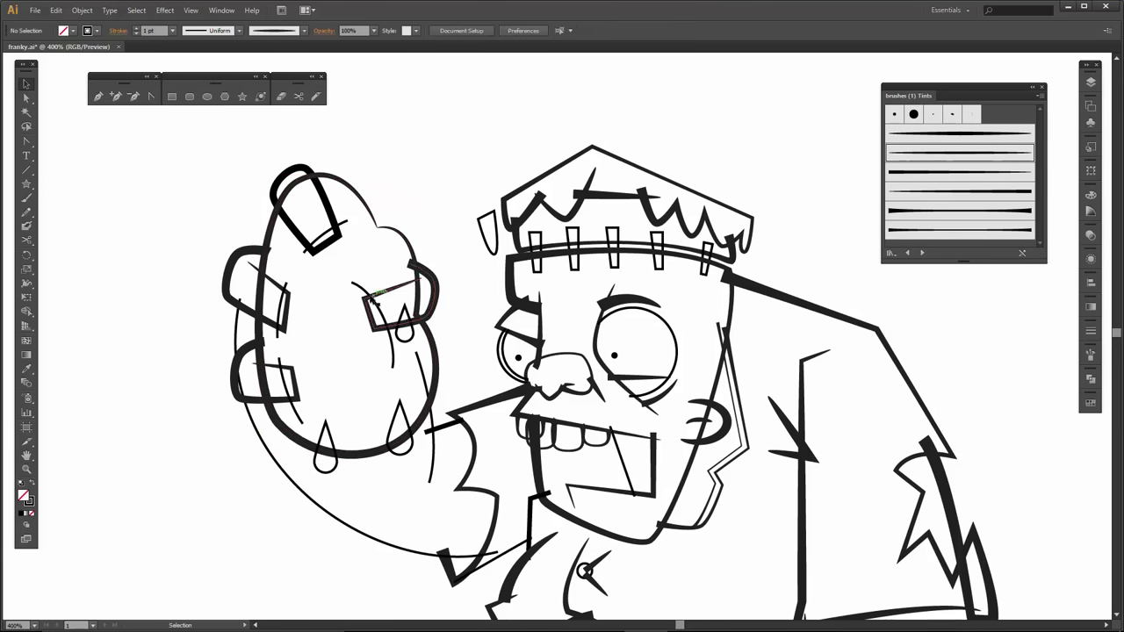
- Give the bolt, cheek, side and lower-left head lines a tapered brush at 0.5 pt
click(338, 230)
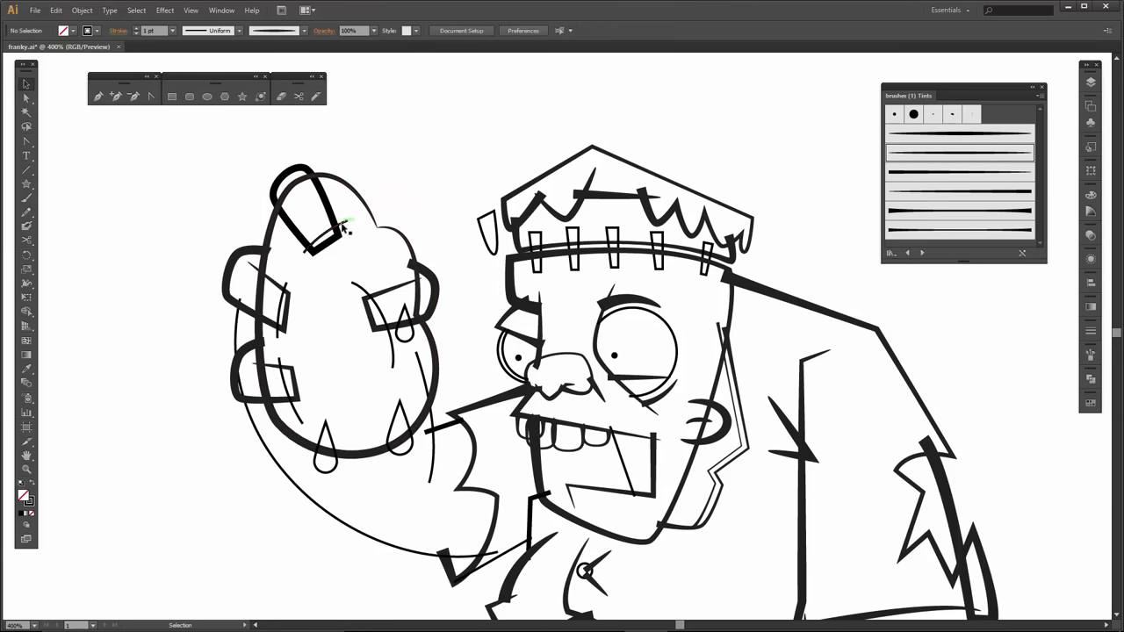
shift+click(354, 284)
shift+click(288, 289)
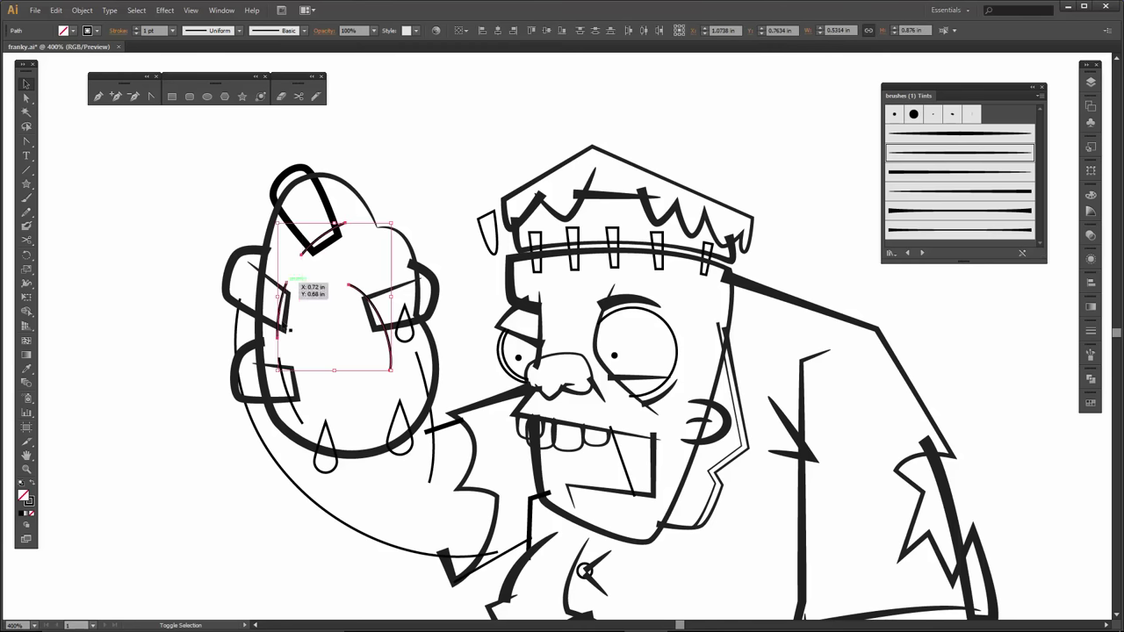
shift+click(292, 416)
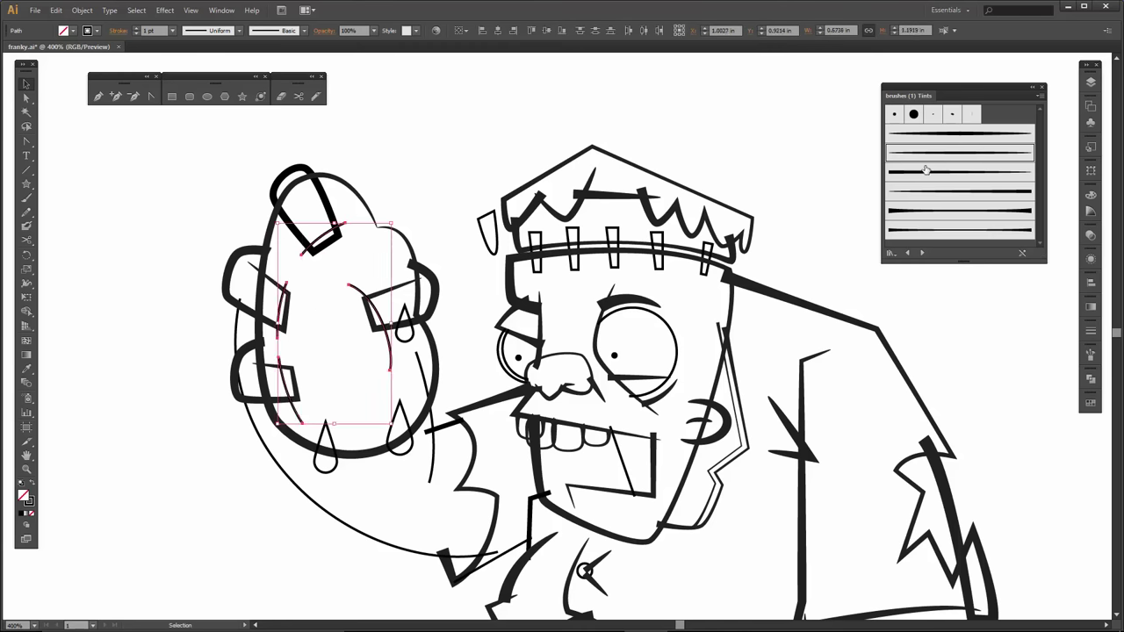
click(929, 158)
click(173, 30)
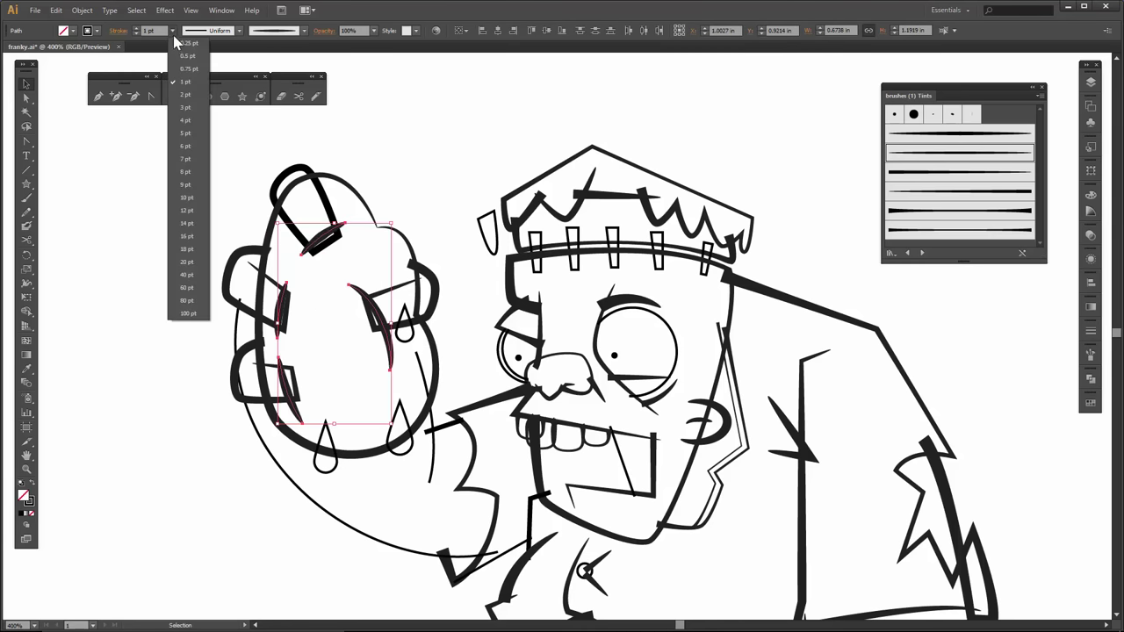
click(187, 55)
click(416, 176)
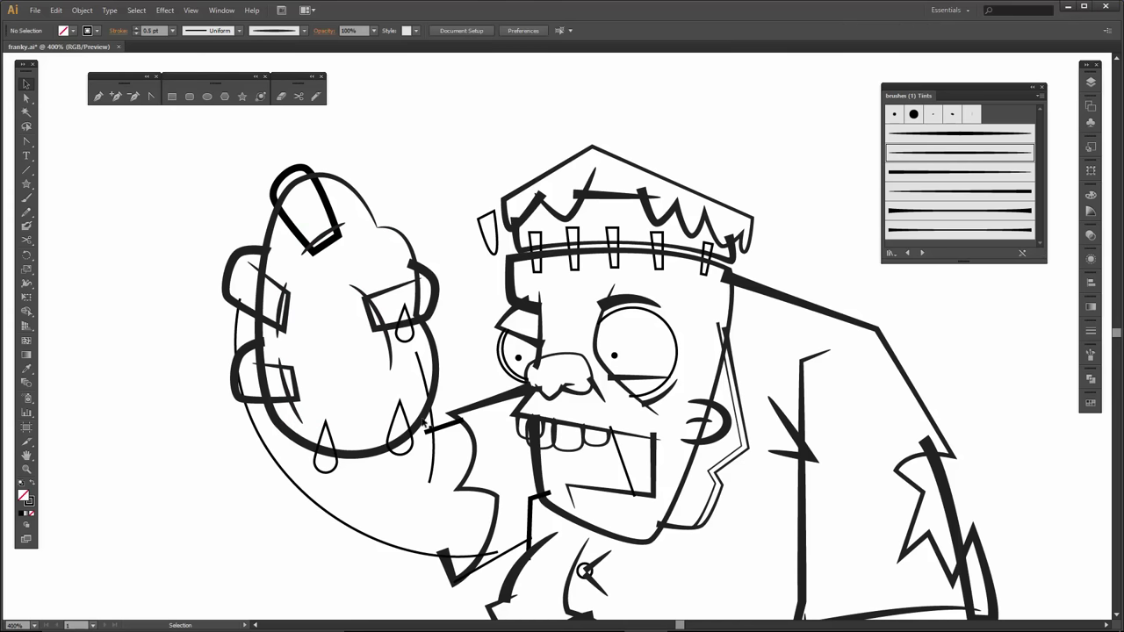
- Brush the line below the head with the third tapered brush and the arm arc with the bottom one
click(425, 422)
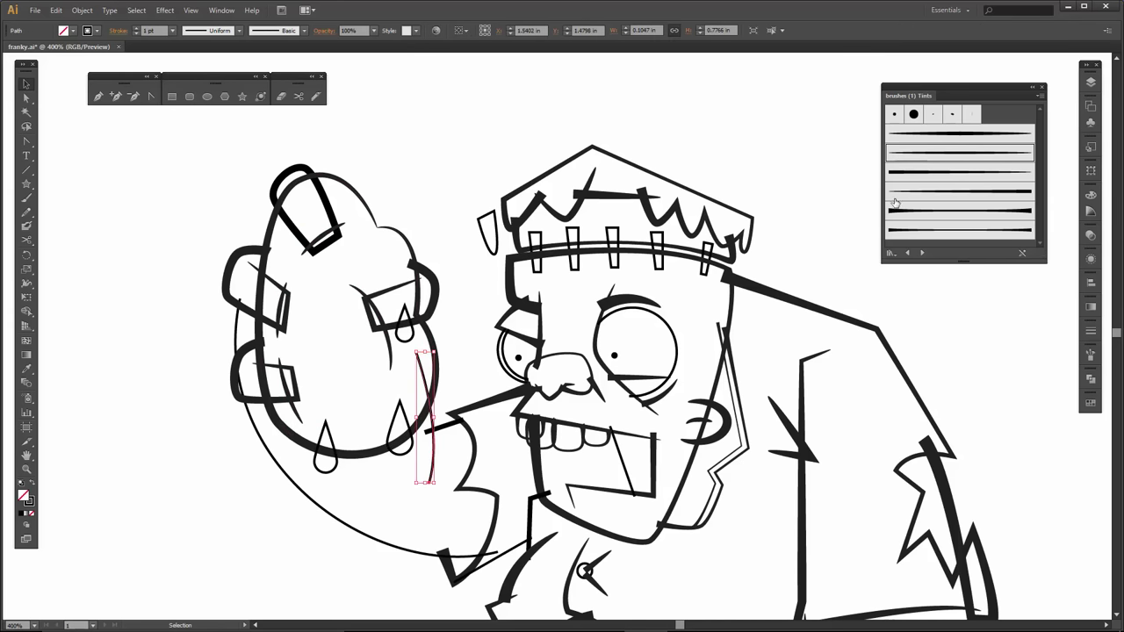
click(922, 177)
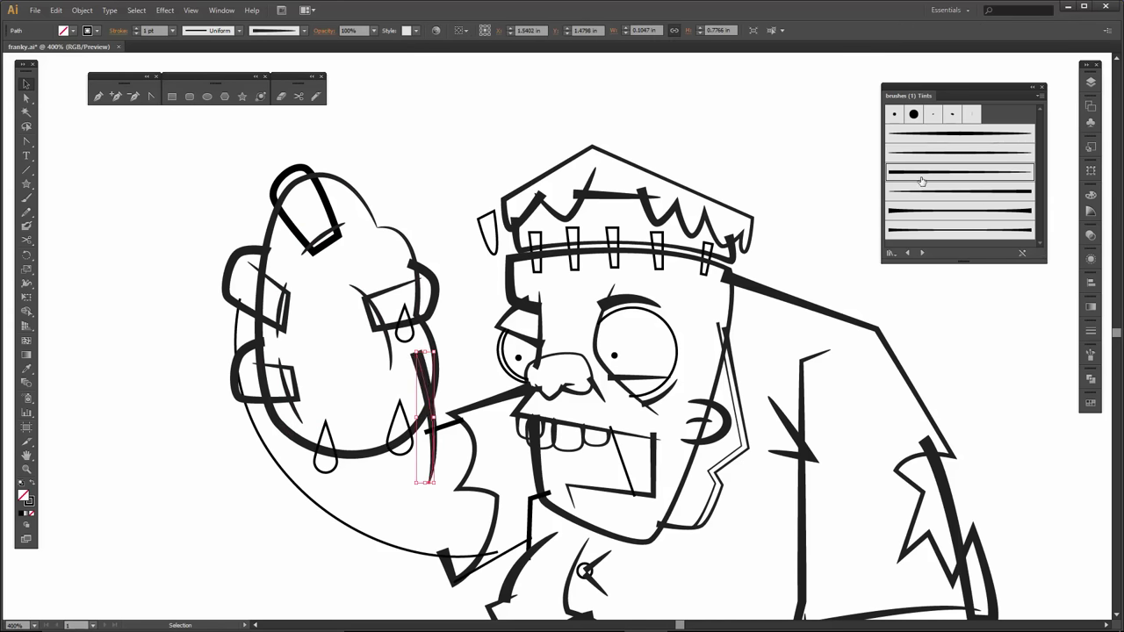
key(c)
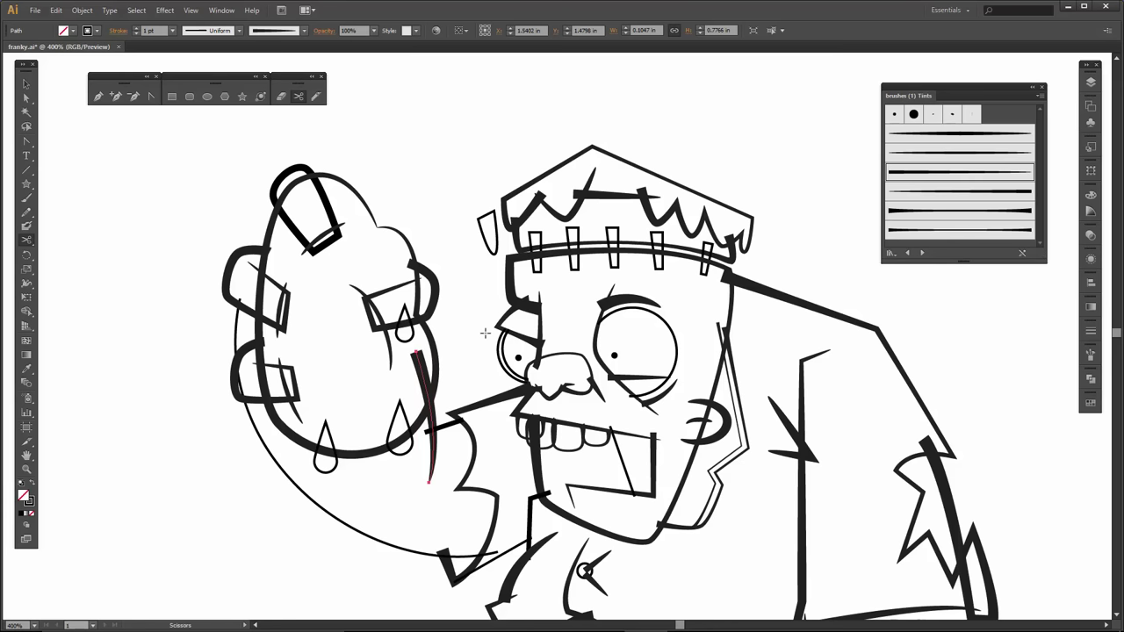
key(v)
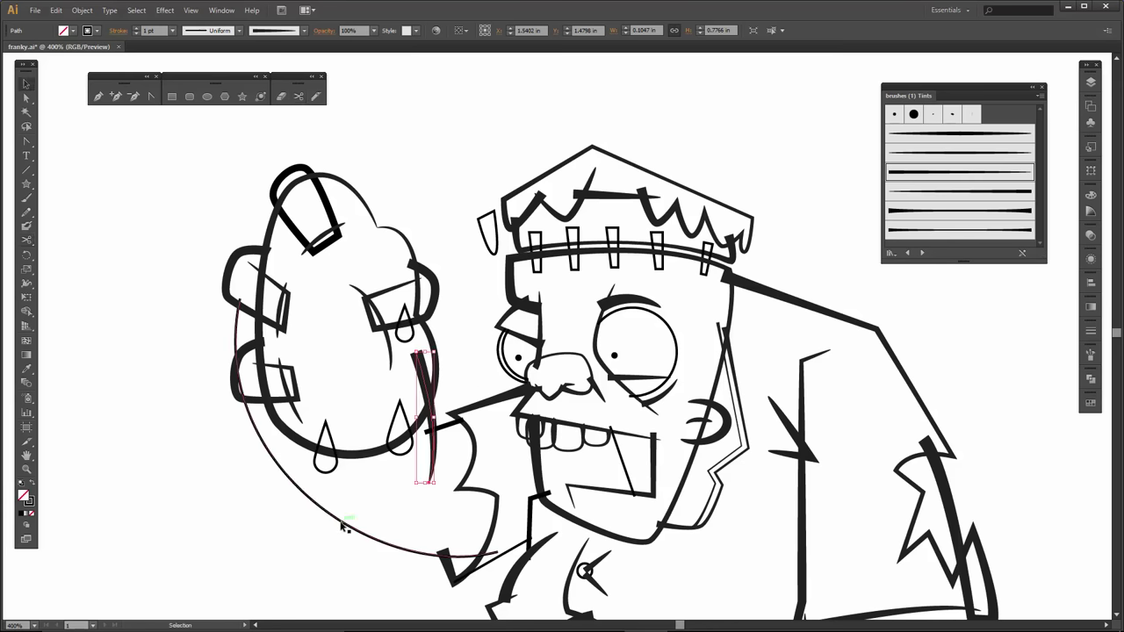
click(343, 533)
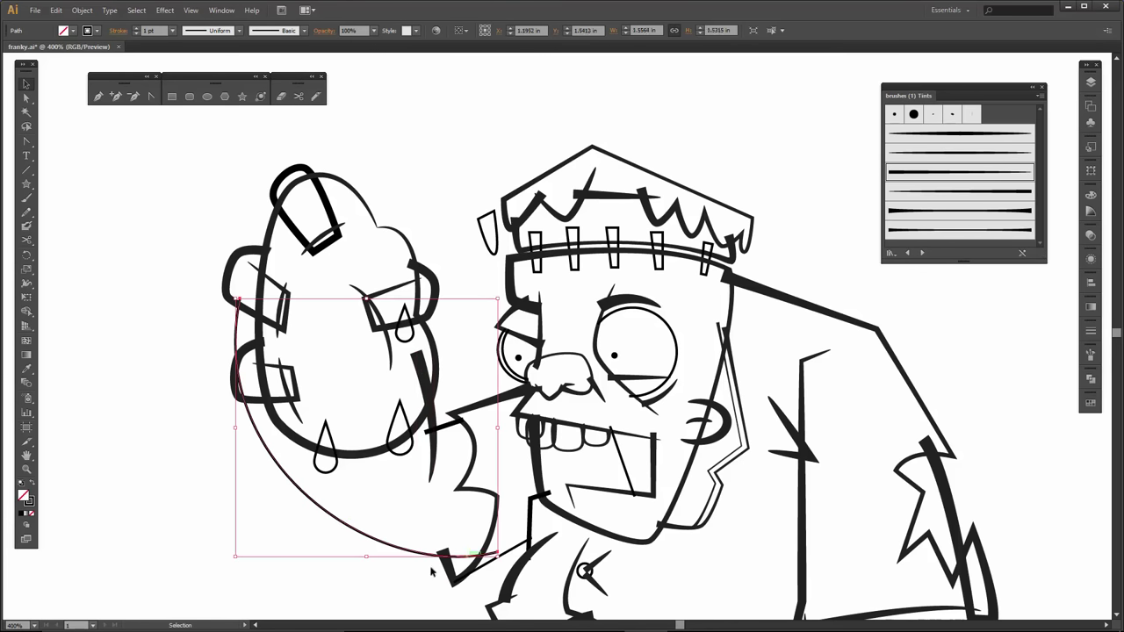
click(904, 226)
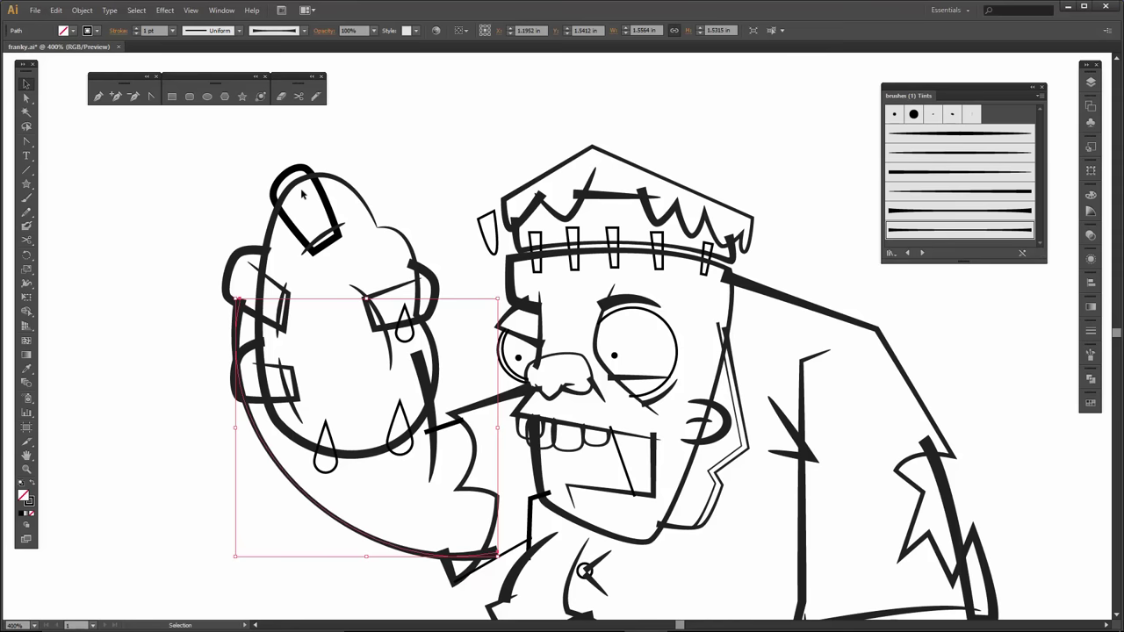
click(237, 430)
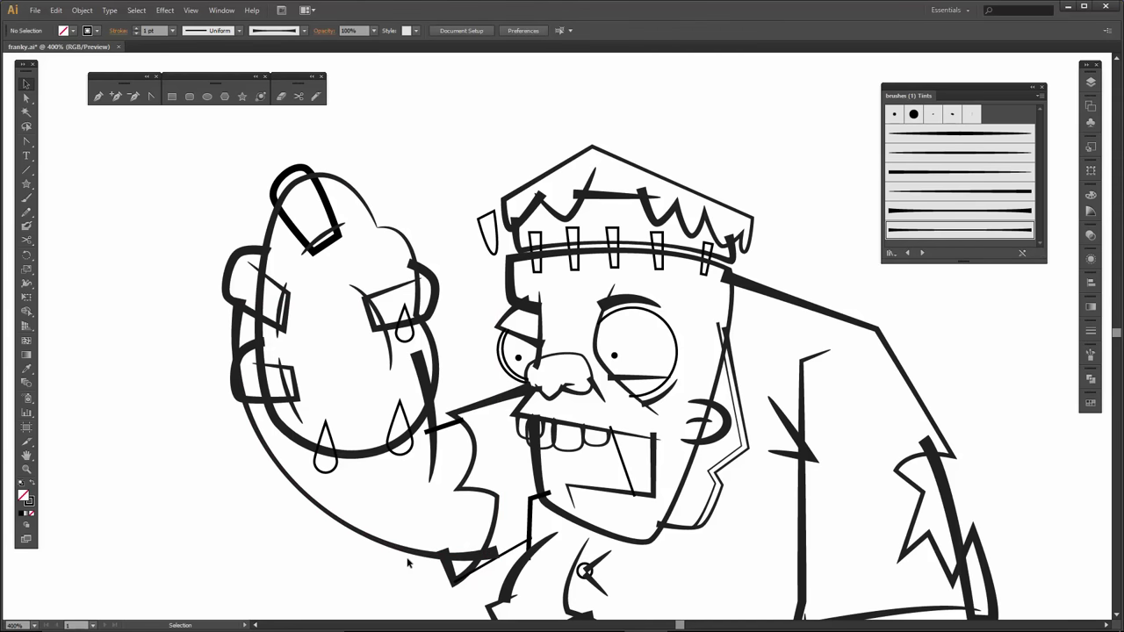
- Increase the small wrist line's stroke weight to 2 pt
drag(407, 556, 320, 443)
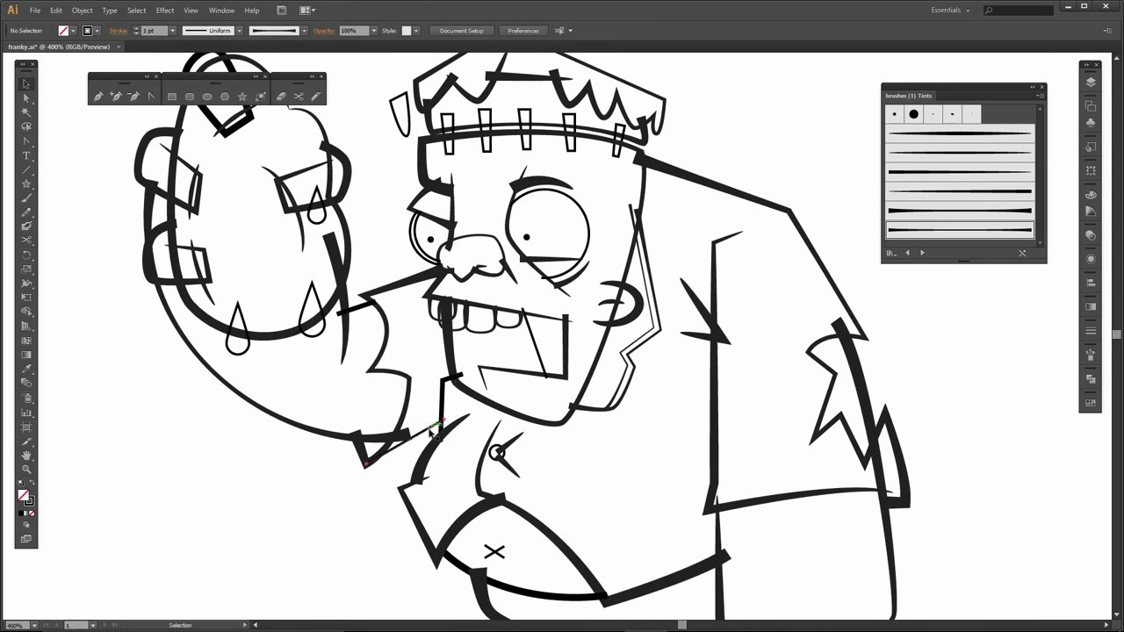
click(431, 430)
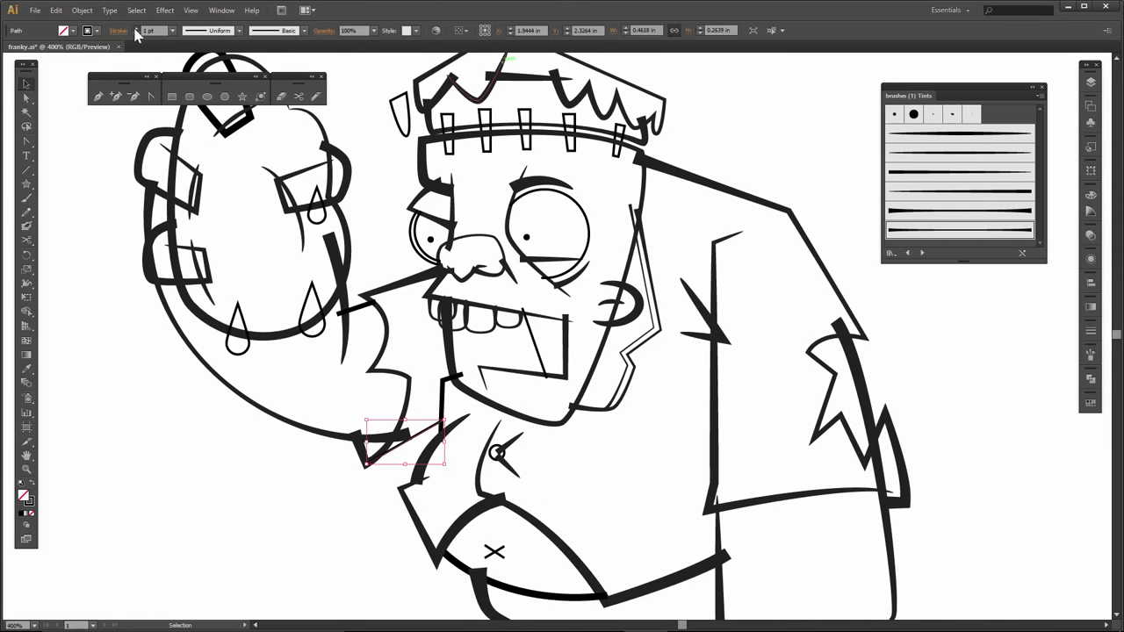
click(136, 28)
scroll(222, 224, up, 1)
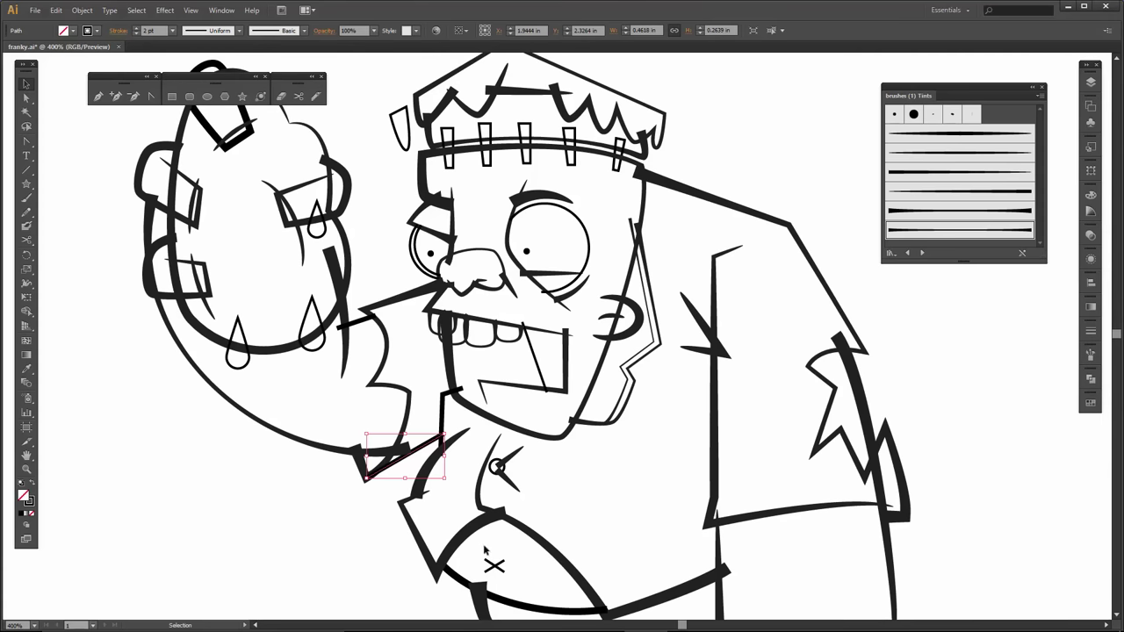
- Give the chest X a tapered brush with a 0.25 pt stroke weight
click(494, 564)
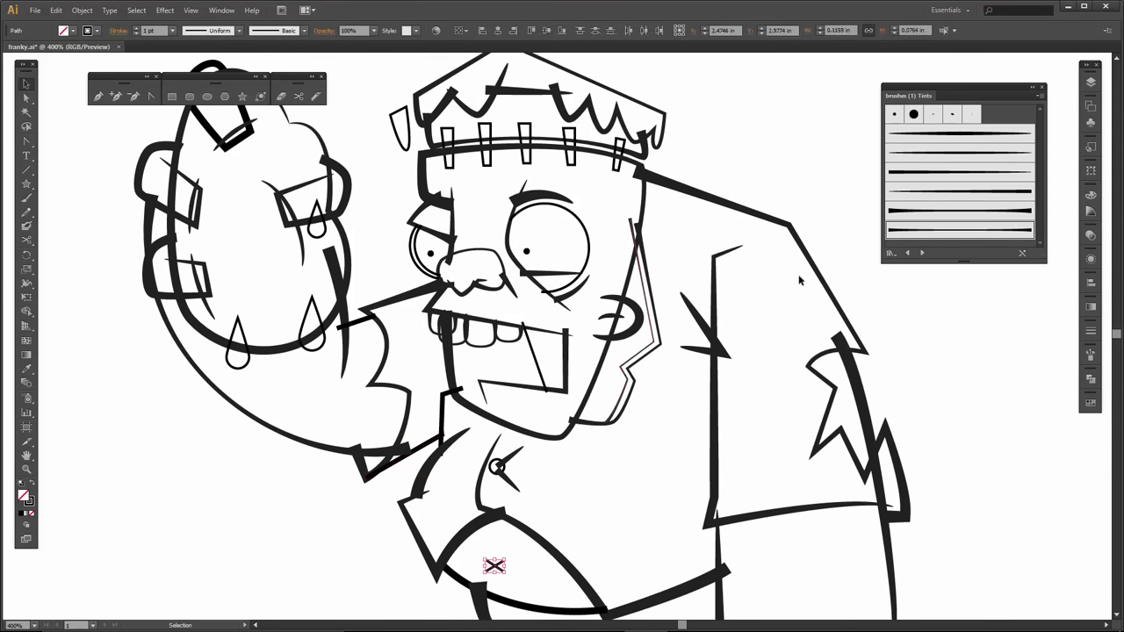
click(943, 154)
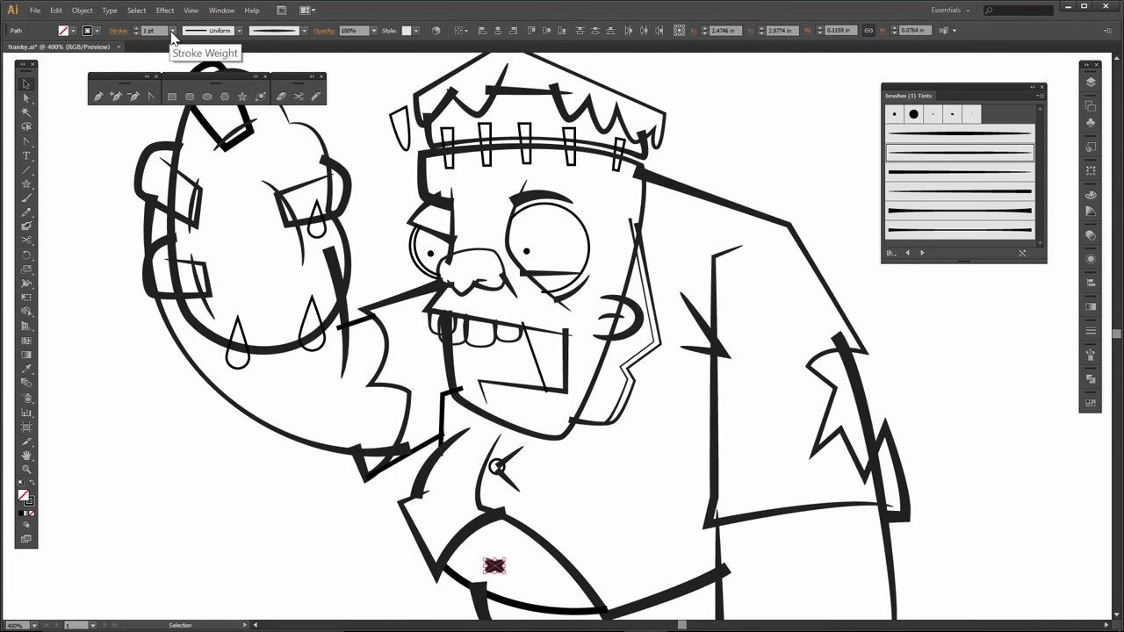
click(173, 30)
click(182, 50)
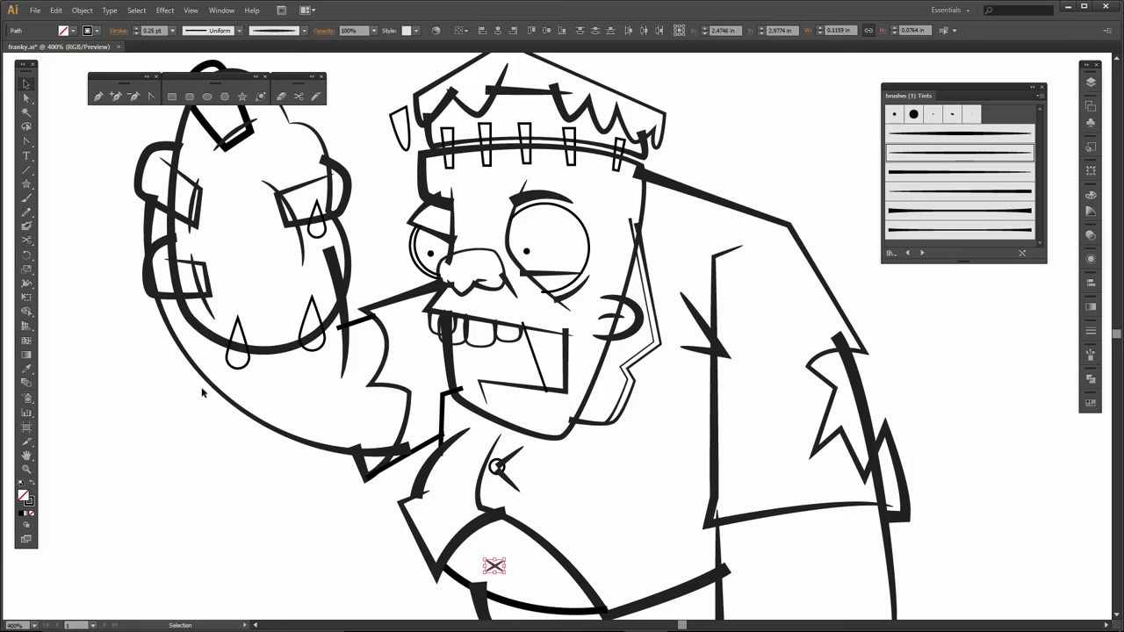
click(564, 525)
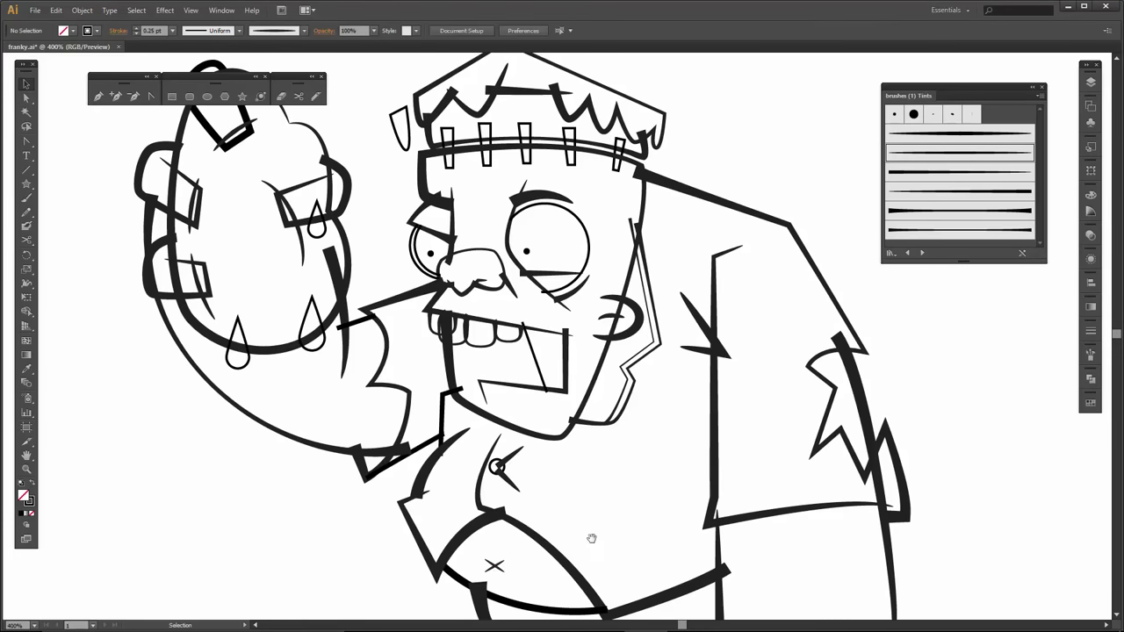
mouse_move(589, 535)
mouse_down()
mouse_move(549, 326)
mouse_move(467, 260)
mouse_move(525, 384)
mouse_move(521, 489)
mouse_move(573, 539)
mouse_up()
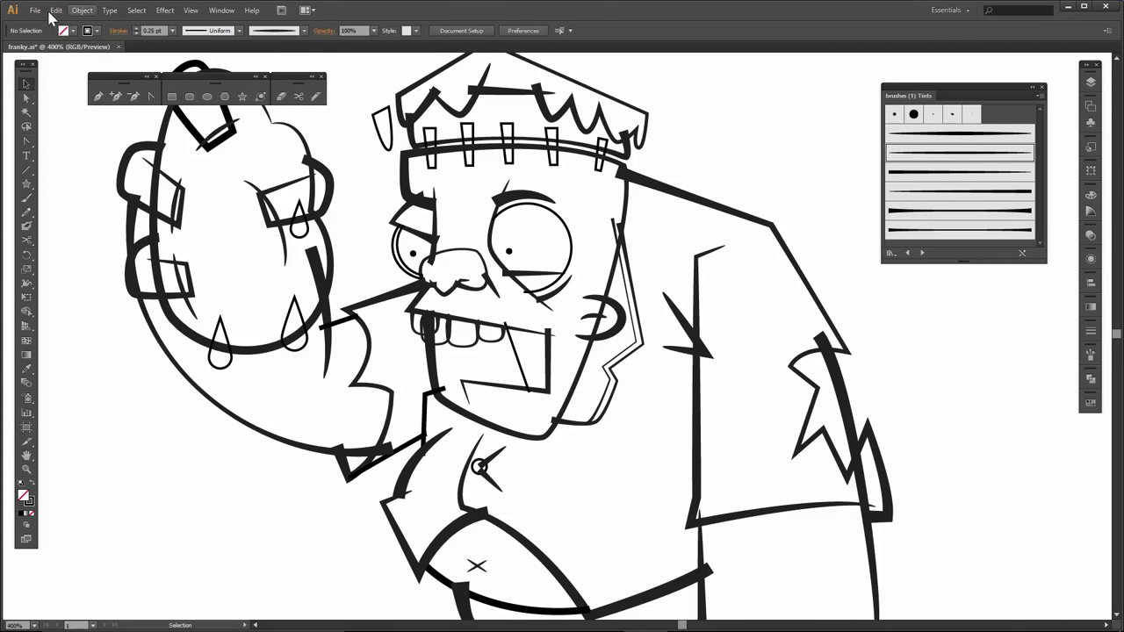
- Save franky.ai with File > Save
click(35, 10)
click(74, 142)
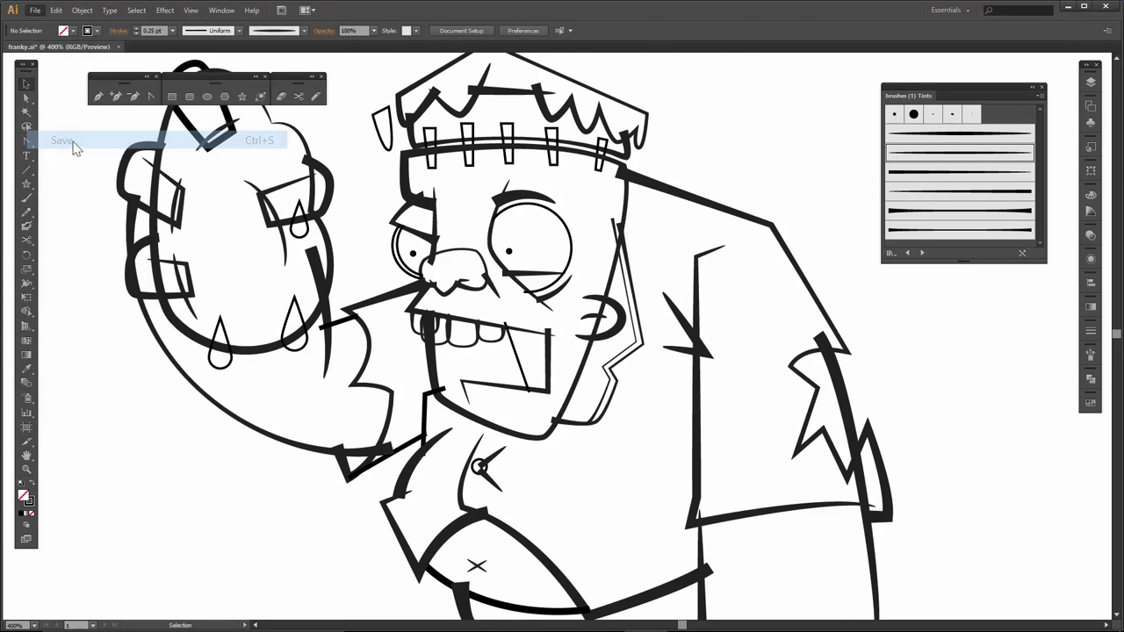
scroll(254, 300, up, 2)
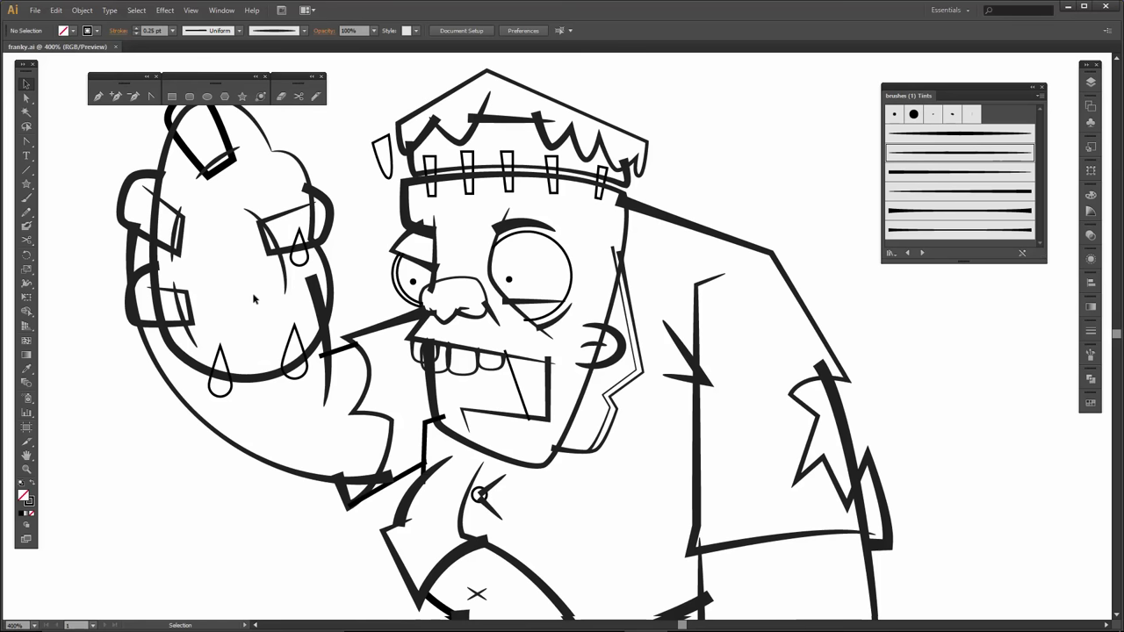
scroll(254, 299, up, 1)
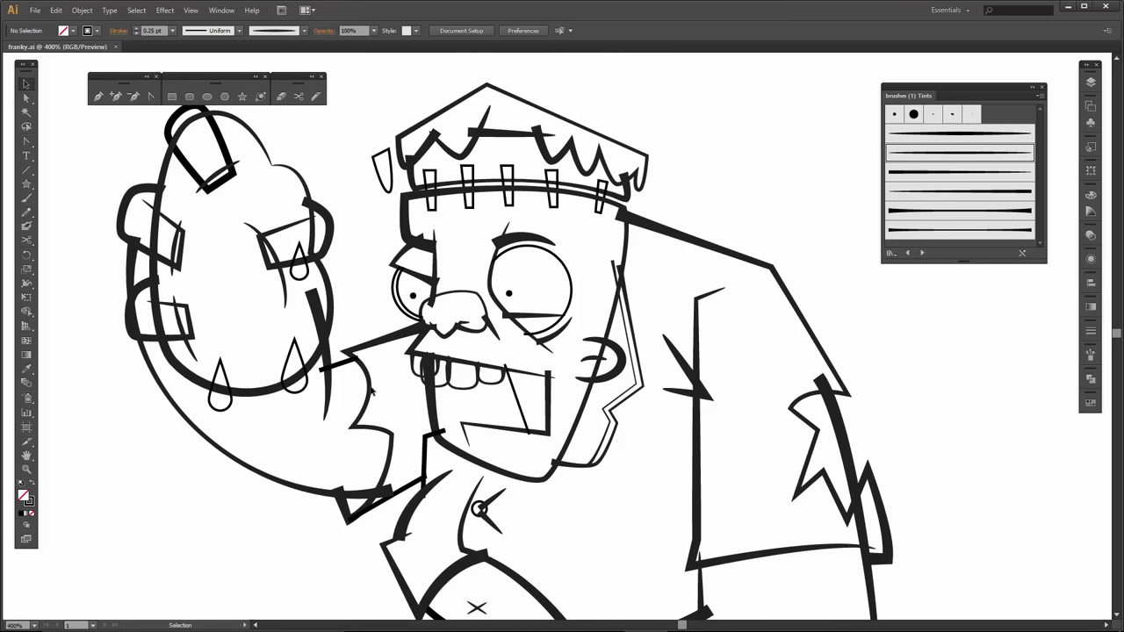
- Zoom in closely on the face, mouth and teardrops to inspect the stroke edges
drag(371, 390, 406, 351)
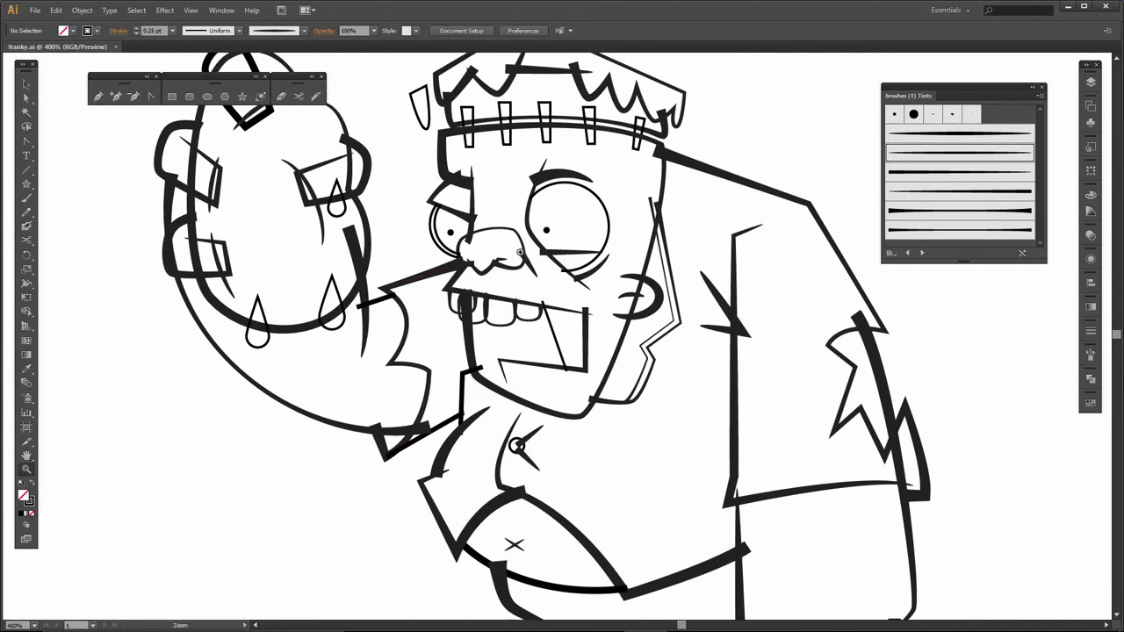
click(520, 253)
drag(519, 266, 349, 357)
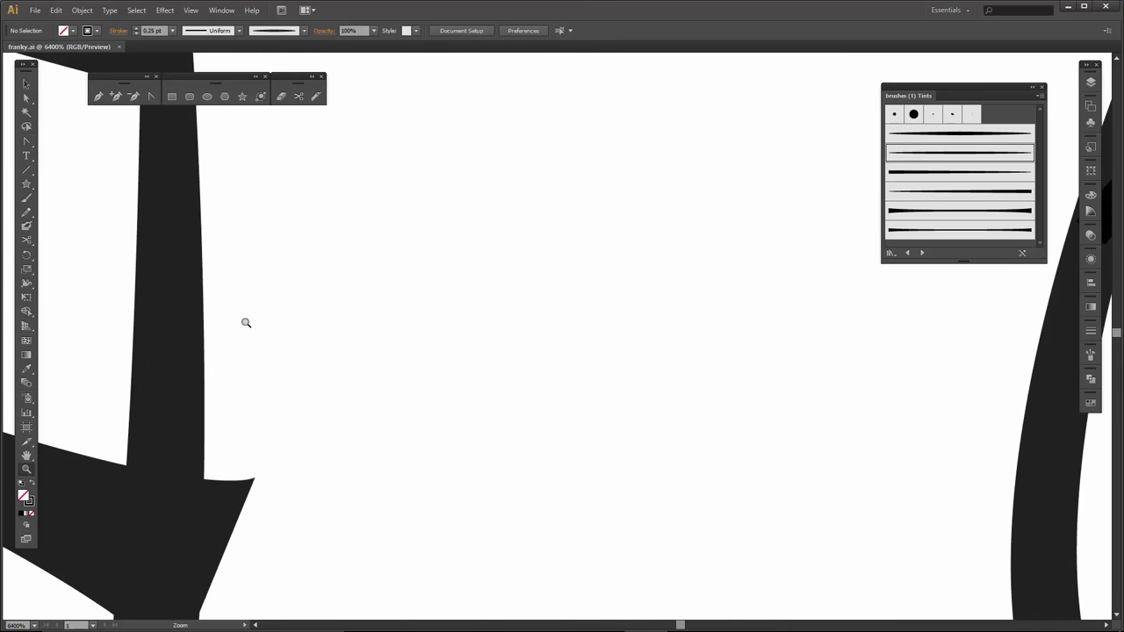
key(ctrl+minus)
key(ctrl+minus)
key(ctrl+minus)
key(ctrl+minus)
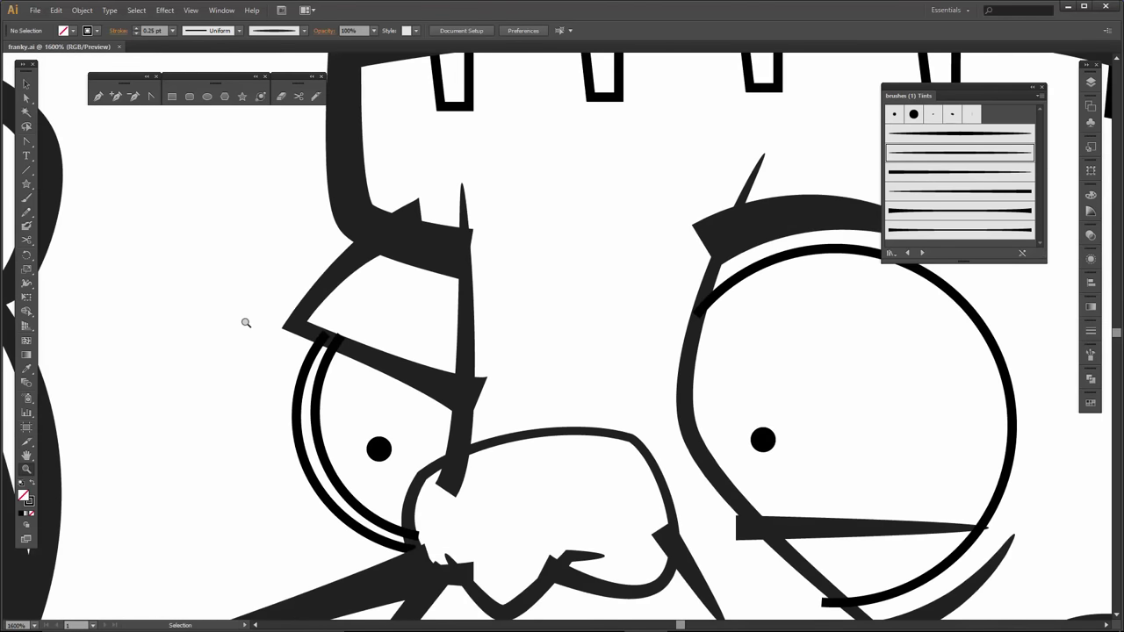
key(ctrl+minus)
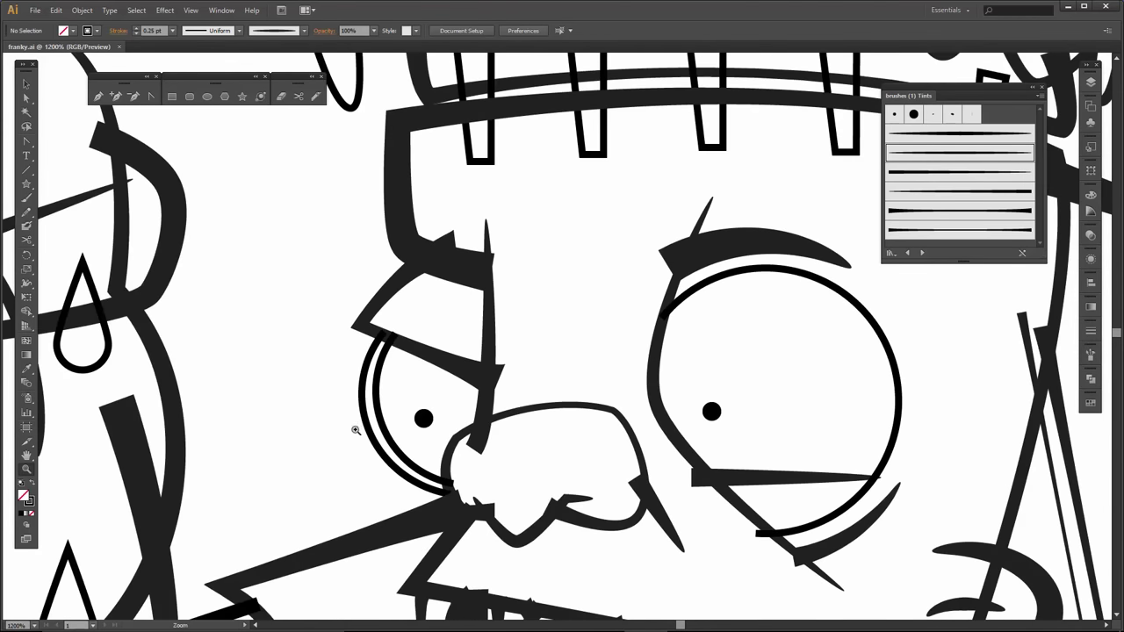
drag(834, 493, 647, 306)
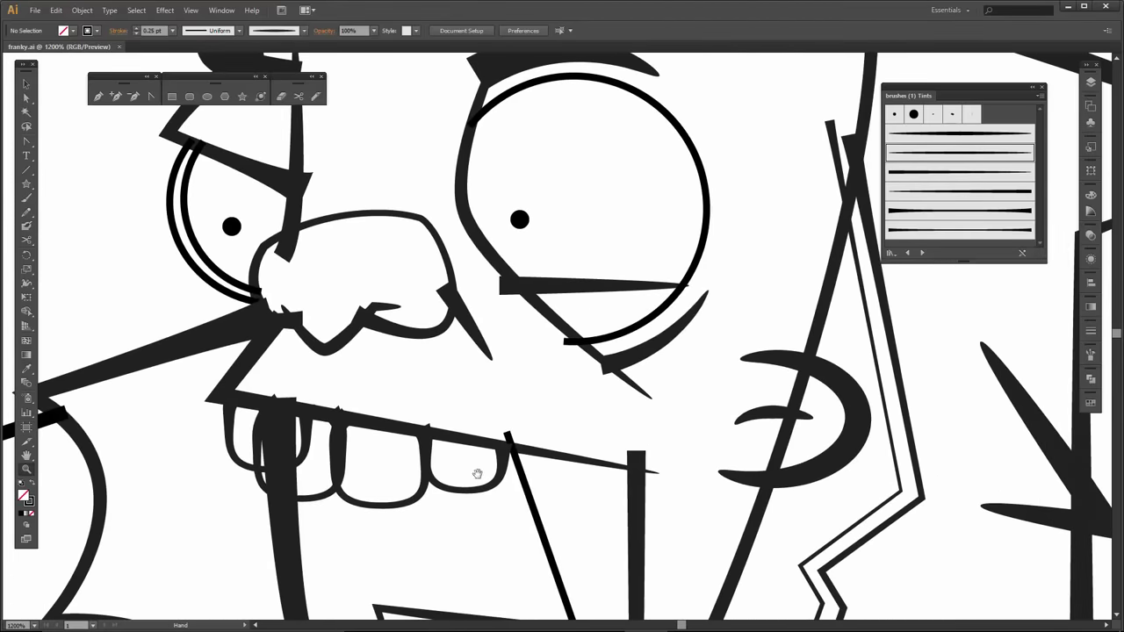
drag(477, 468, 655, 325)
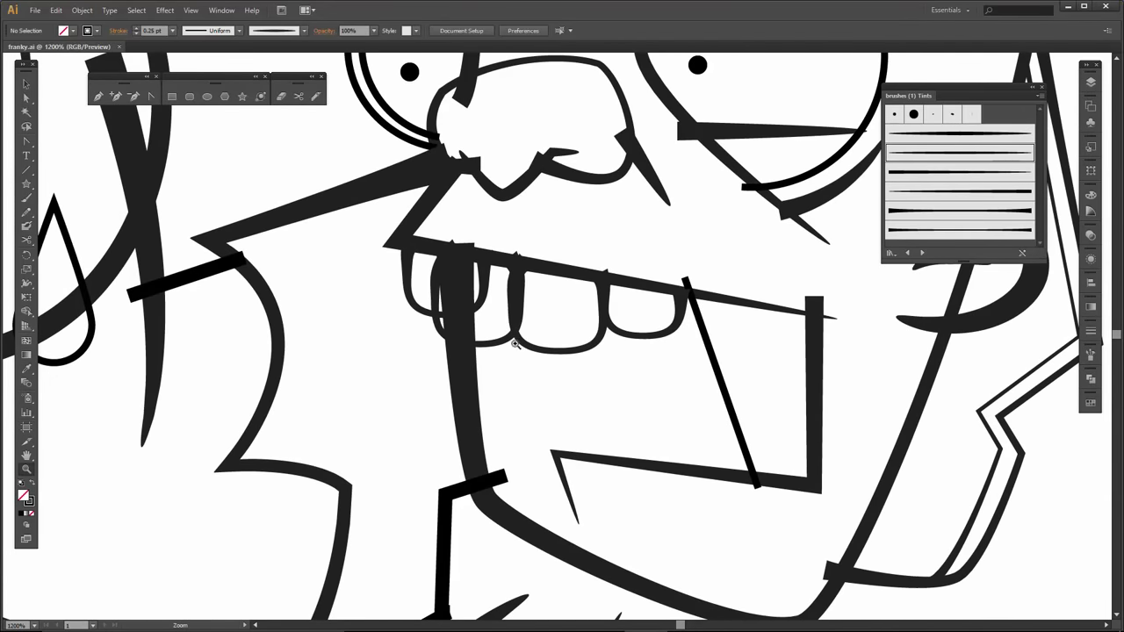
key(space)
drag(346, 373, 733, 443)
- Reshape the fist's bracket stroke by moving its top-right, top-left and lower-right anchors
drag(445, 232, 507, 517)
drag(512, 279, 616, 410)
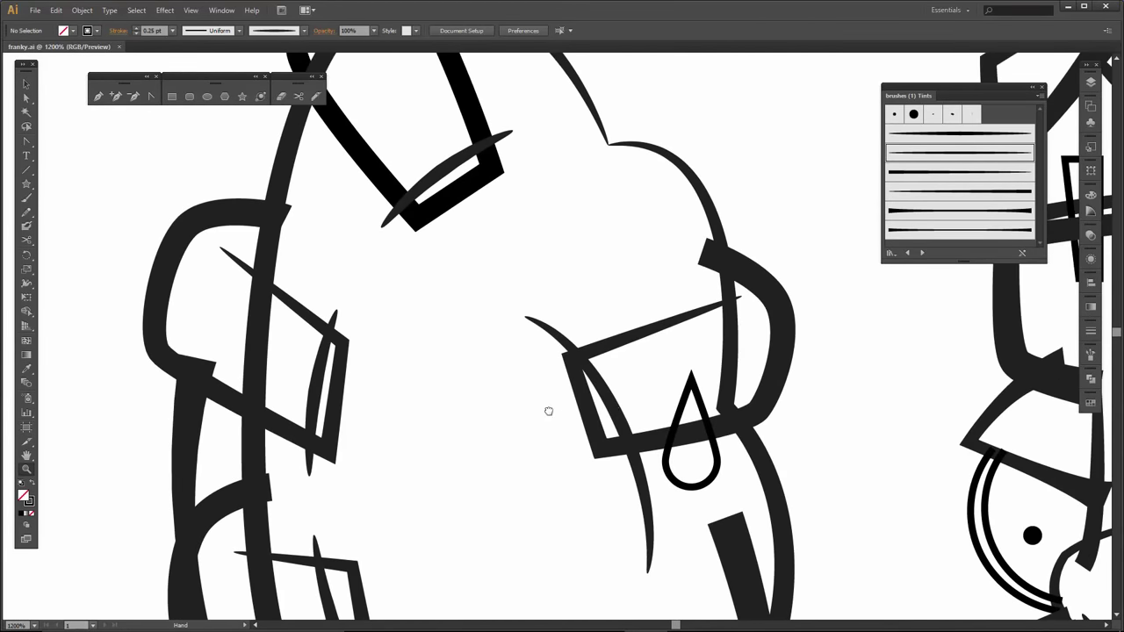
drag(548, 410, 363, 331)
key(a)
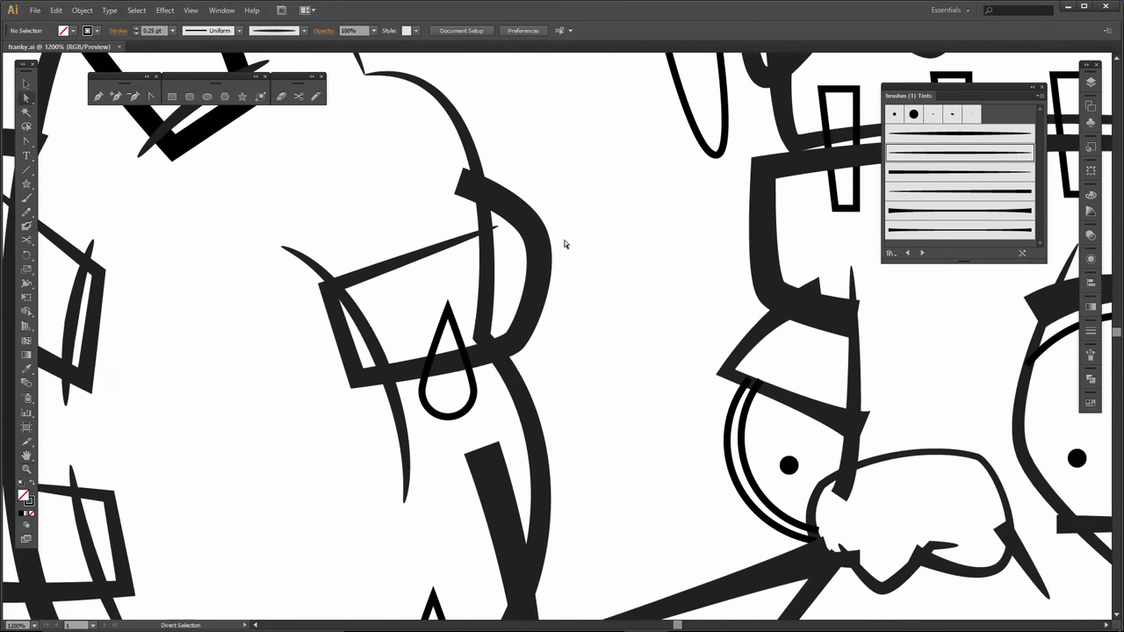
drag(539, 239, 551, 223)
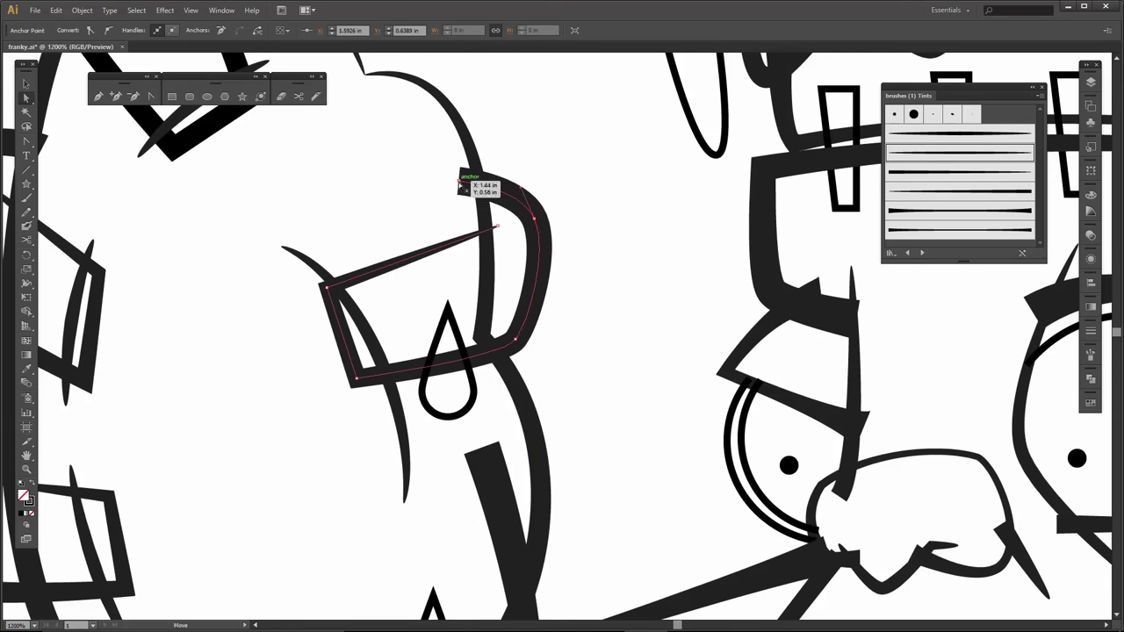
drag(459, 181, 468, 188)
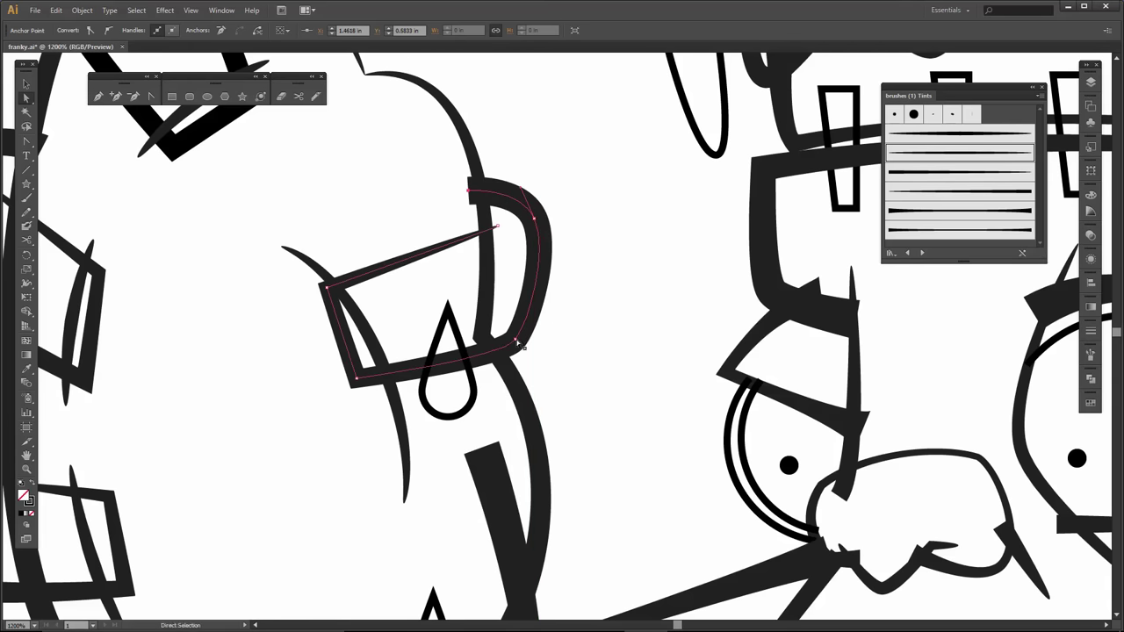
drag(515, 339, 530, 339)
- Apply Art Brush 6 to the right sleeve's vertical line
click(947, 231)
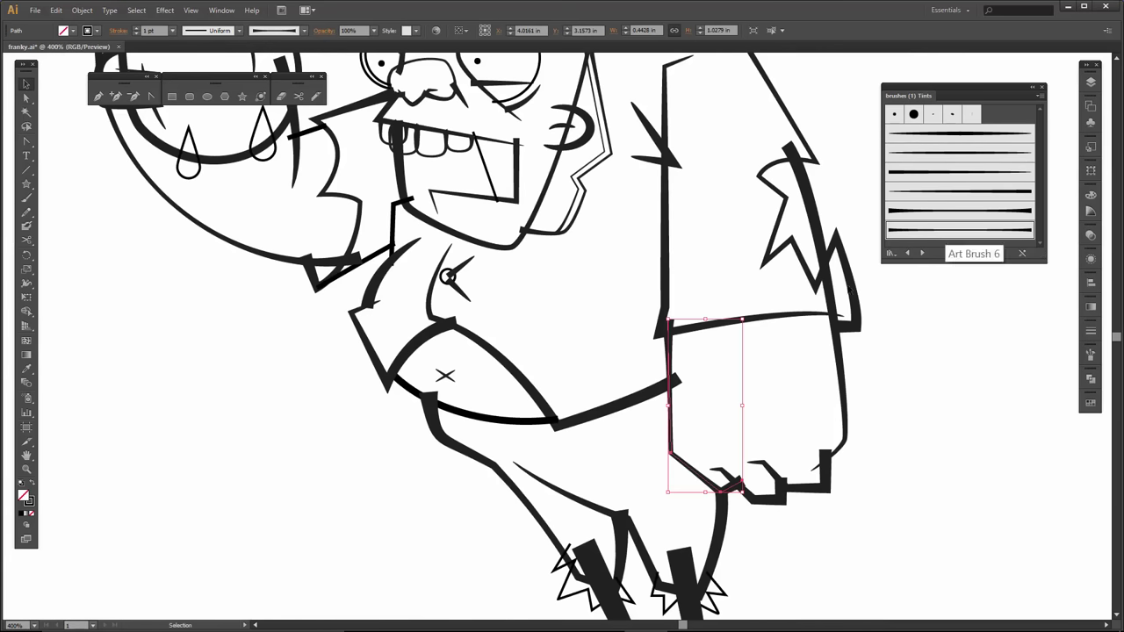
click(594, 369)
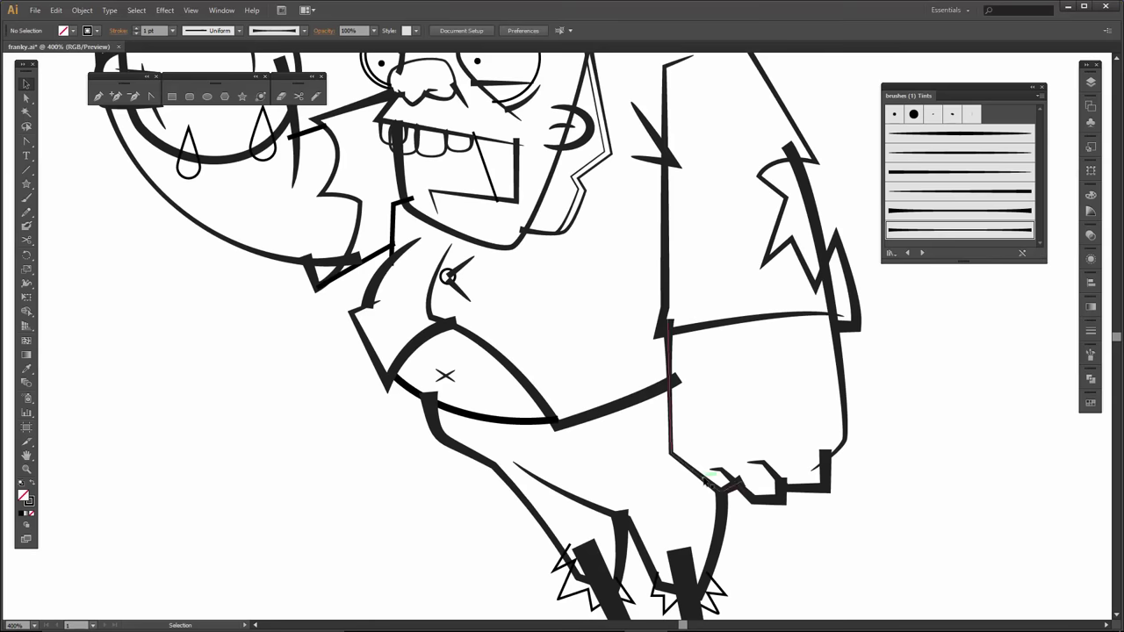
drag(571, 369, 703, 470)
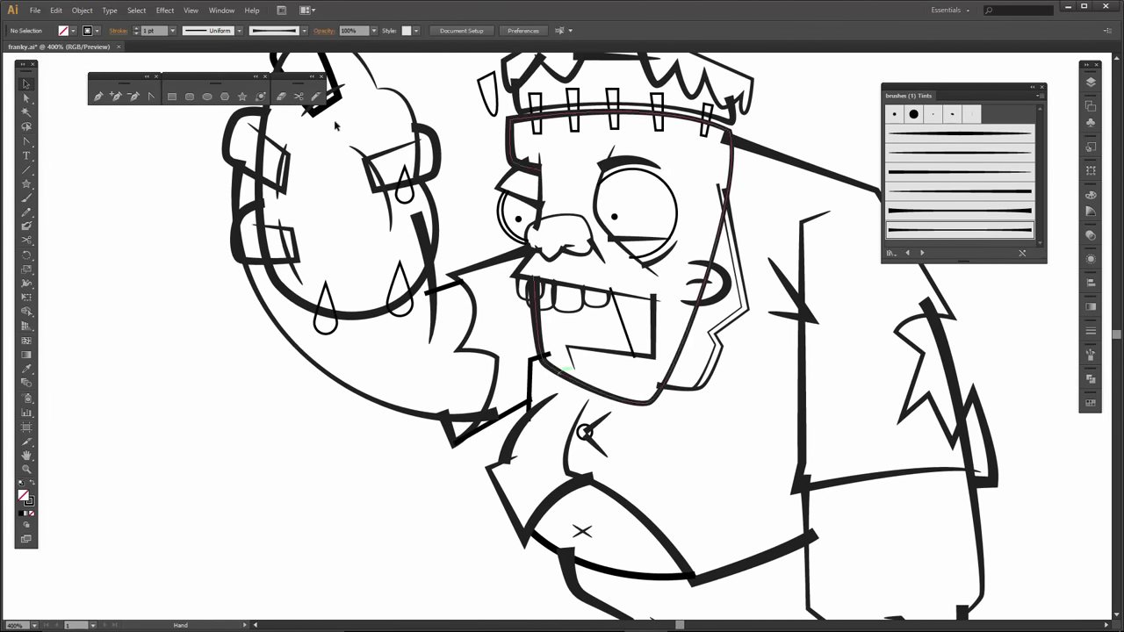
- Save franky.ai again and zoom out to the whole figure
click(35, 10)
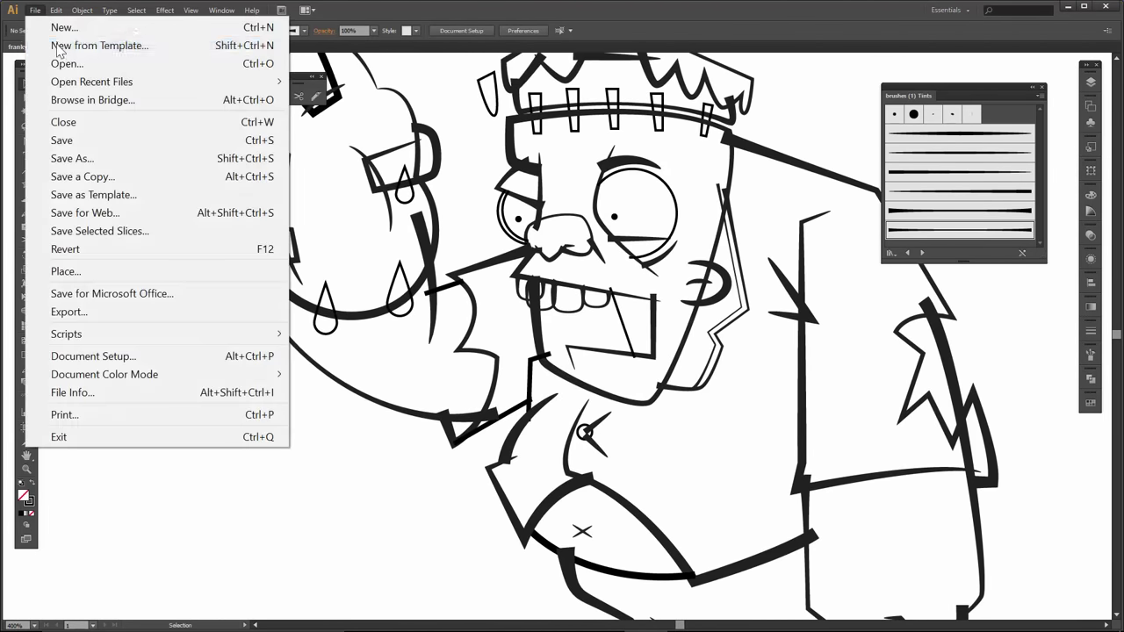
click(79, 140)
key(ctrl+minus)
key(ctrl+minus)
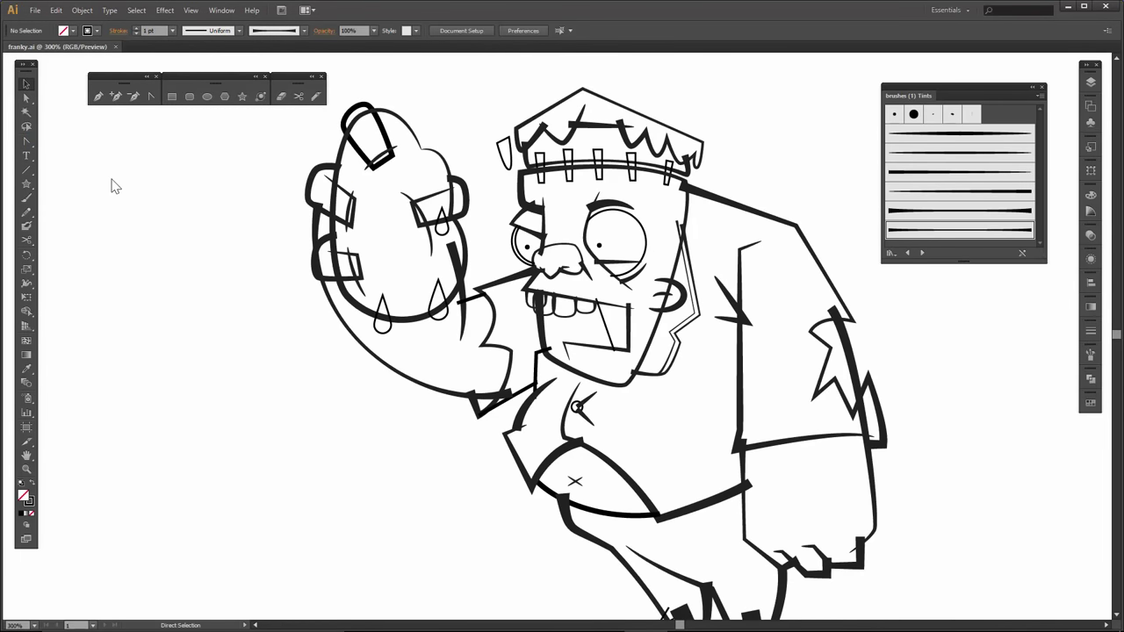
scroll(296, 263, down, 2)
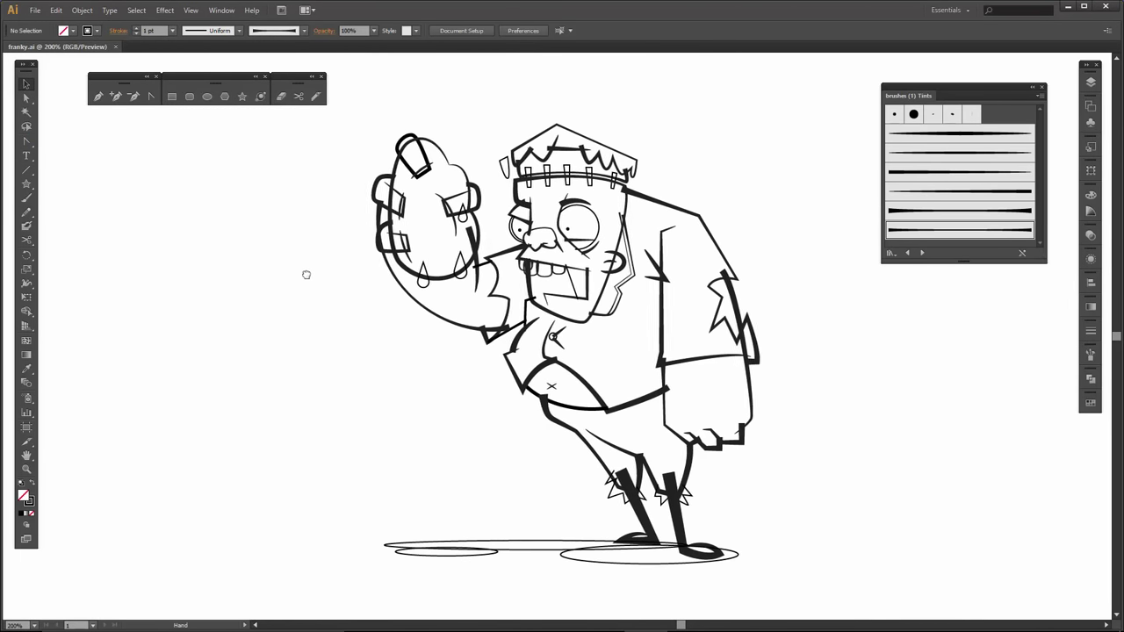
- Duplicate 'brushes' from the Layers flyout, hide the original, and rename the copy brushesexpand
click(1091, 81)
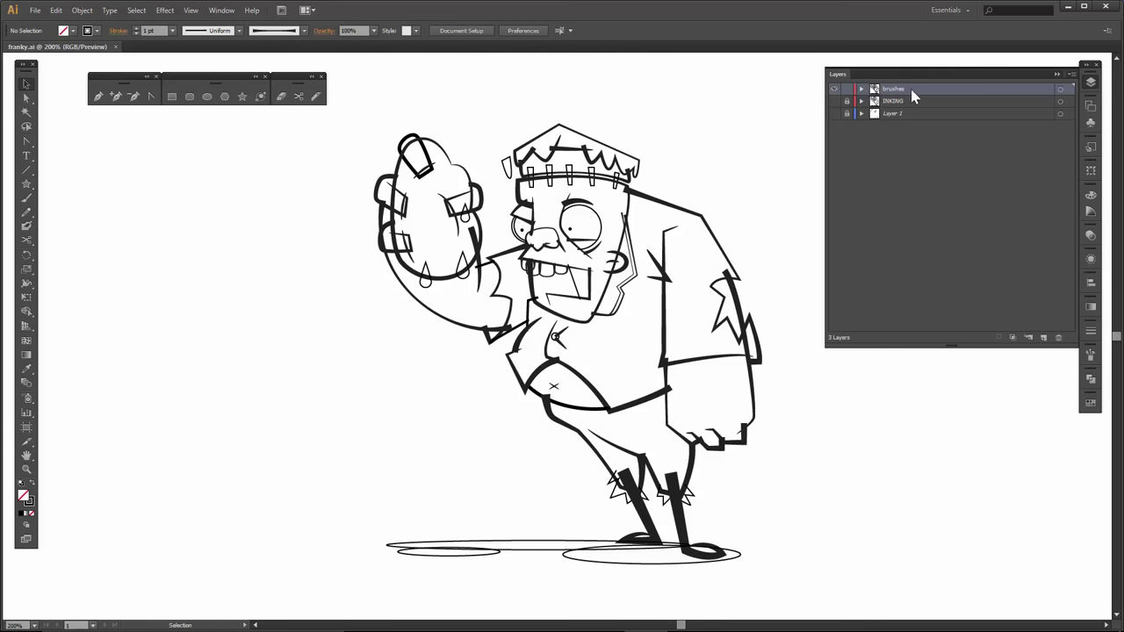
click(1070, 73)
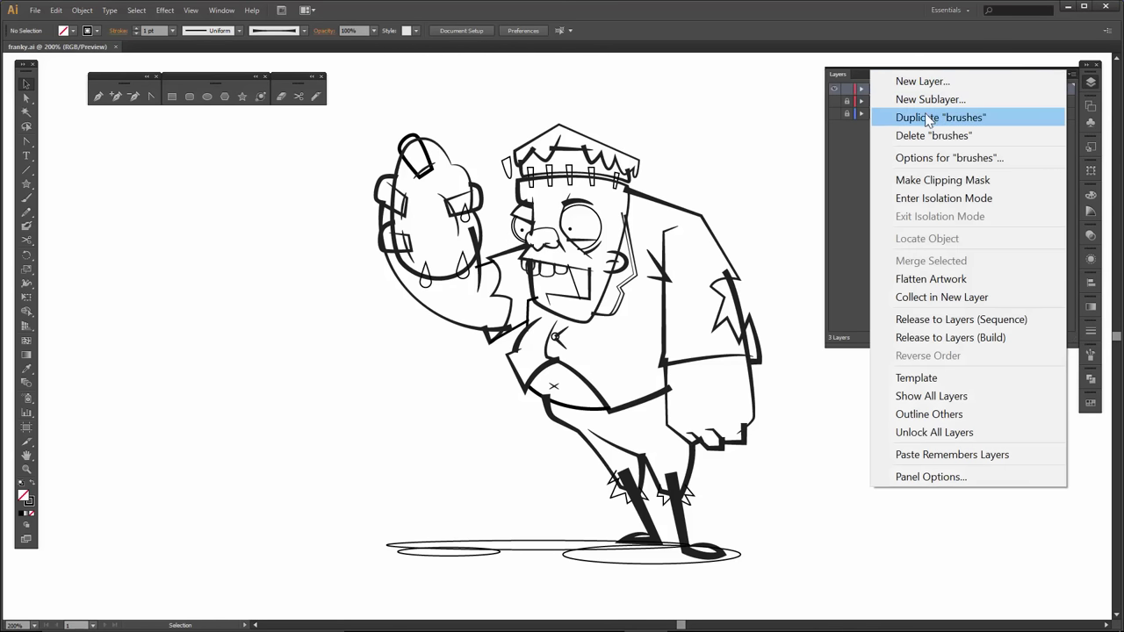
click(928, 118)
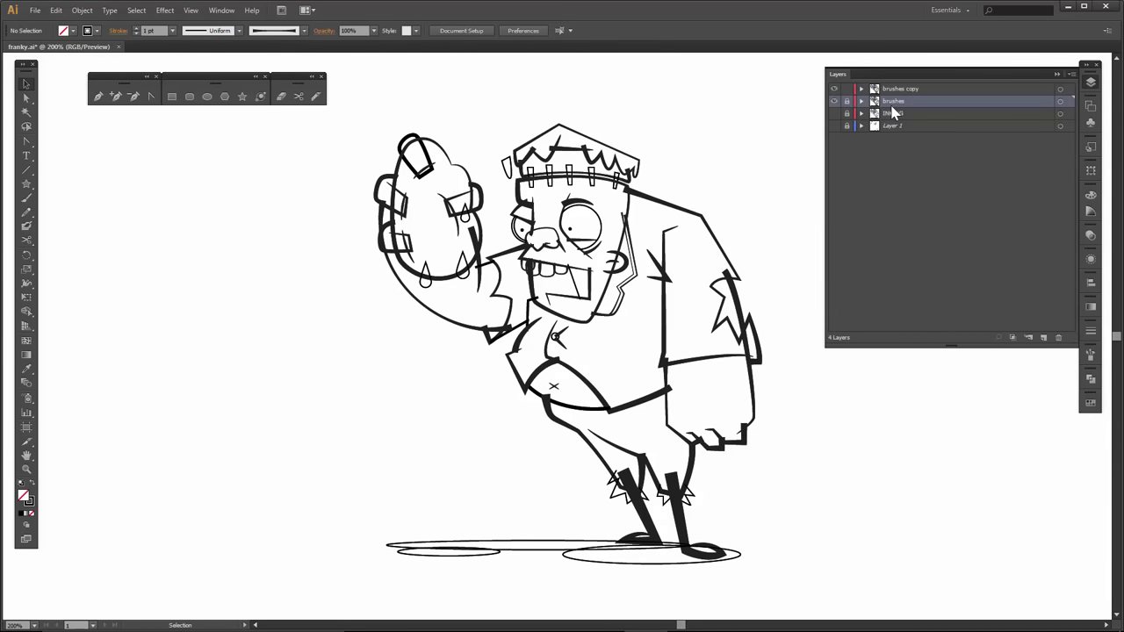
click(834, 101)
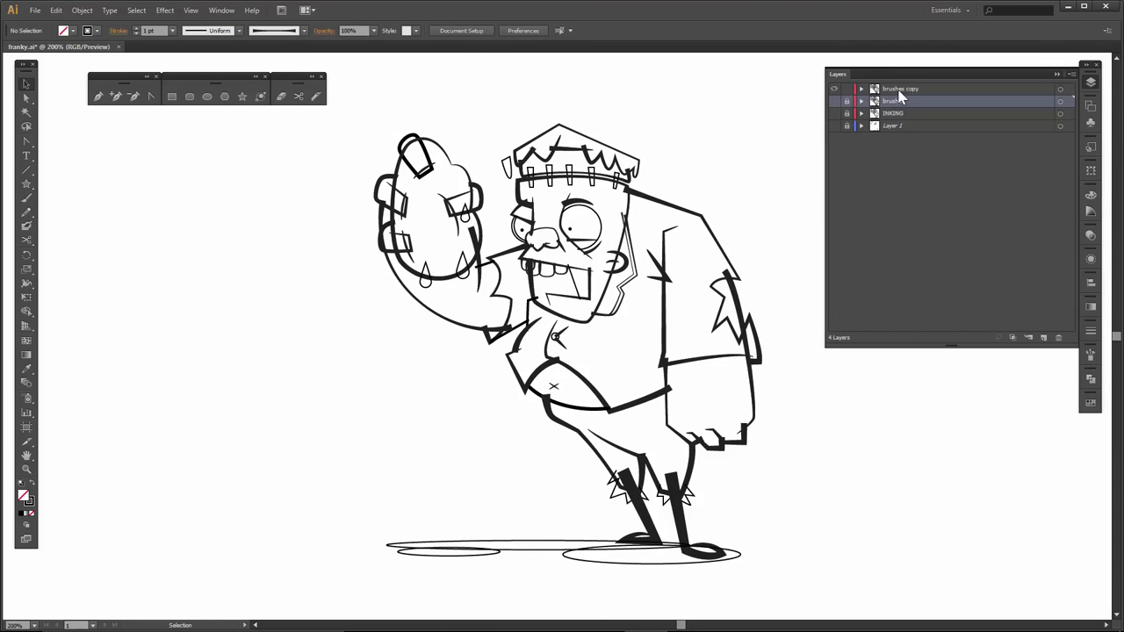
click(901, 90)
double_click(911, 89)
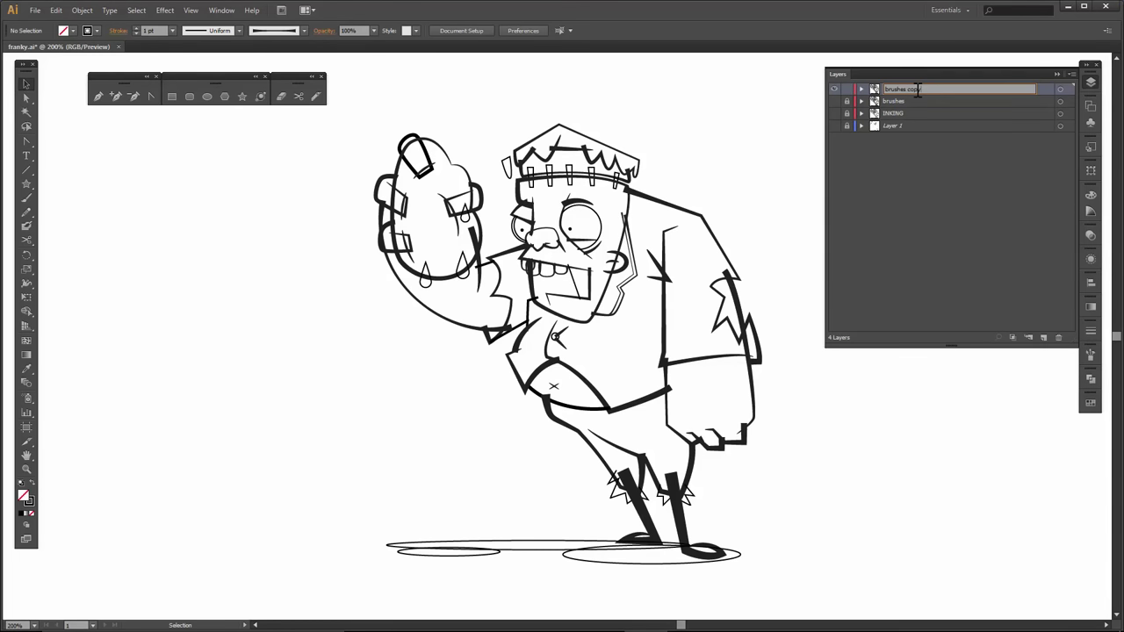
text(expand)
key(Return)
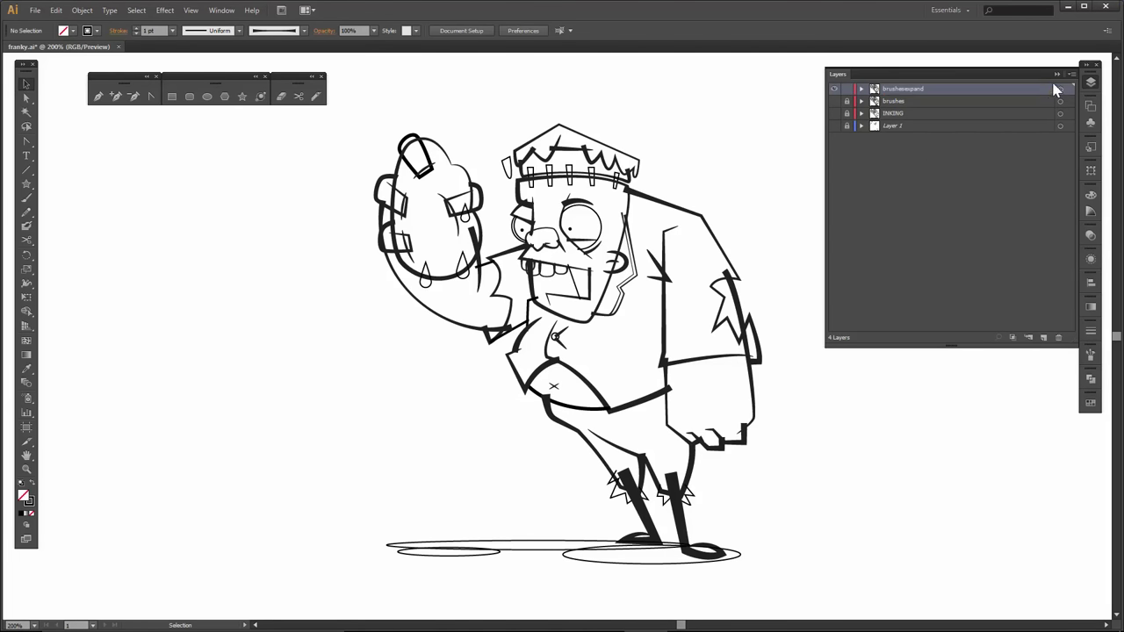
- Select all artwork on the brushesexpand layer and apply Expand Appearance
click(1060, 89)
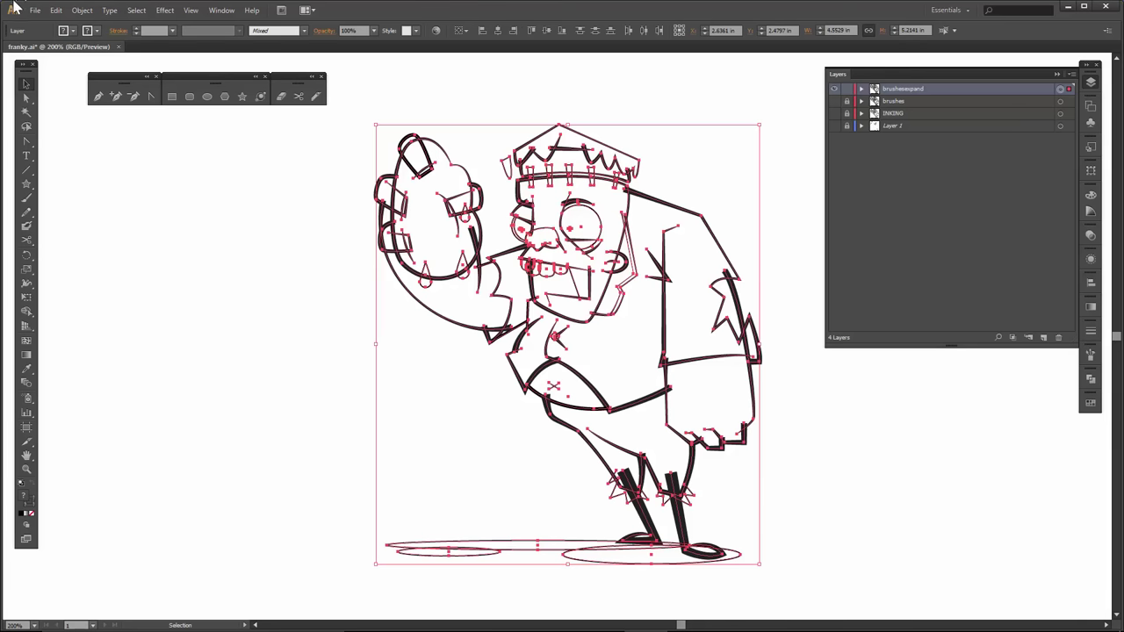
click(82, 10)
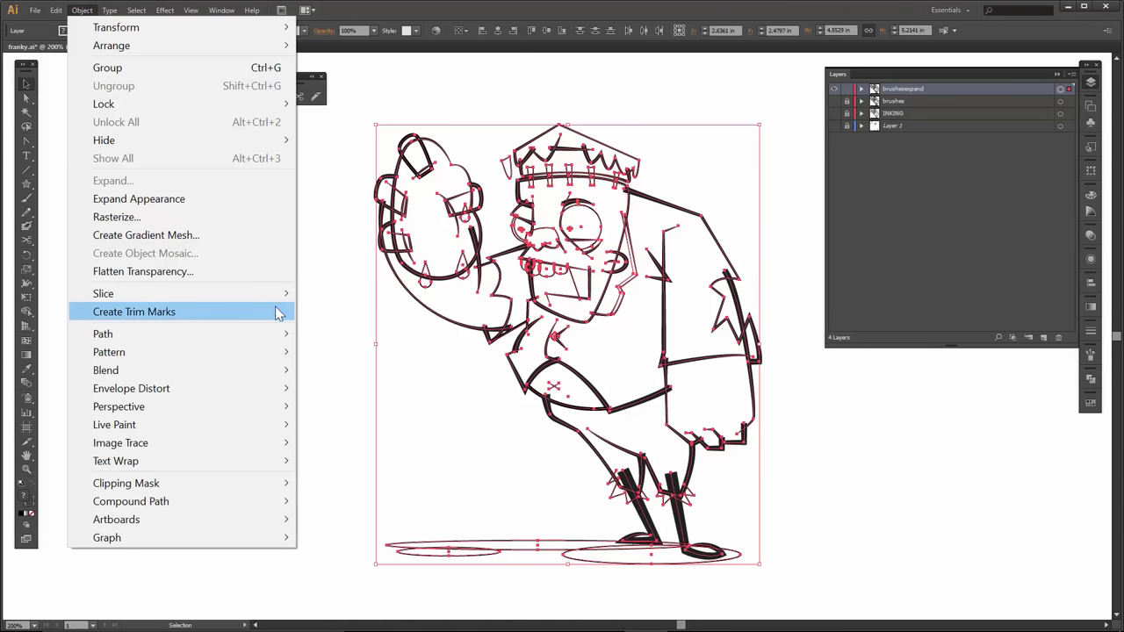
click(180, 202)
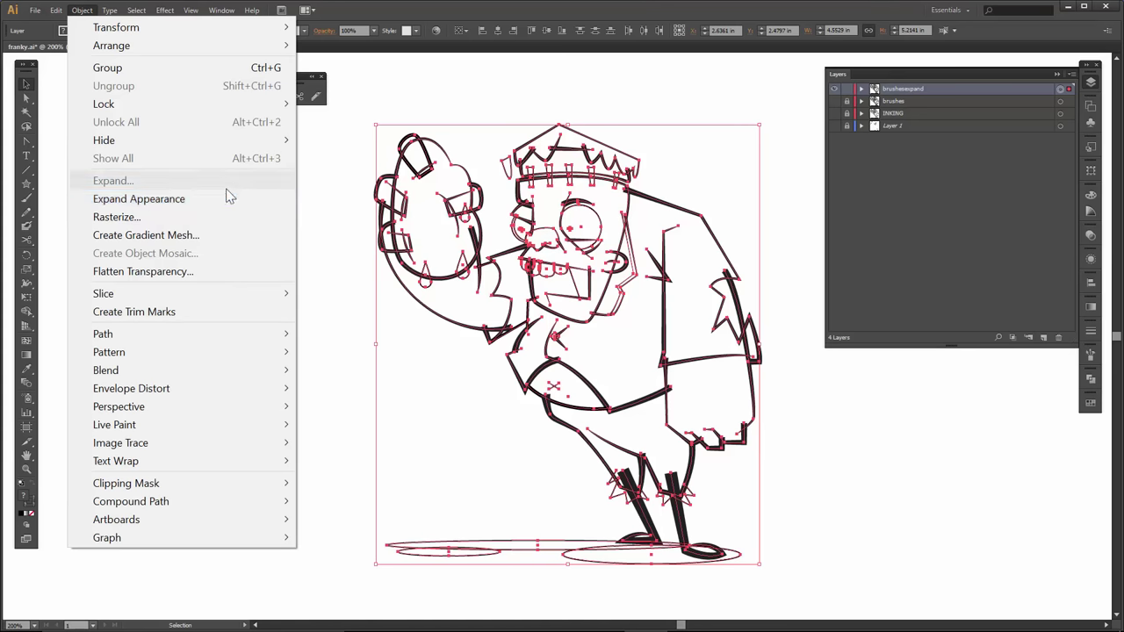
click(179, 201)
- Expand the artwork's fill and stroke into solid shapes, then deselect
click(82, 10)
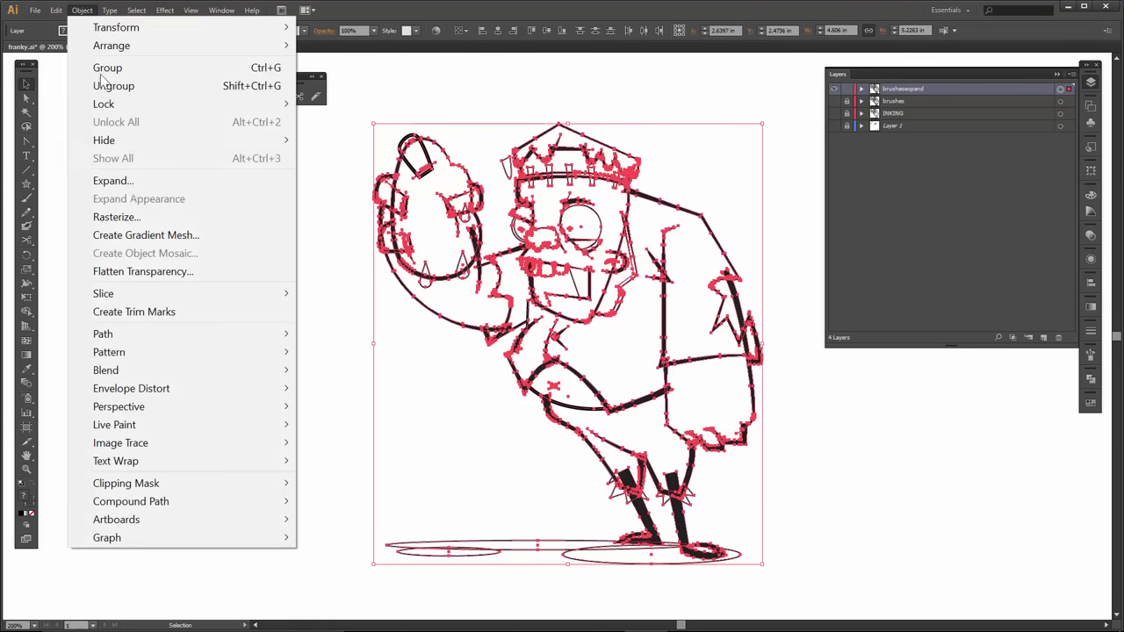
click(113, 180)
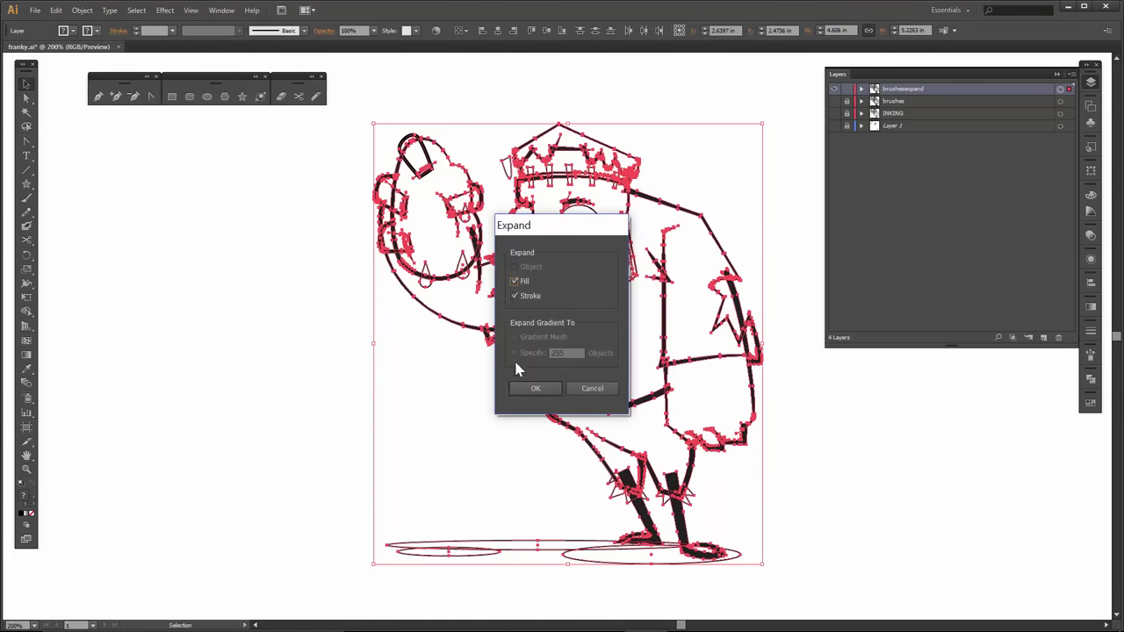
click(532, 389)
click(465, 367)
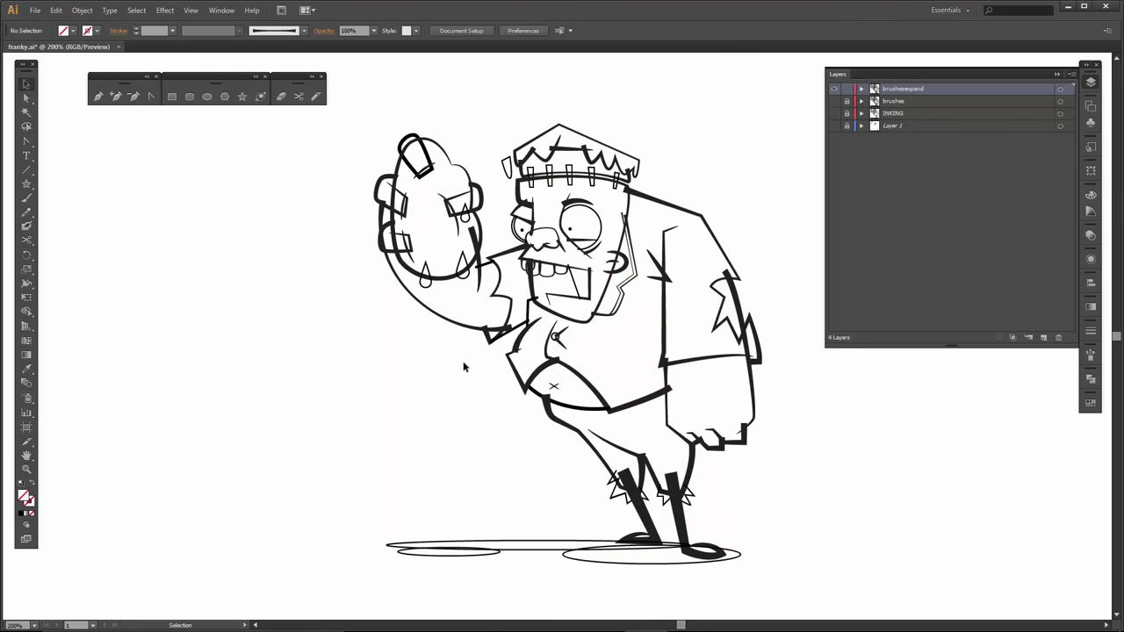
key(z)
drag(472, 112, 701, 346)
click(471, 215)
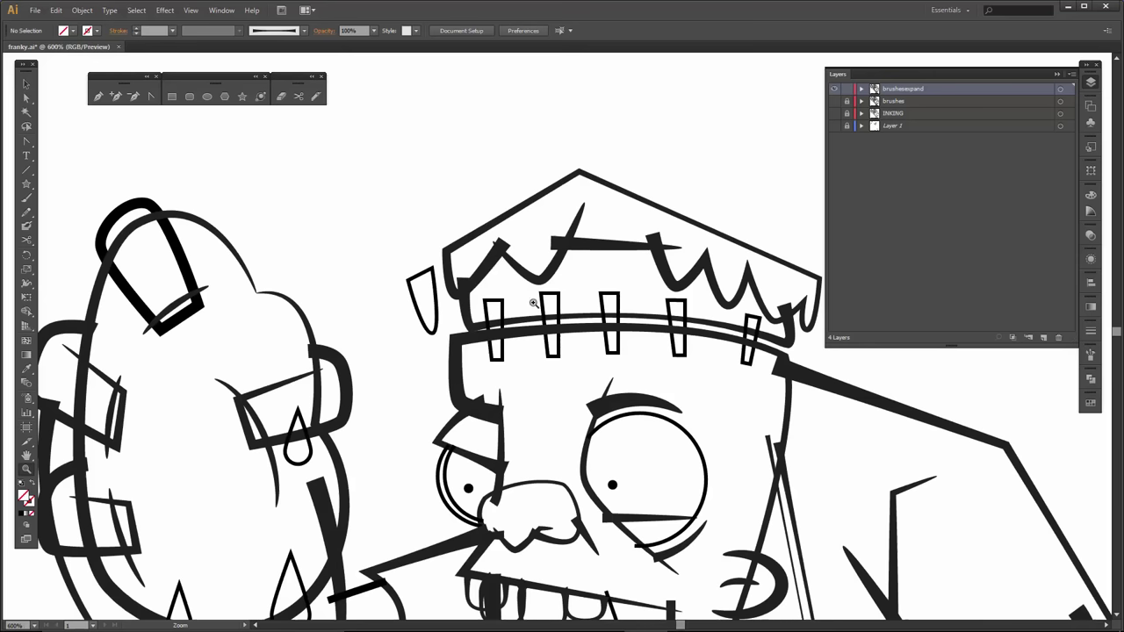
click(596, 326)
click(548, 324)
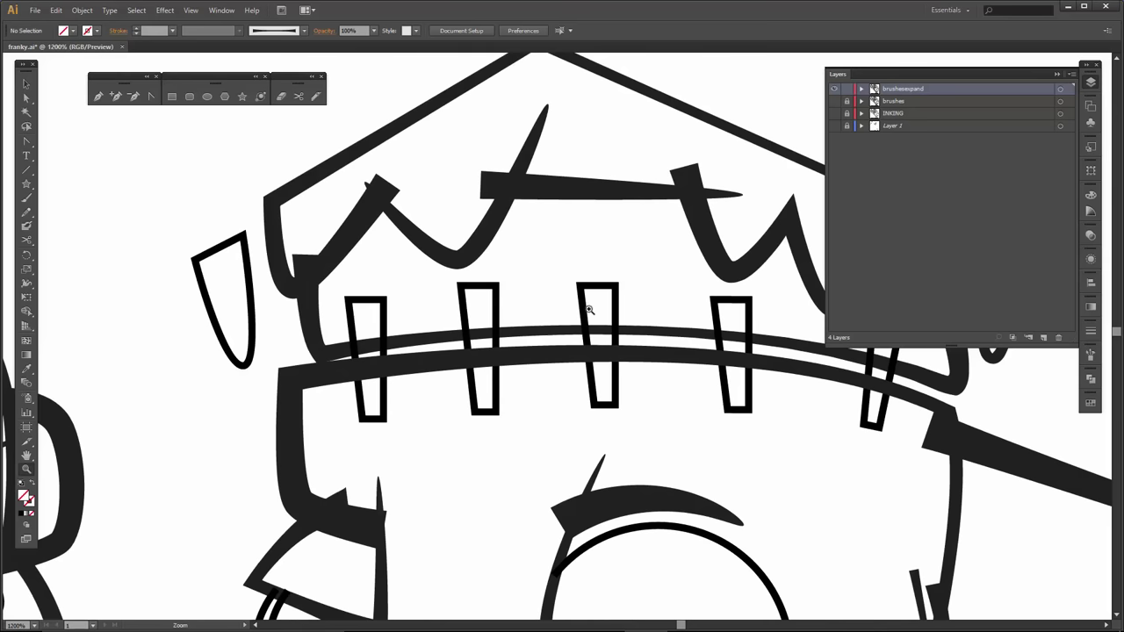
key(v)
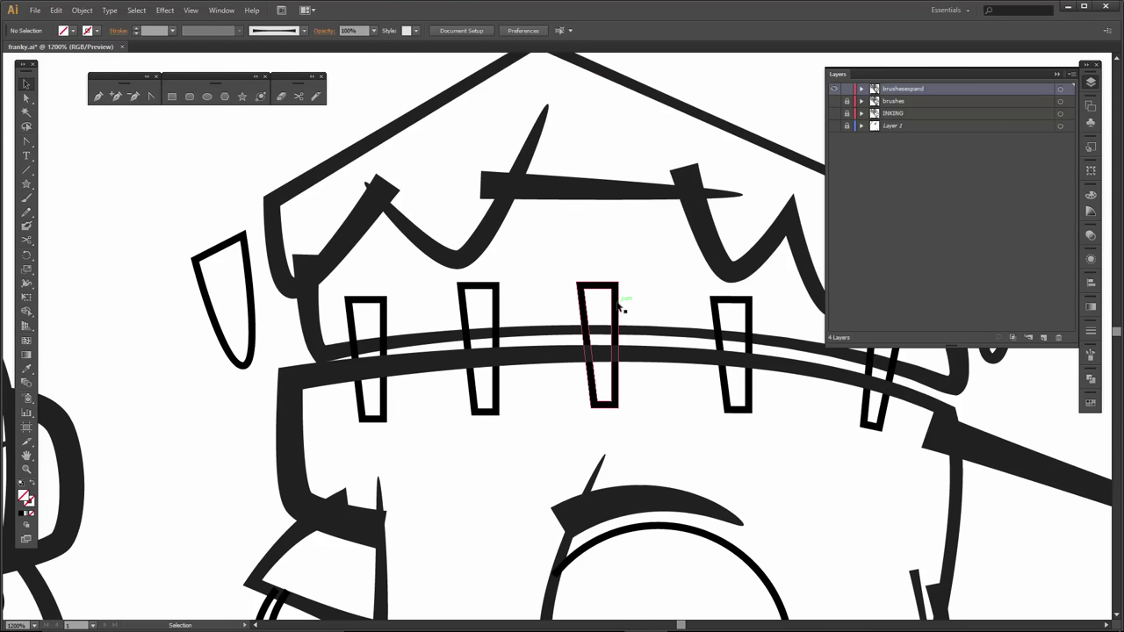
drag(340, 374, 685, 255)
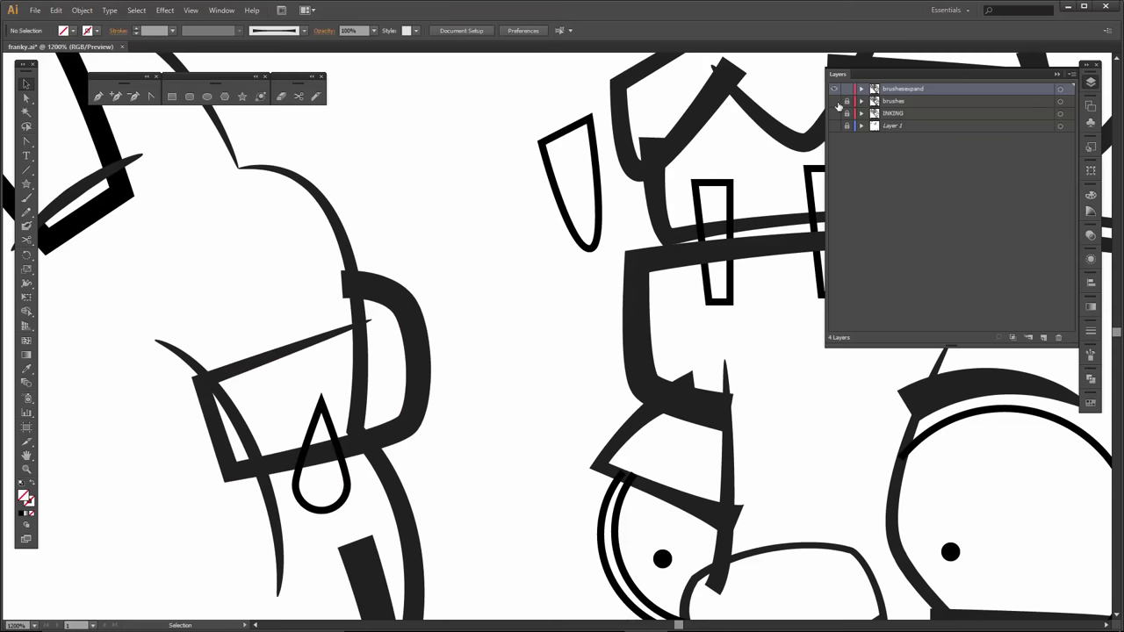
drag(765, 276, 343, 308)
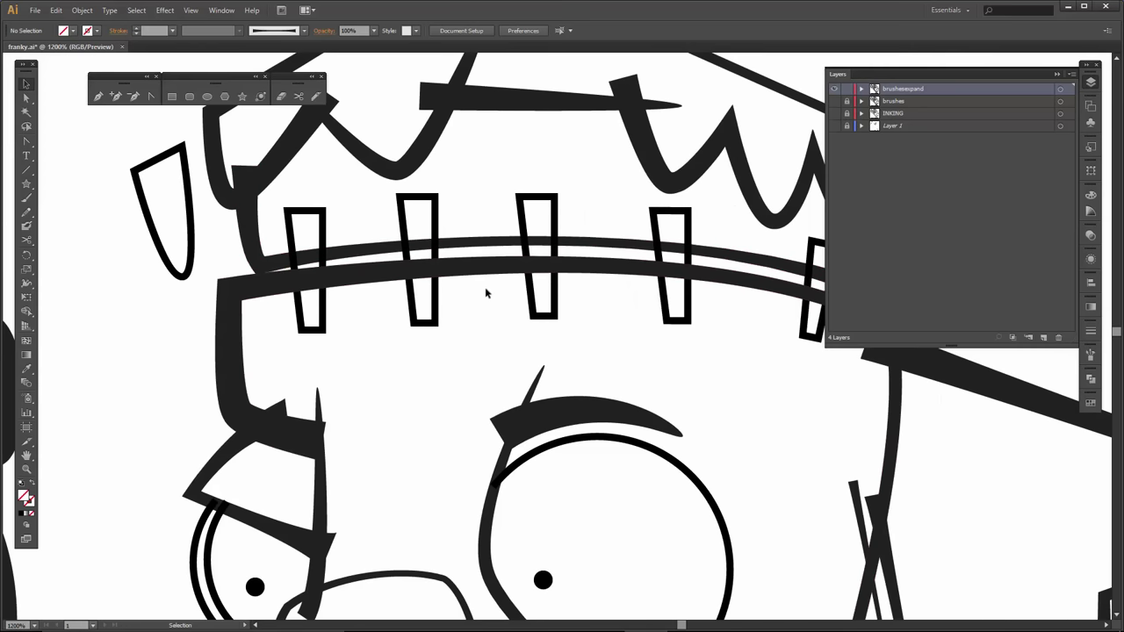
scroll(364, 308, up, 4)
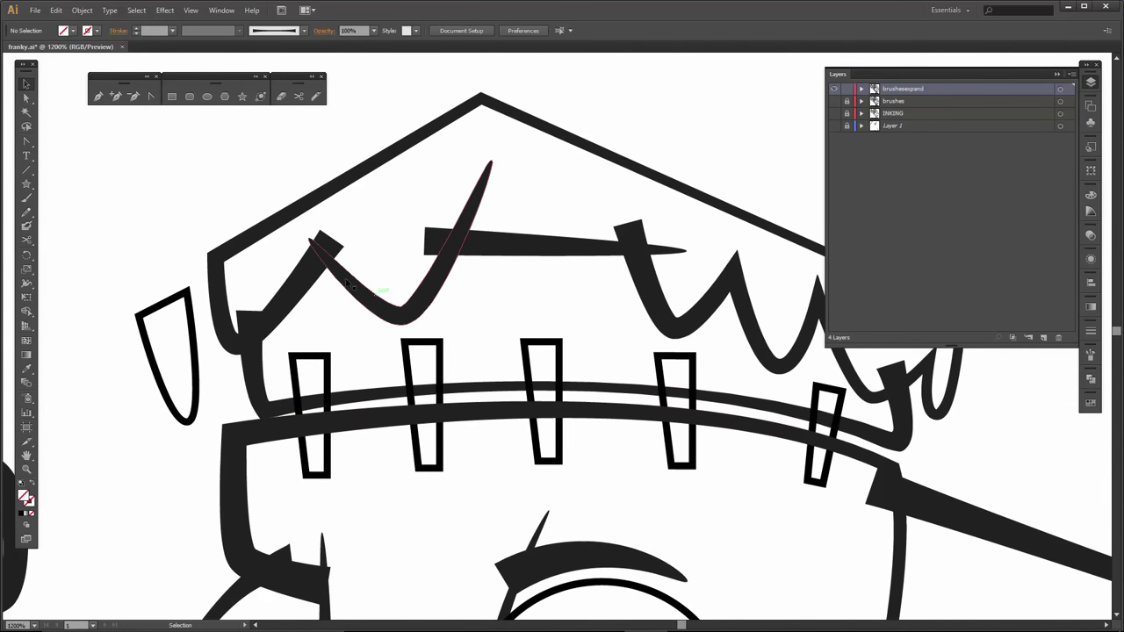
- Try erasing the hat zigzag's pointed tip with the Eraser, then undo it
click(309, 267)
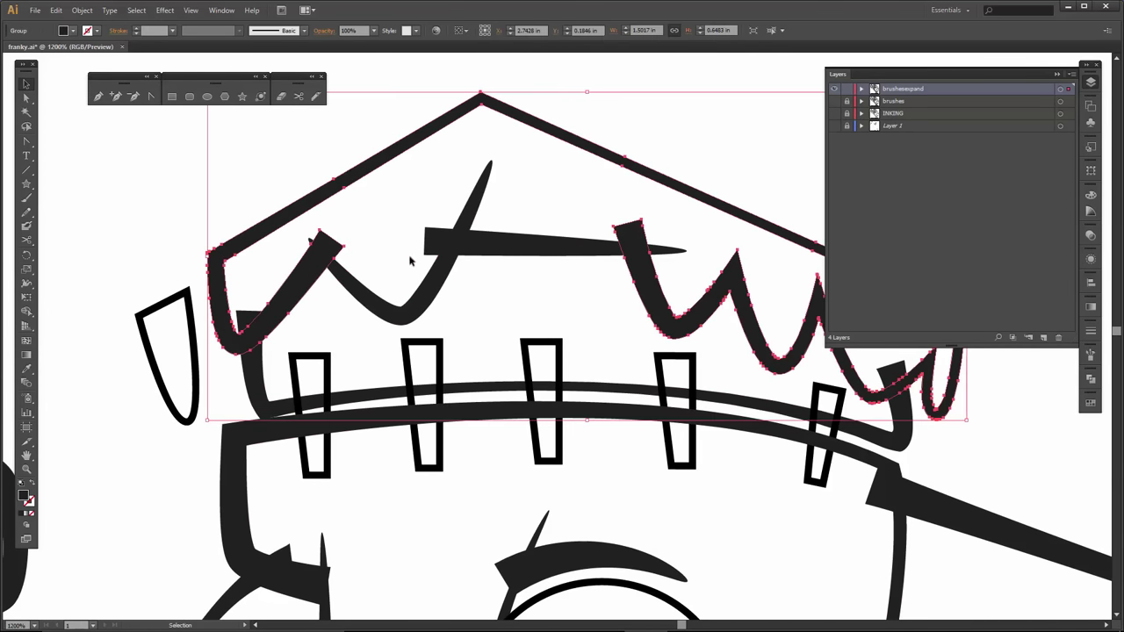
key(shift+e)
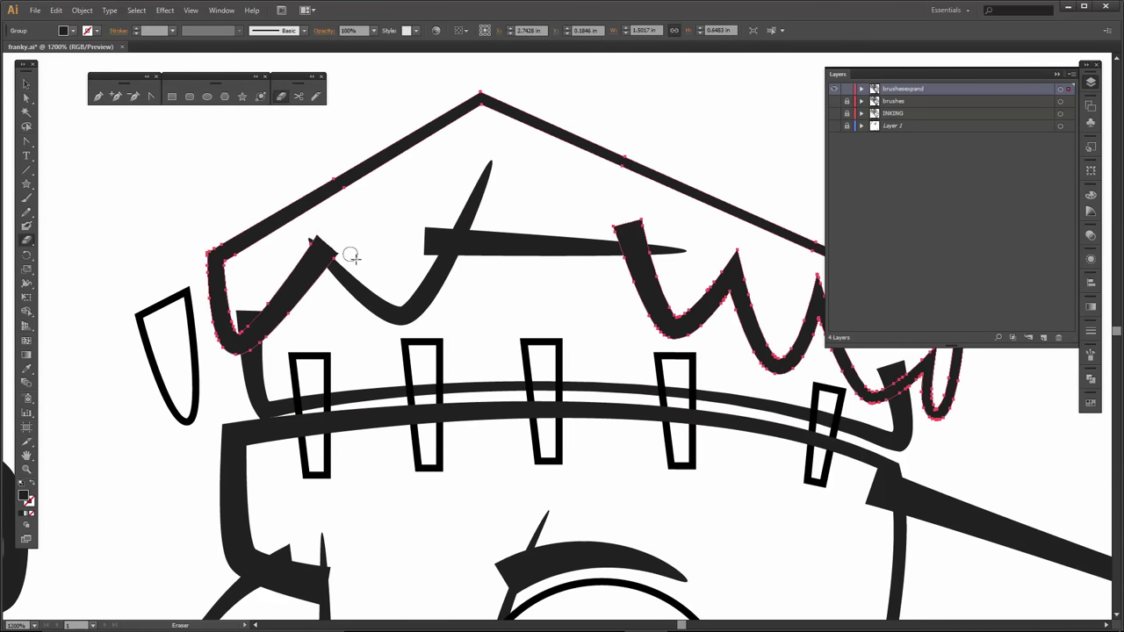
mouse_move(322, 234)
mouse_down()
mouse_move(319, 249)
mouse_move(319, 238)
mouse_move(331, 252)
mouse_up()
key(ctrl+z)
- Erase the overlap at the tip of the hat's curved hook stroke
ctrl+click(429, 250)
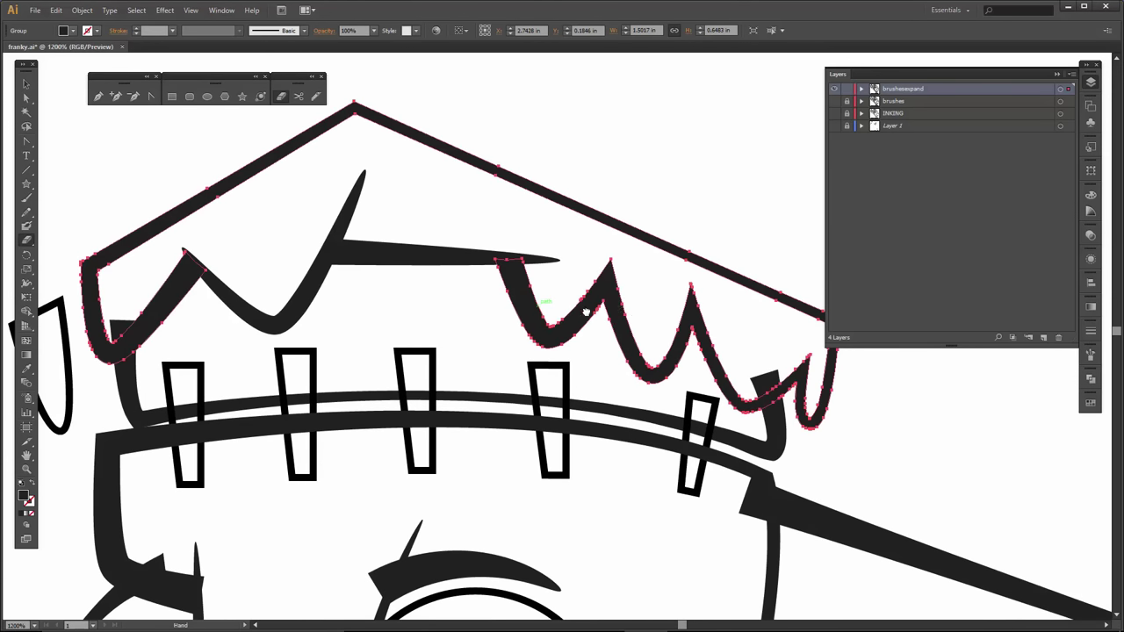
scroll(582, 316, down, 1)
scroll(583, 318, right, 4)
ctrl+click(625, 379)
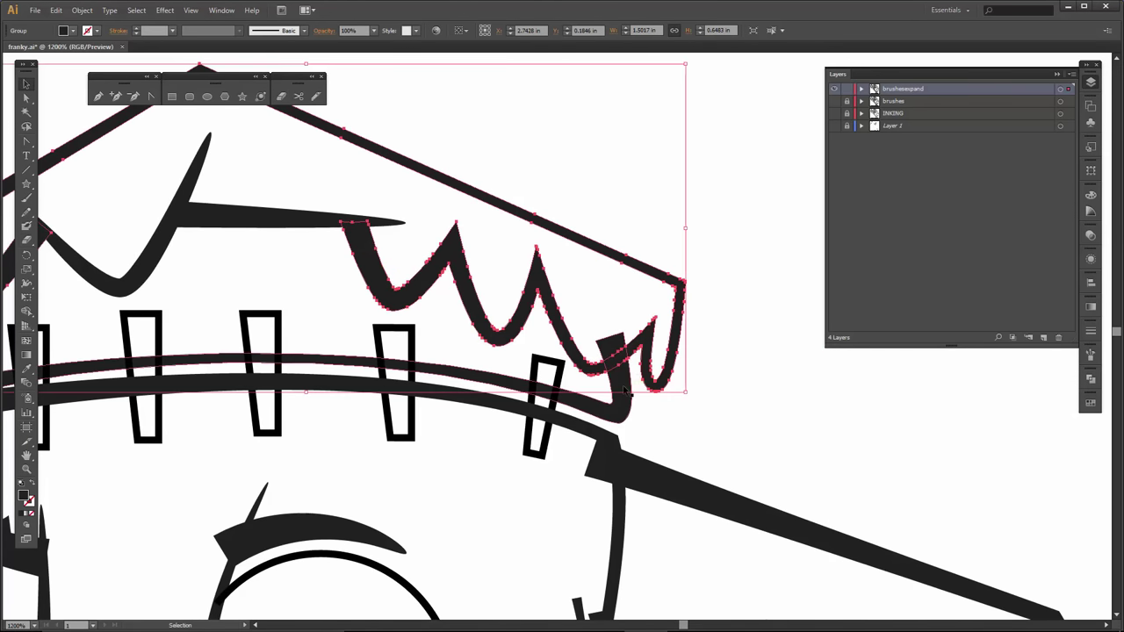
ctrl+click(621, 384)
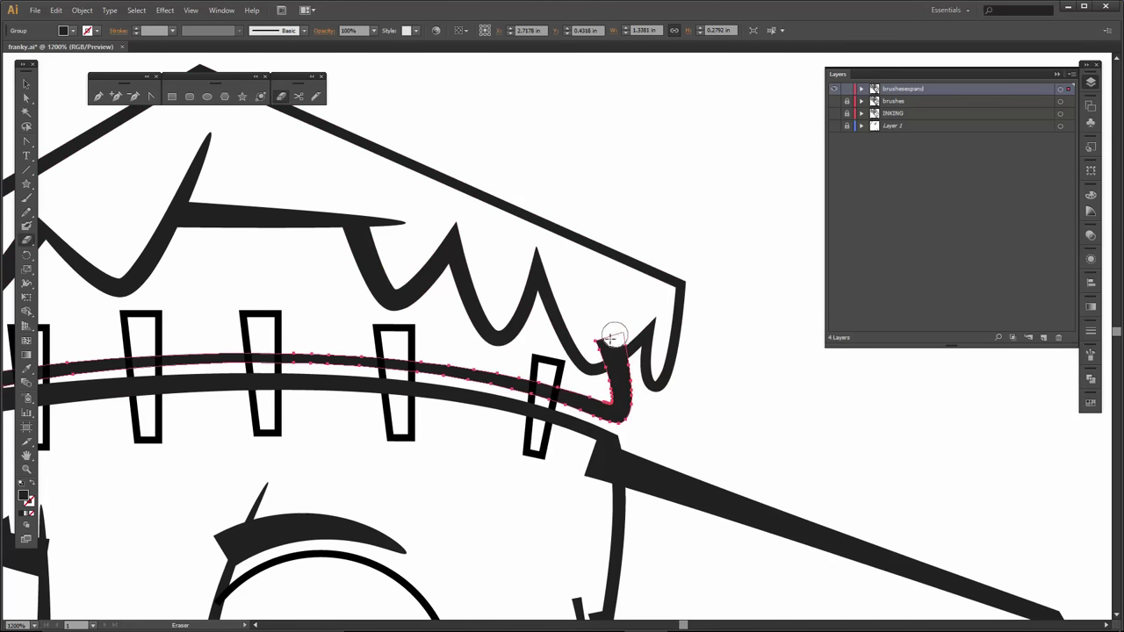
mouse_move(621, 331)
mouse_down()
mouse_move(594, 360)
mouse_move(521, 363)
mouse_up()
- Erase the overlapping tip of the stitch band's upper edge
scroll(576, 321, left, 3)
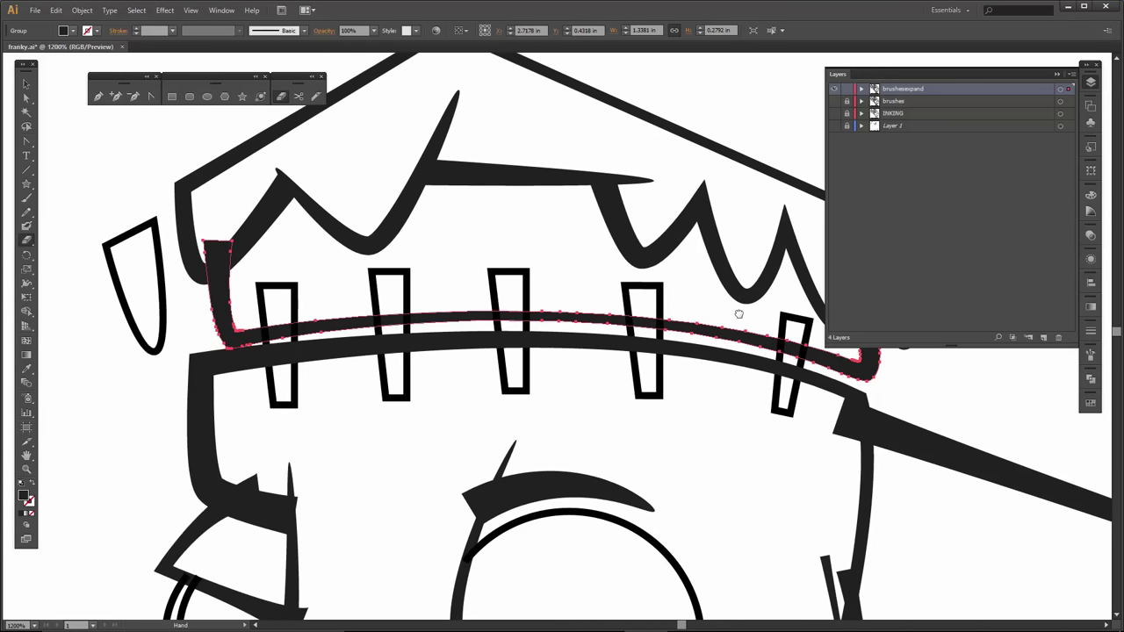
scroll(394, 377, up, 5)
scroll(402, 400, down, 8)
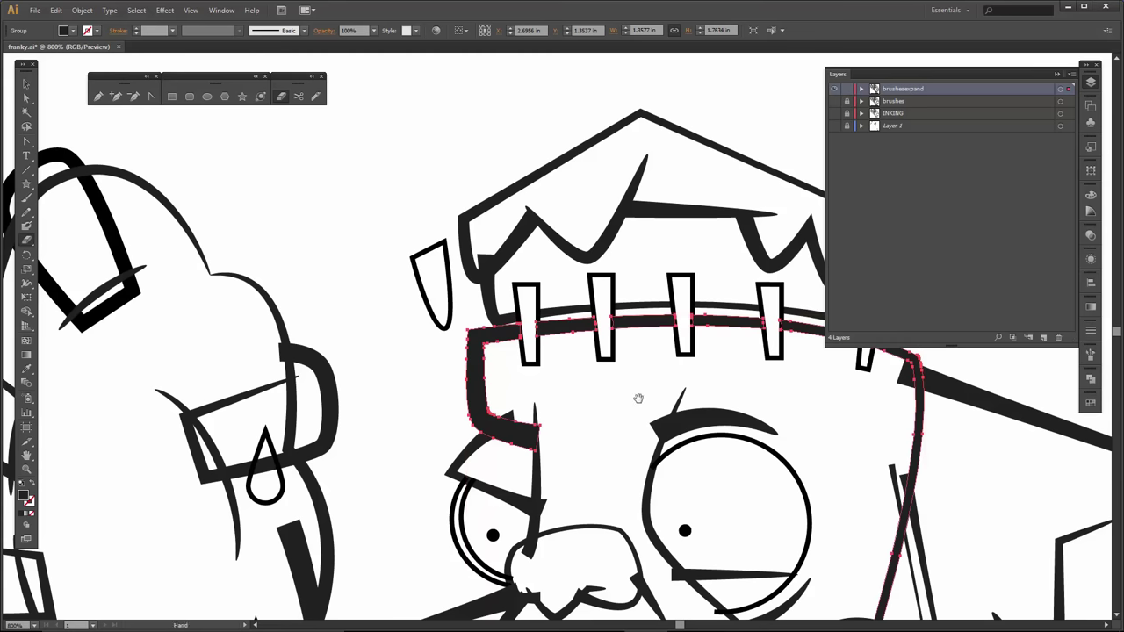
drag(640, 396, 570, 385)
ctrl+click(509, 302)
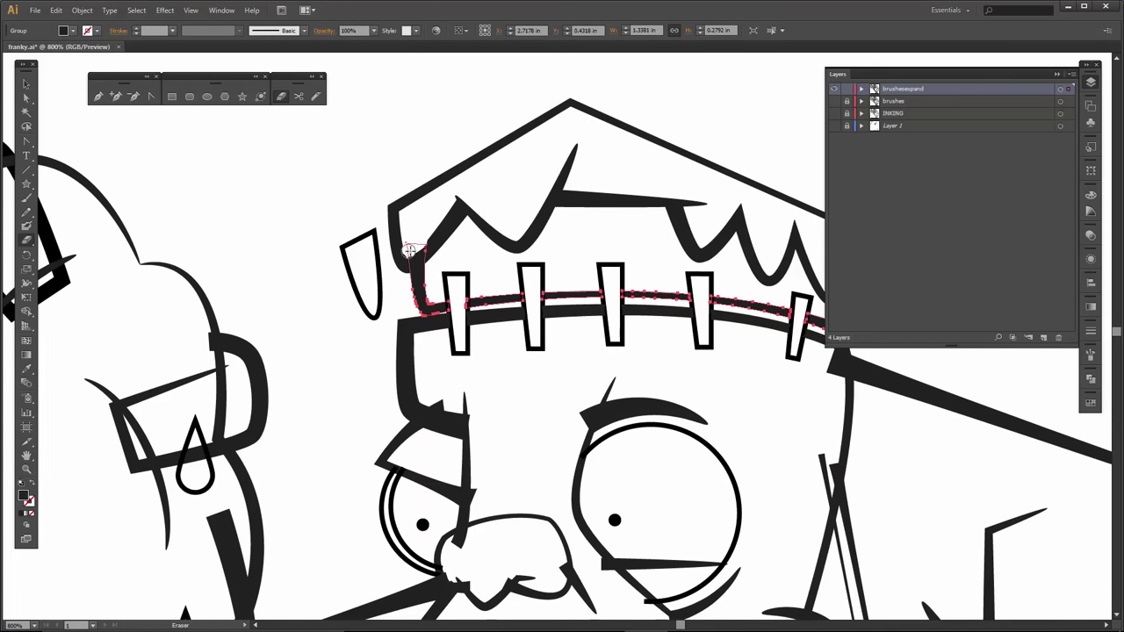
drag(417, 247, 411, 257)
- Zoom out to frame the whole figure and deselect the stitch band
key(v)
key(ctrl+minus)
key(ctrl+minus)
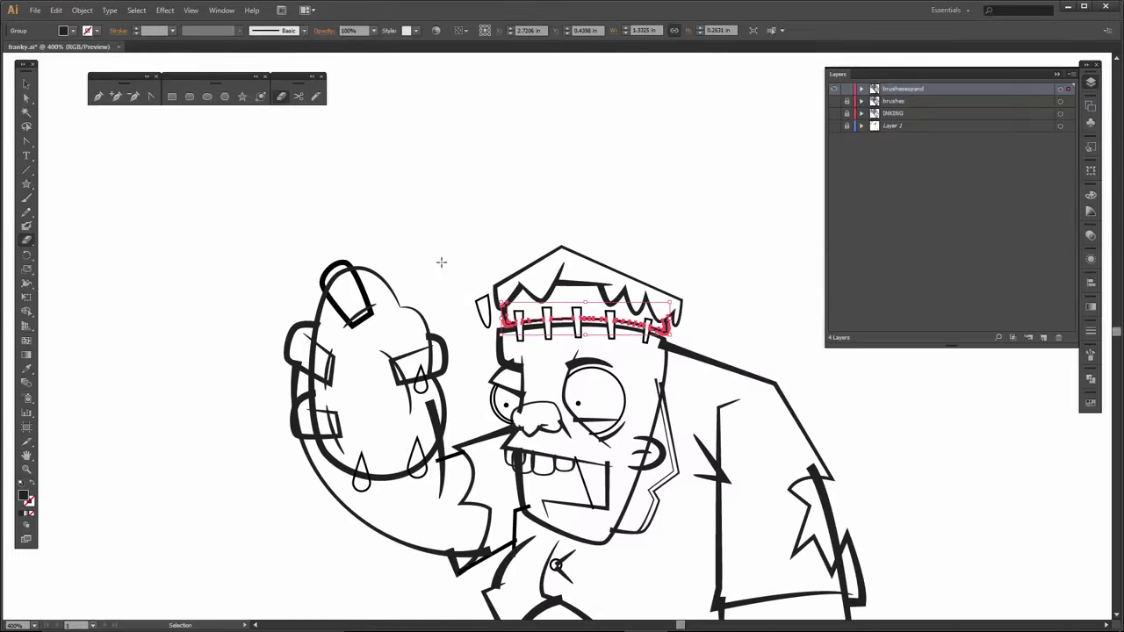
key(shift+e)
drag(539, 449, 511, 287)
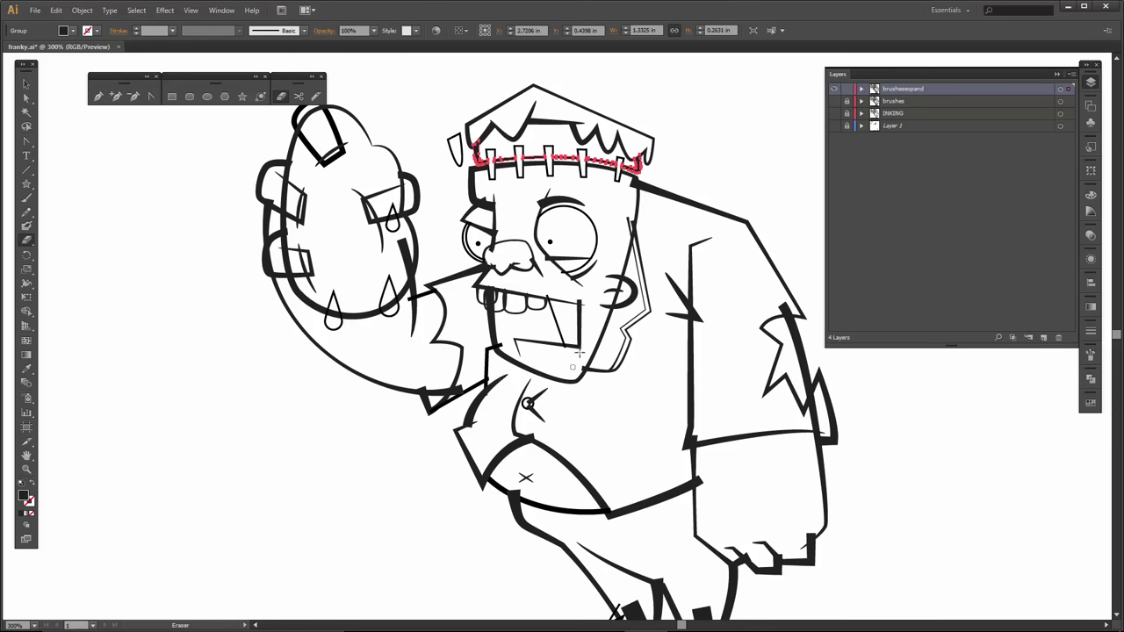
key(v)
key(ctrl+shift+a)
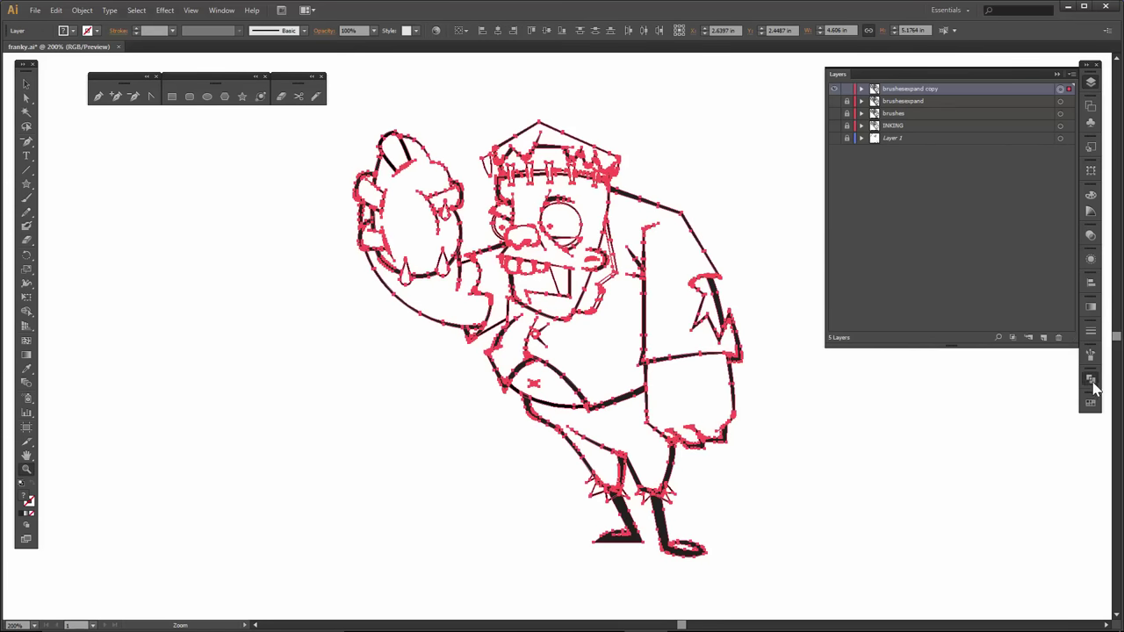
- Unite all the line art with Pathfinder, then apply Object > Live Paint > Make
click(1090, 379)
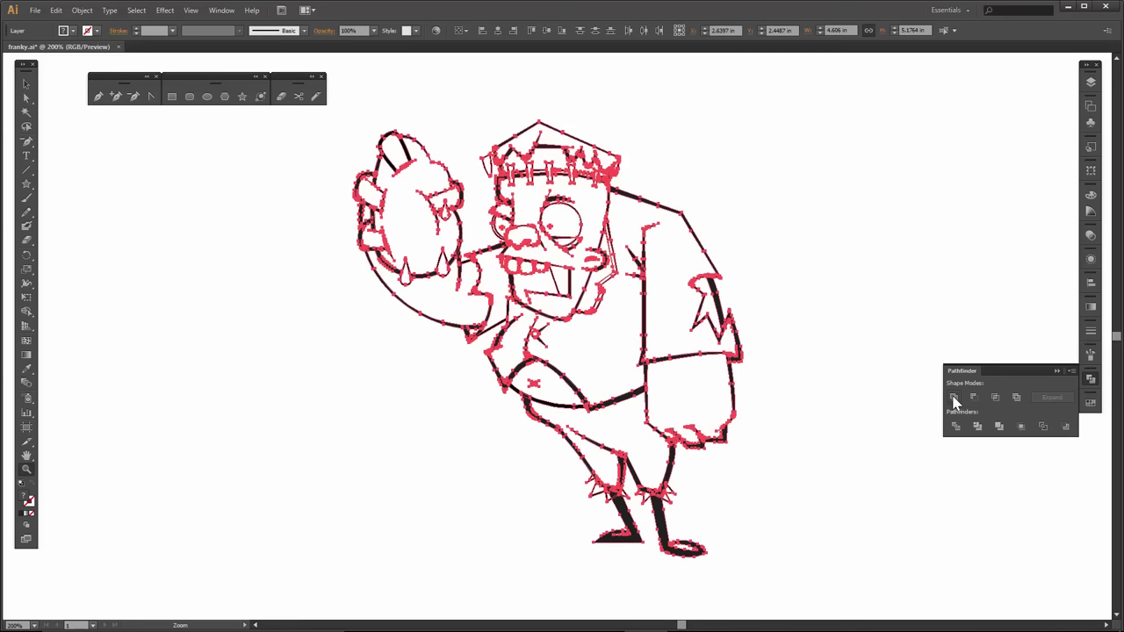
click(954, 399)
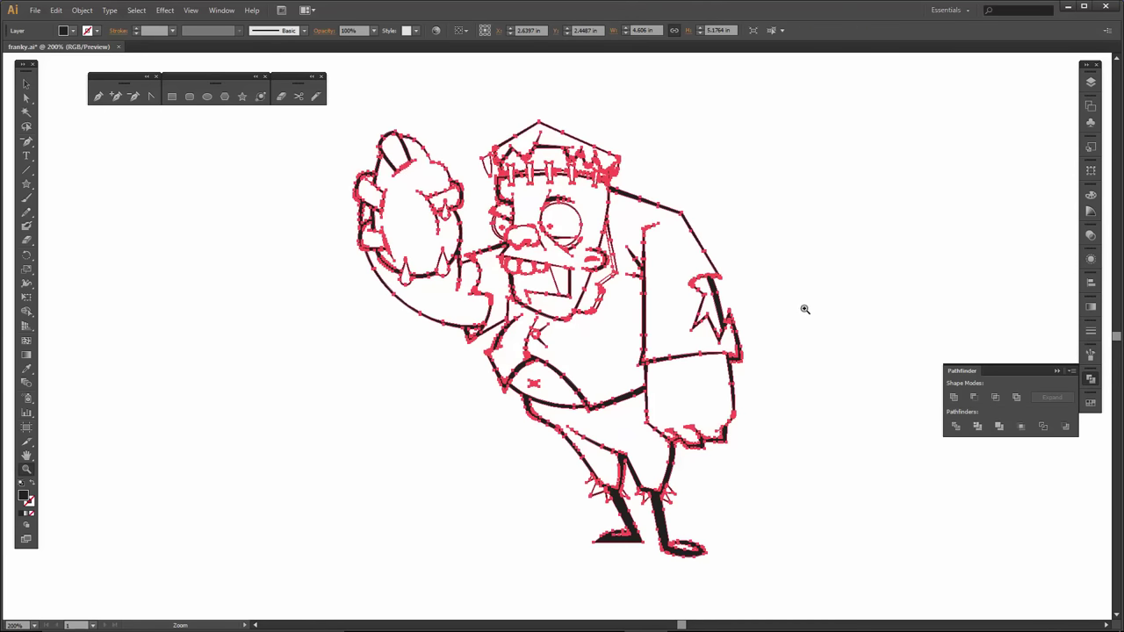
click(80, 11)
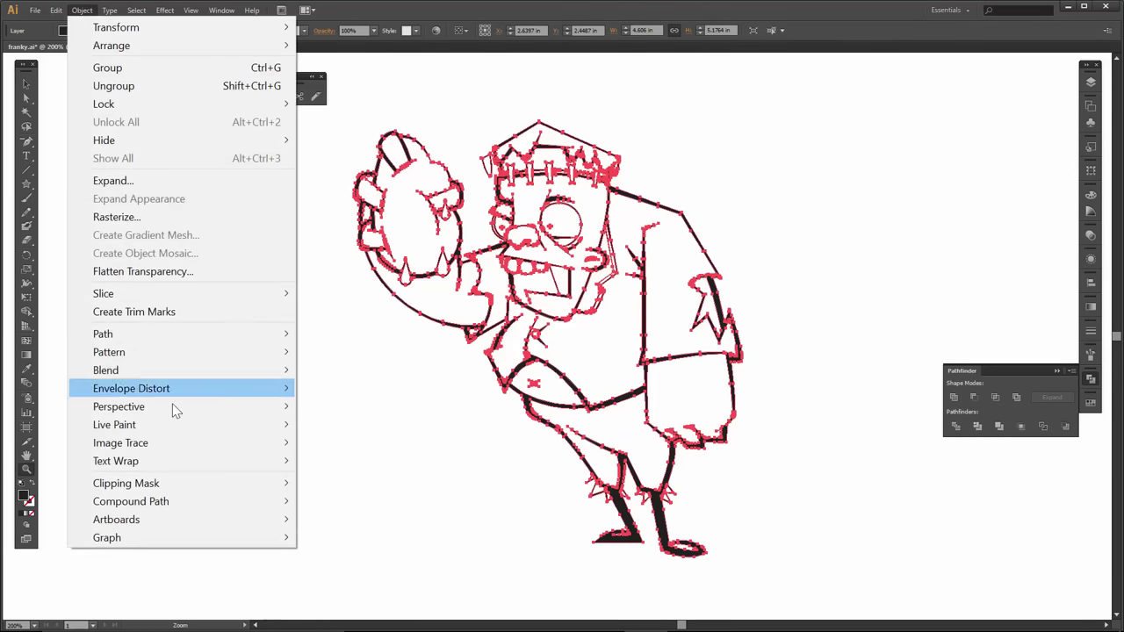
mouse_move(165, 425)
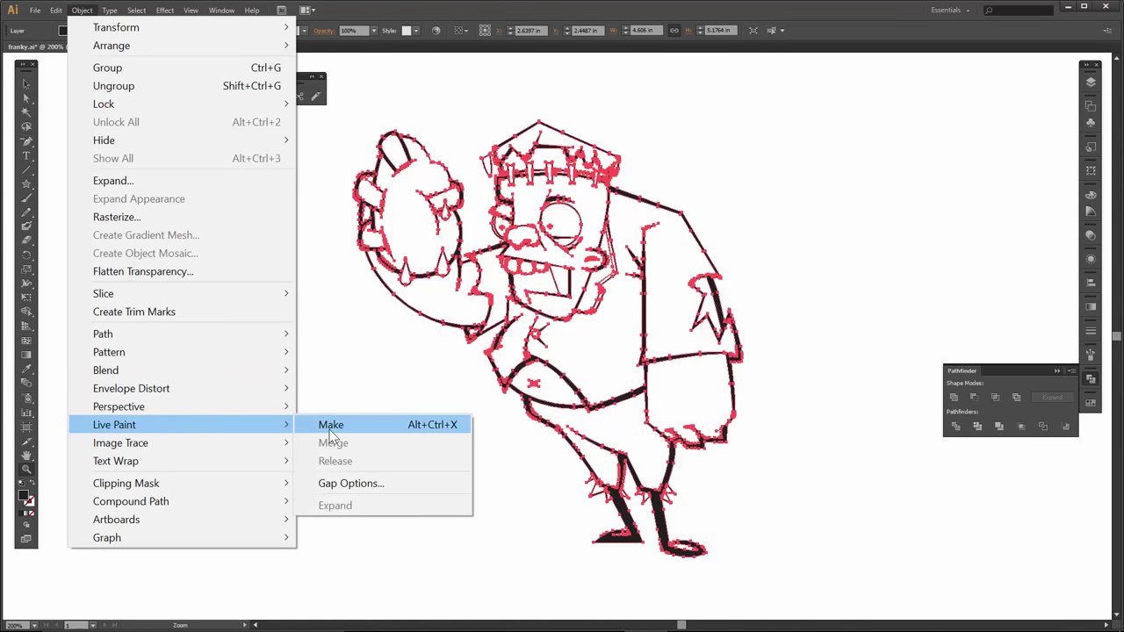
click(331, 425)
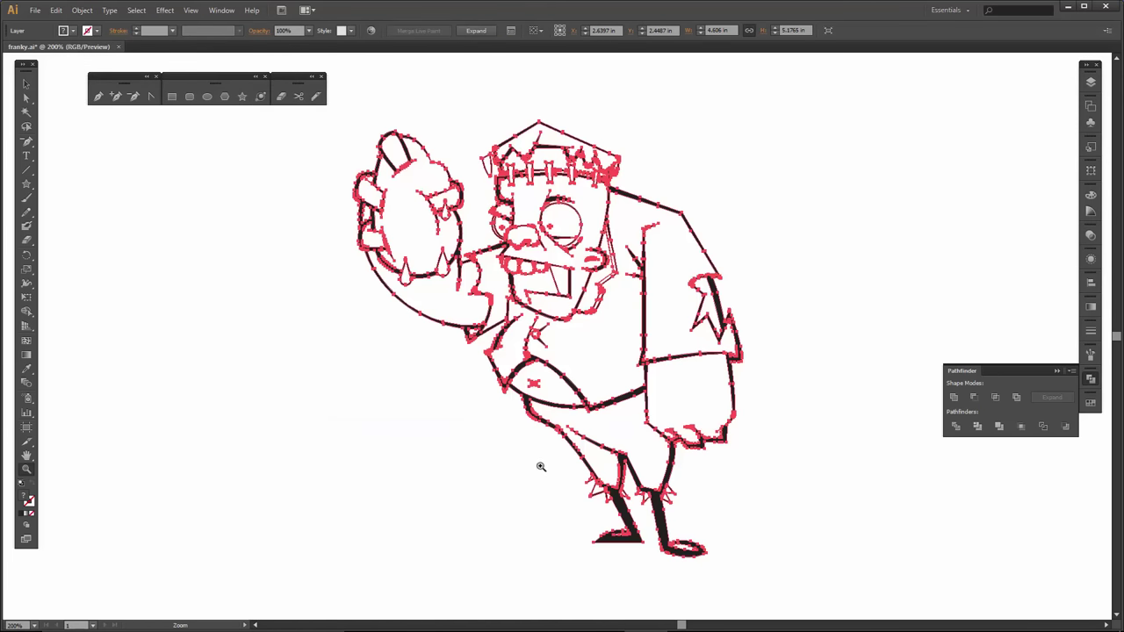
- Fill the spikes around both legs and the right foot's inner shape black with Live Paint
drag(501, 398, 729, 527)
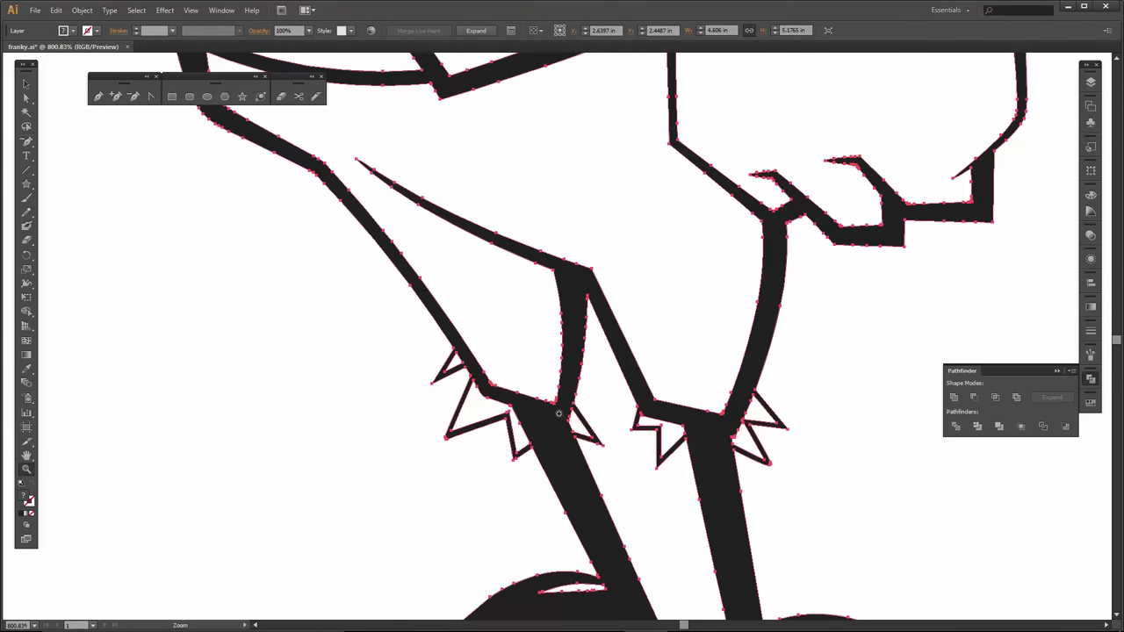
key(k)
click(475, 409)
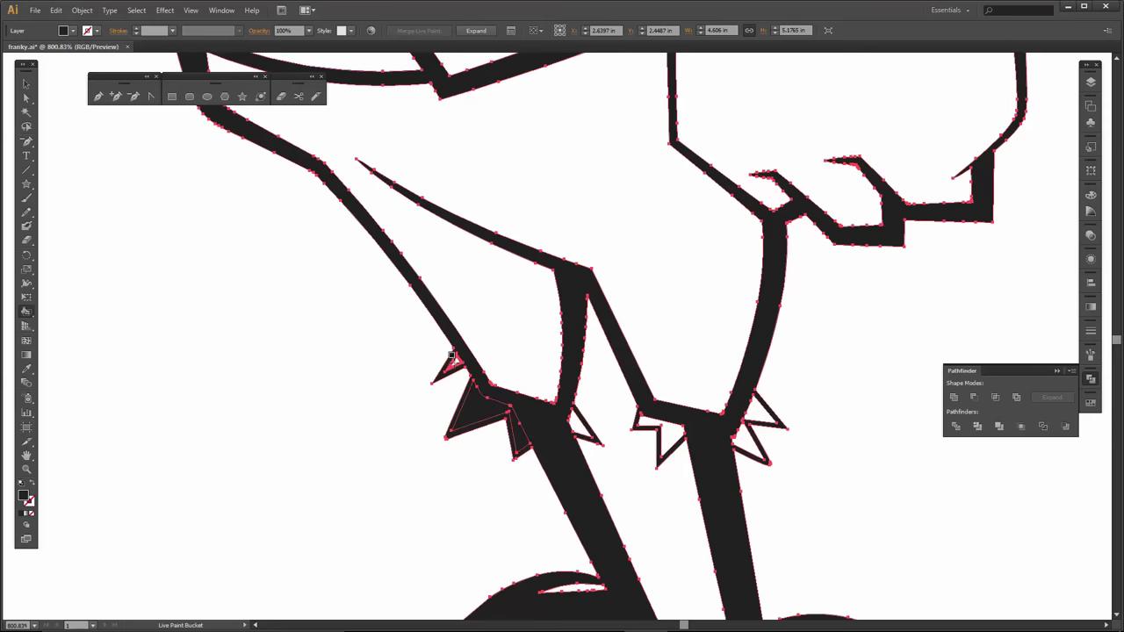
click(586, 425)
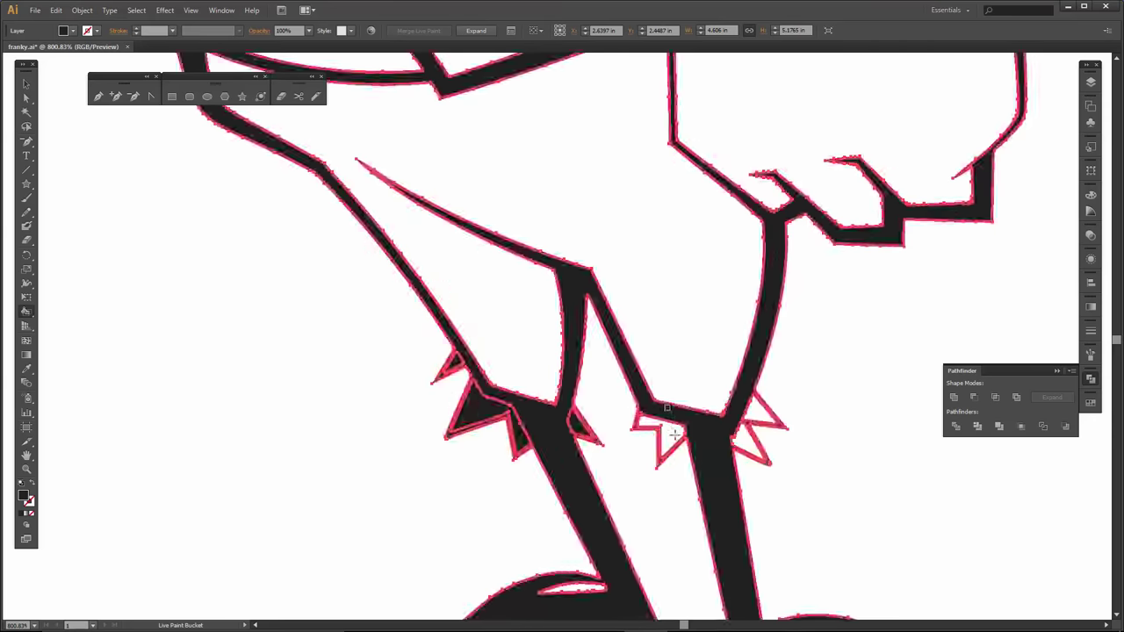
click(751, 443)
click(762, 413)
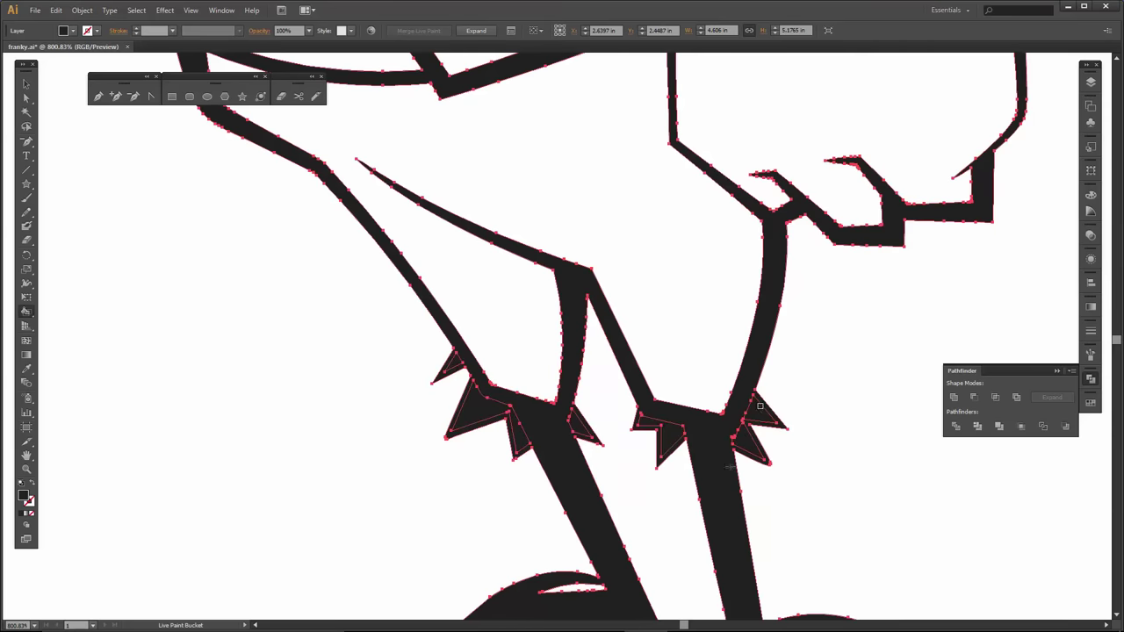
drag(668, 436, 616, 329)
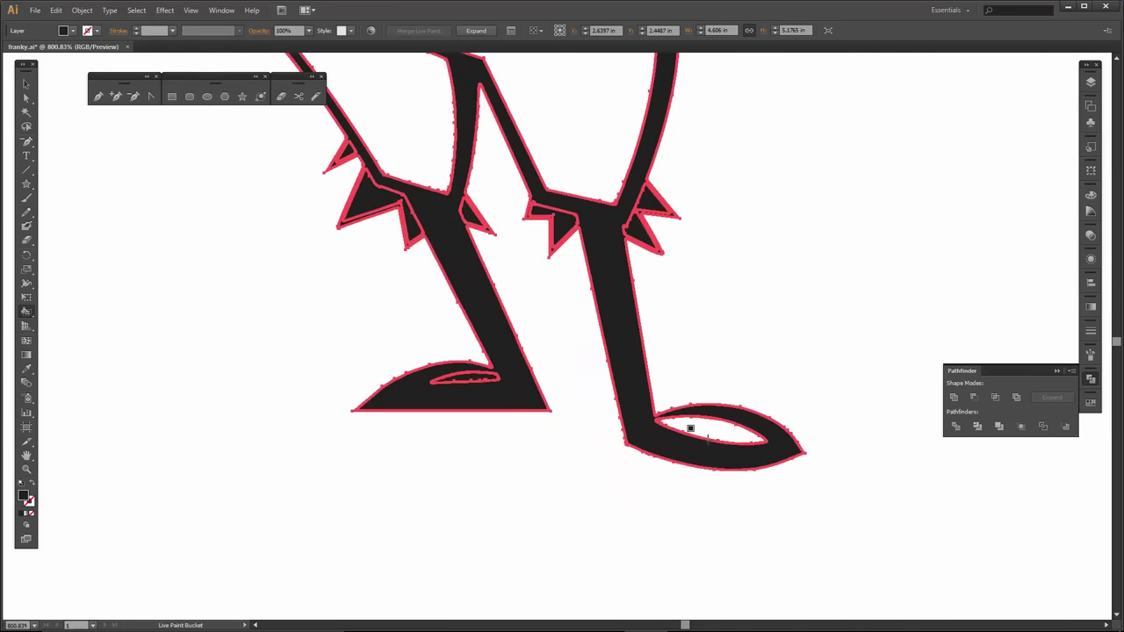
click(709, 422)
- Fill the inside of the mouth and the top of the hat black
drag(592, 201, 693, 482)
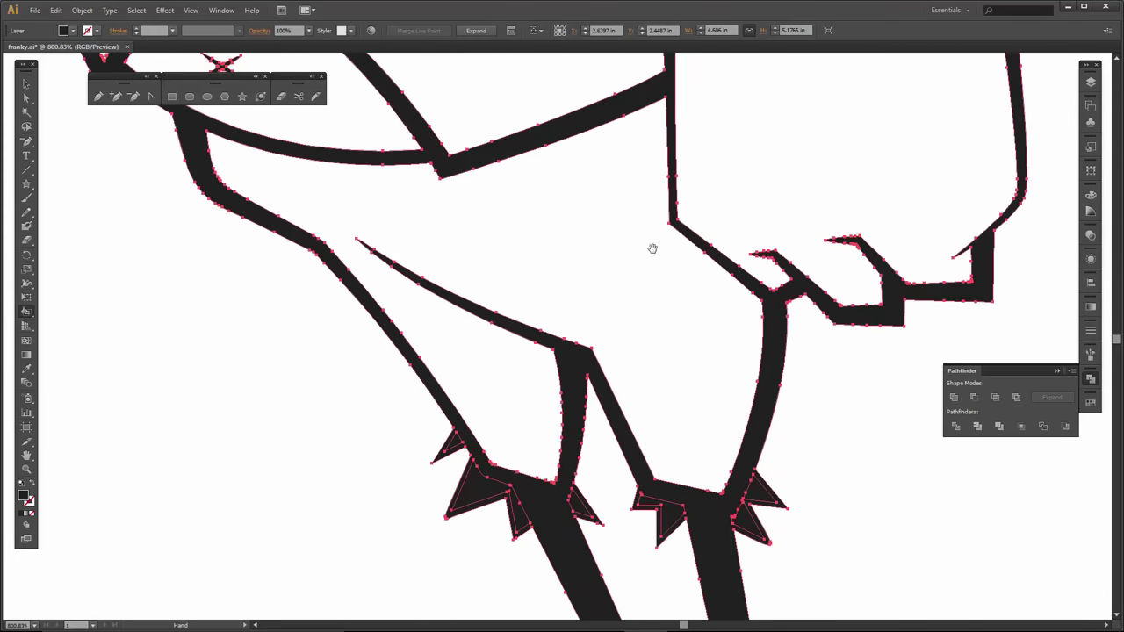
drag(652, 246, 713, 366)
drag(576, 216, 675, 389)
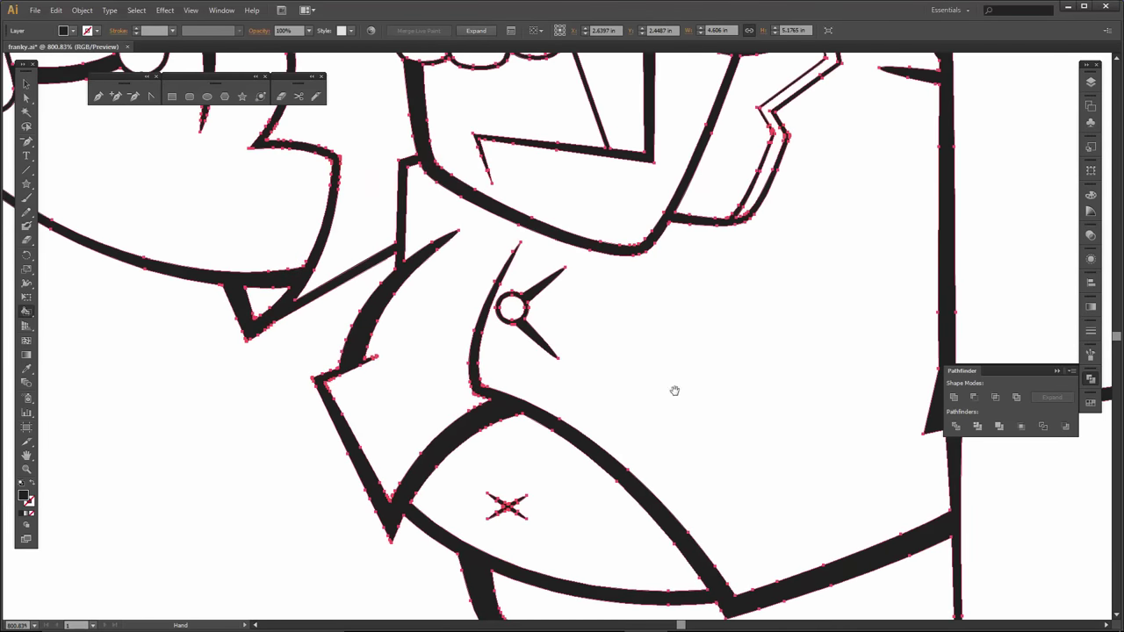
drag(564, 192, 589, 376)
click(635, 244)
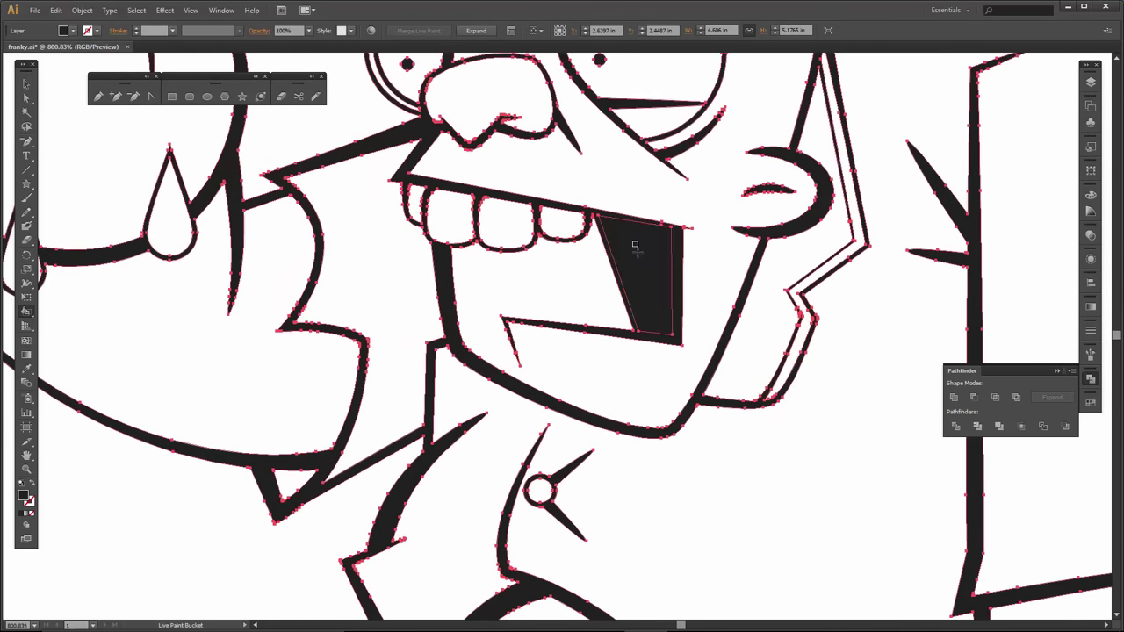
key(ctrl+minus)
key(ctrl+minus)
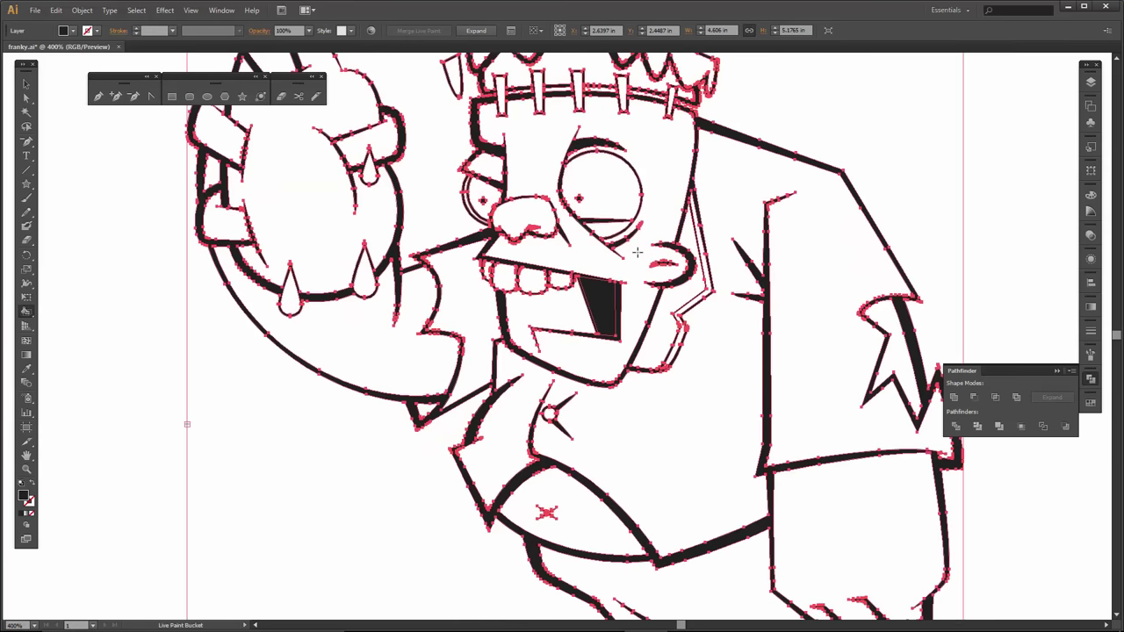
drag(635, 249, 634, 255)
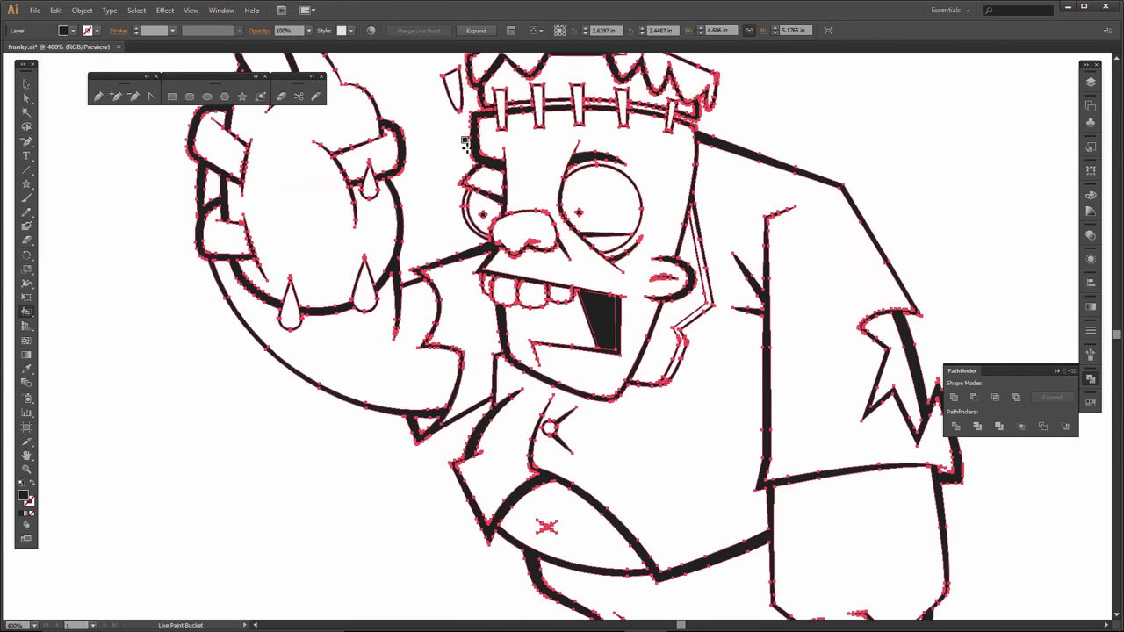
drag(449, 172, 449, 182)
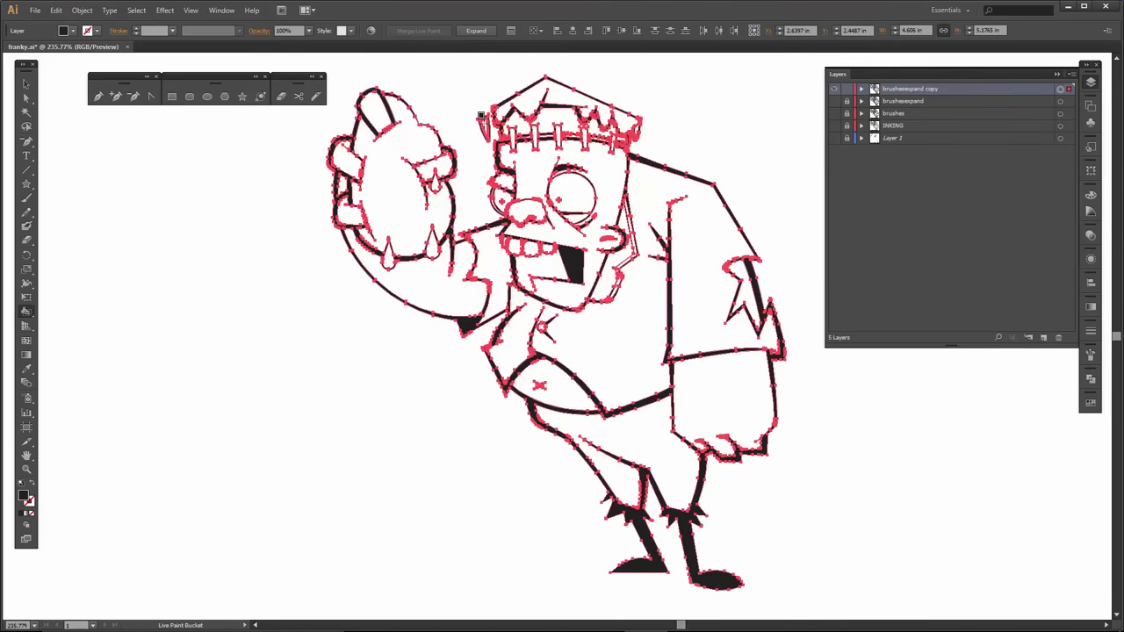
click(523, 90)
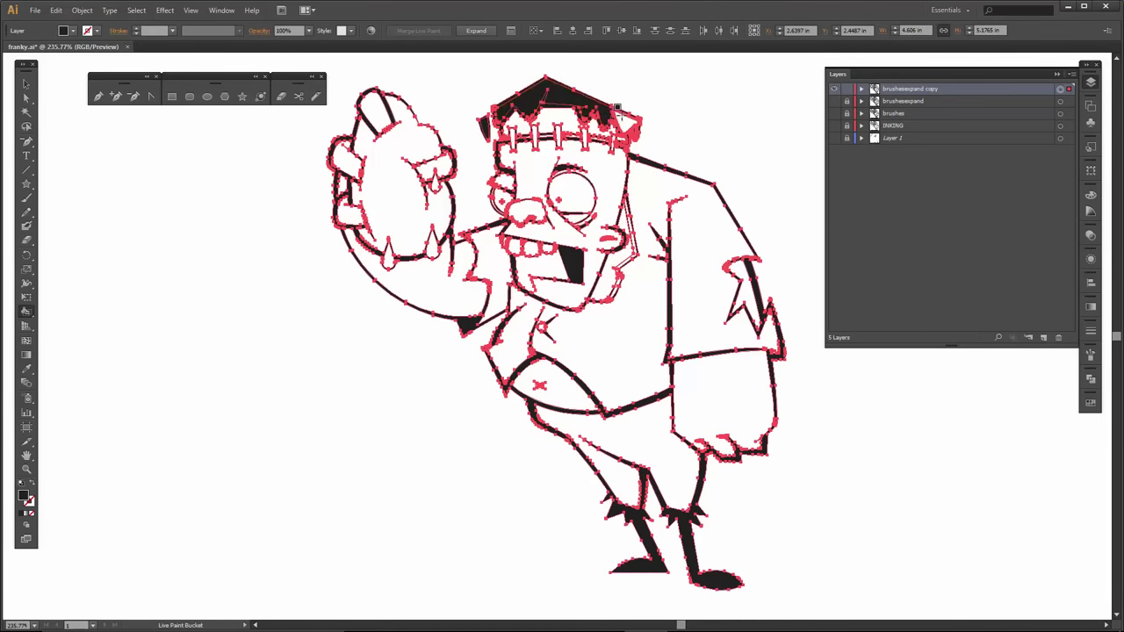
- Expand the Live Paint group on the 'brushesexpand copy' layer into object, fill and stroke shapes
key(v)
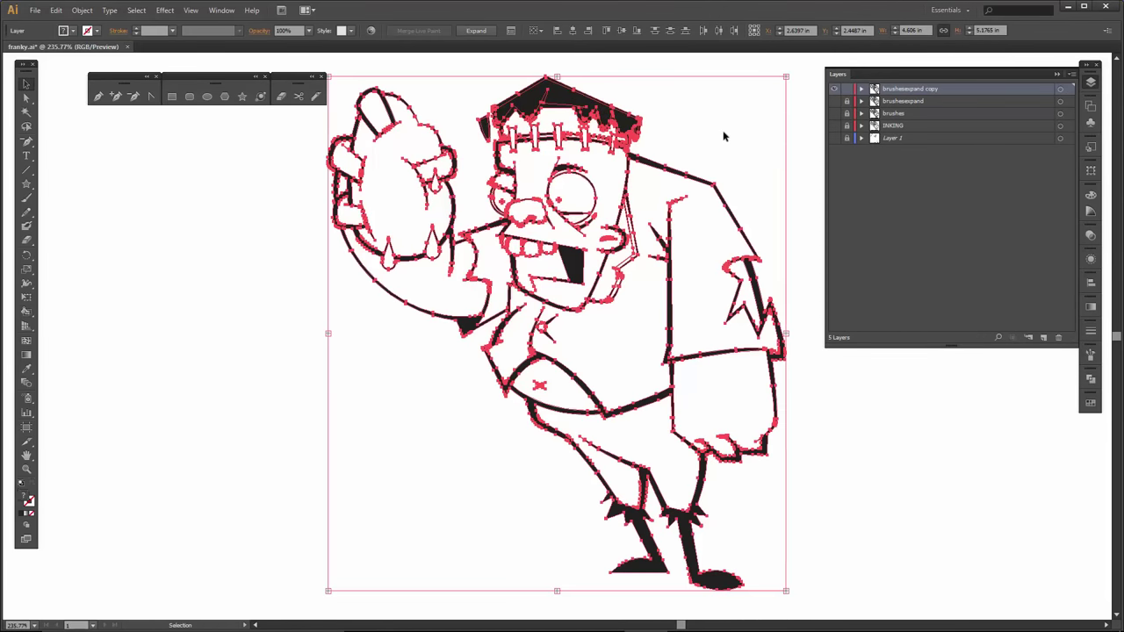
click(723, 134)
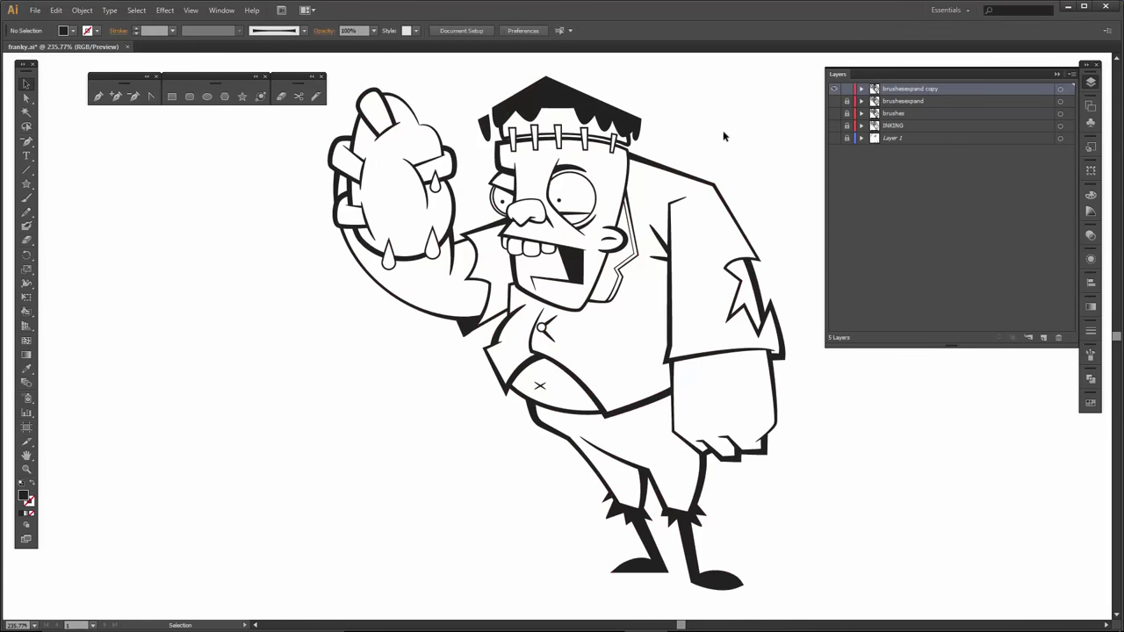
click(1064, 89)
click(81, 10)
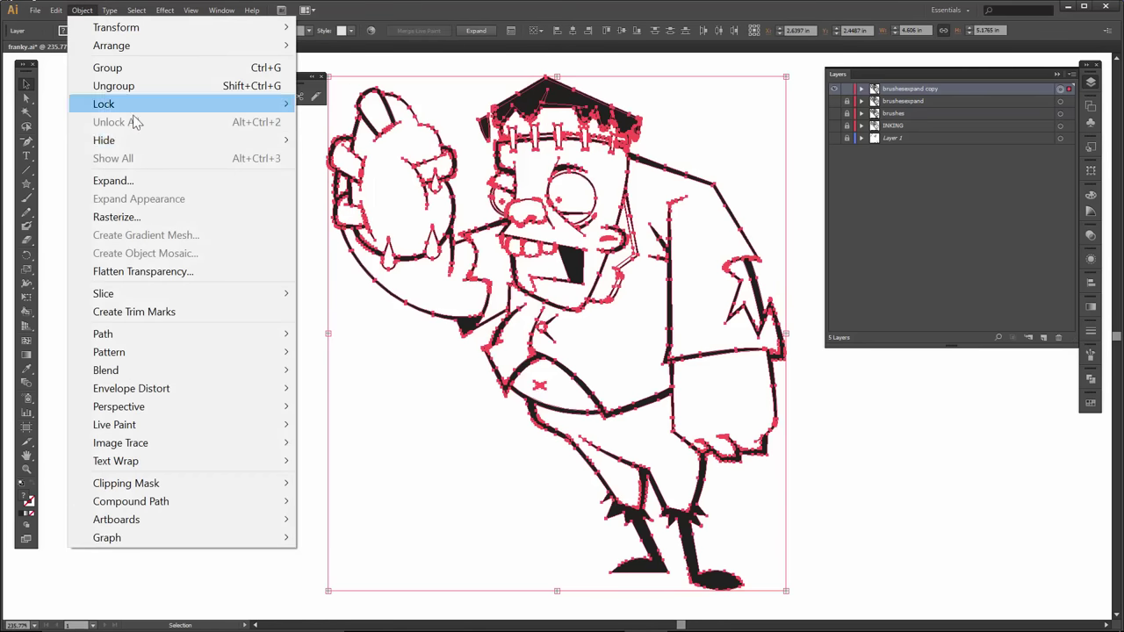
click(140, 180)
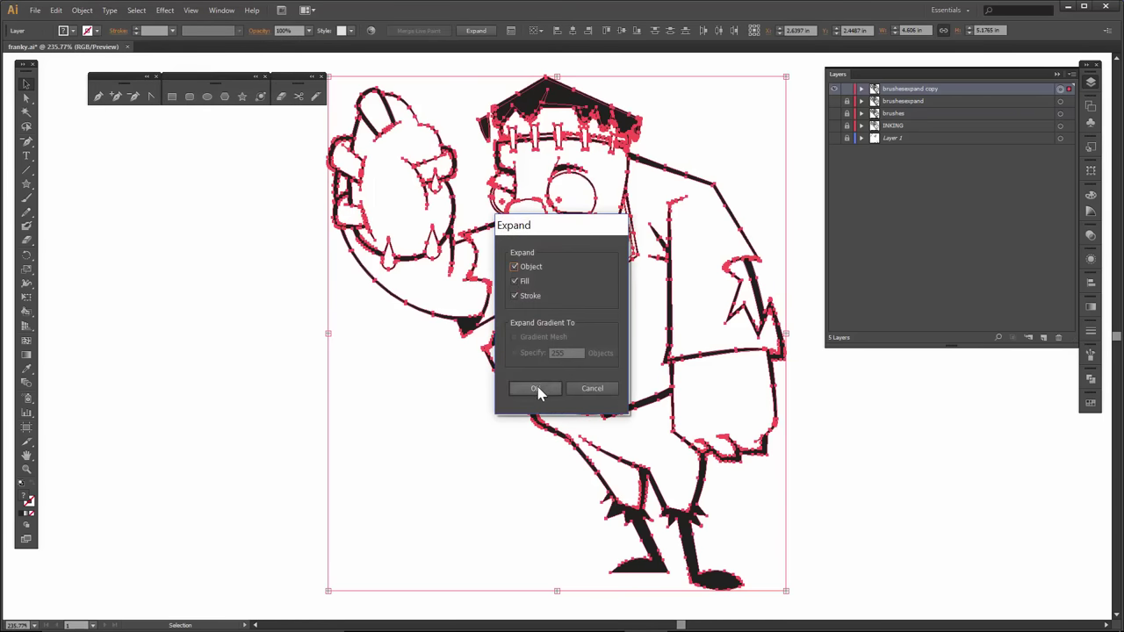
click(538, 389)
click(302, 401)
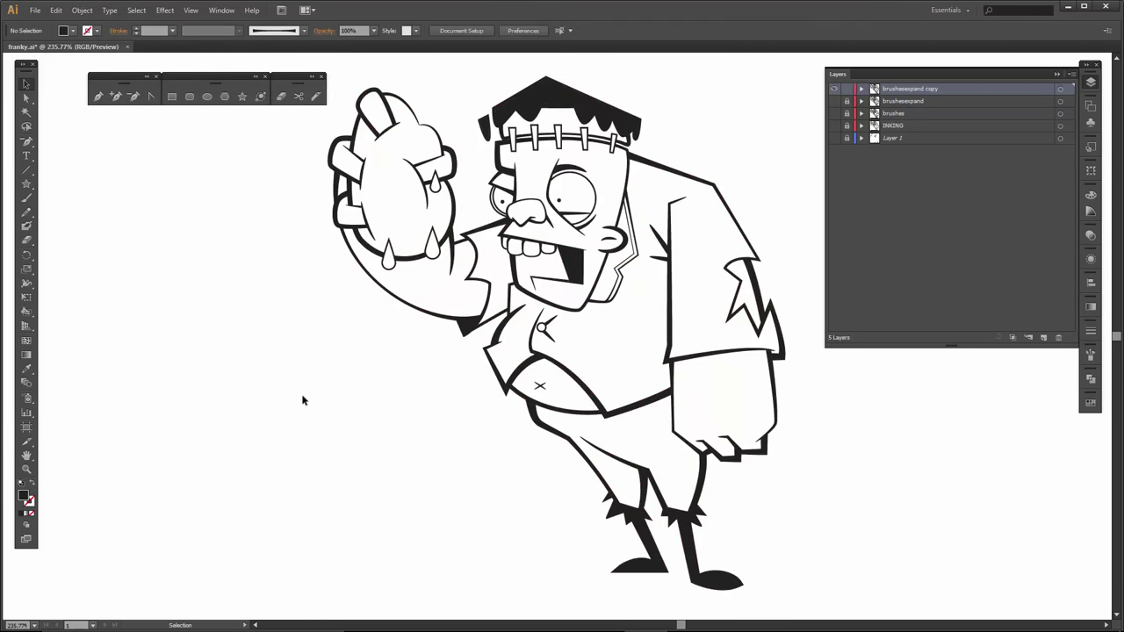